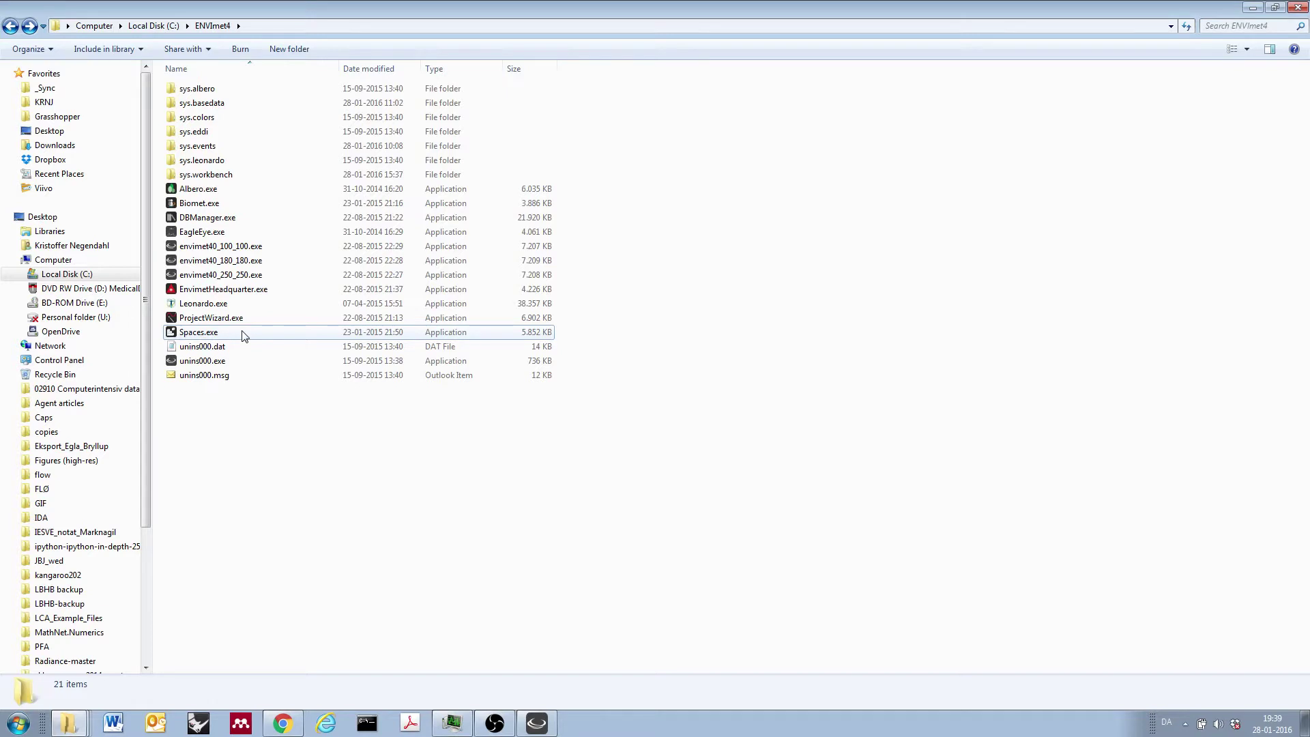
# - Launch Spaces.exe and minimize the Explorer window to get back to ENVI-met SPACES
pyautogui.doubleClick(244, 333)
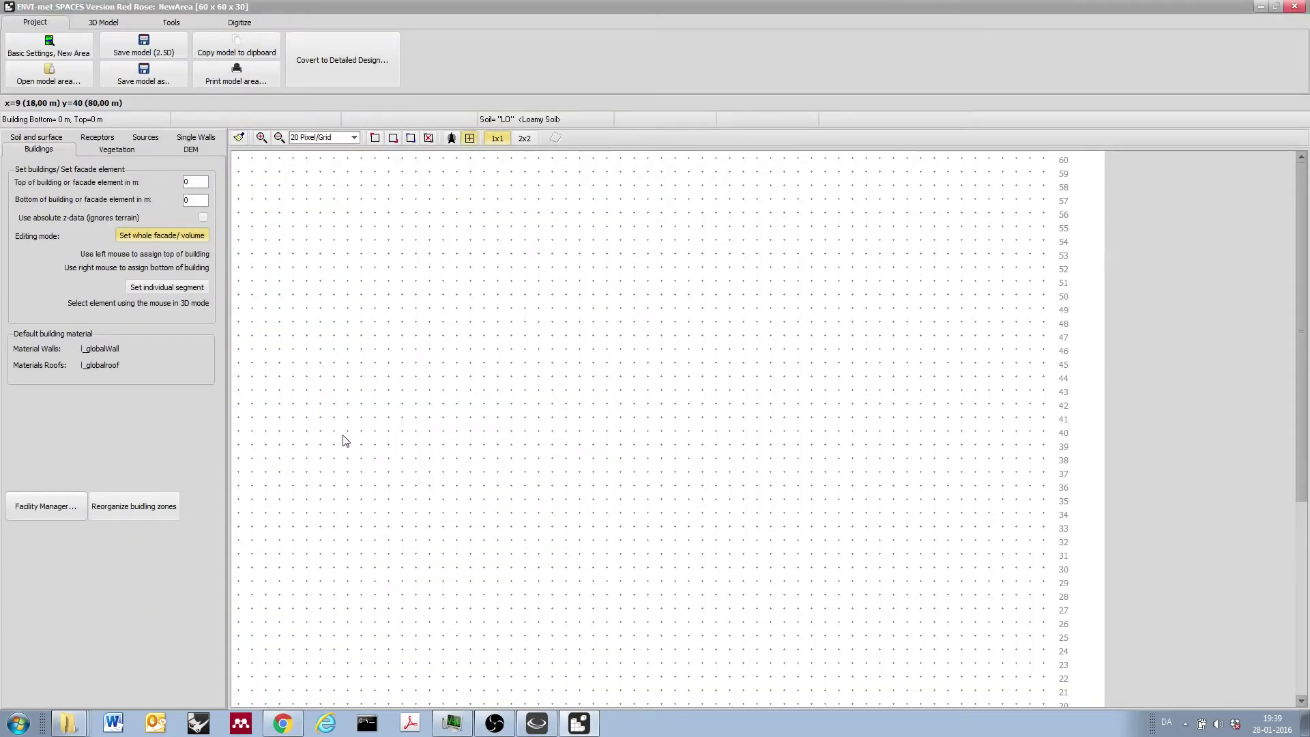
pyautogui.hotkey('alt', 'Tab')
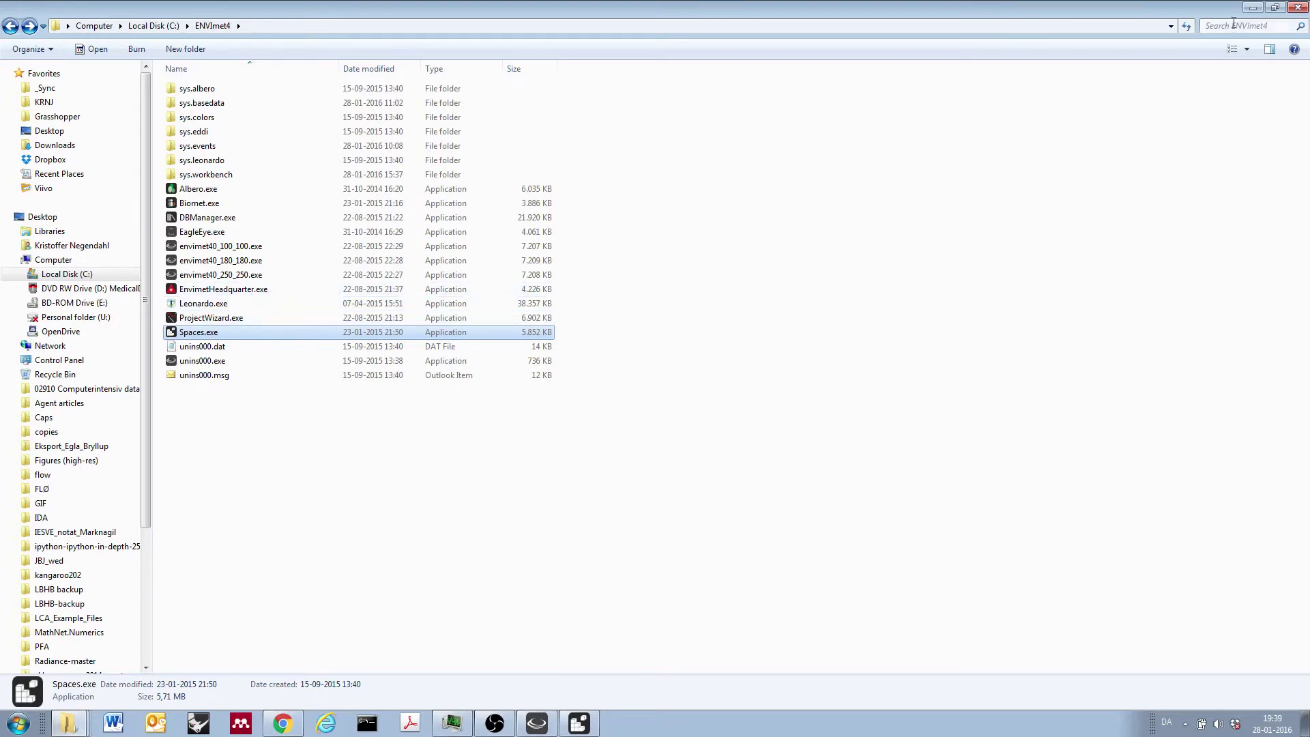
pyautogui.click(1252, 7)
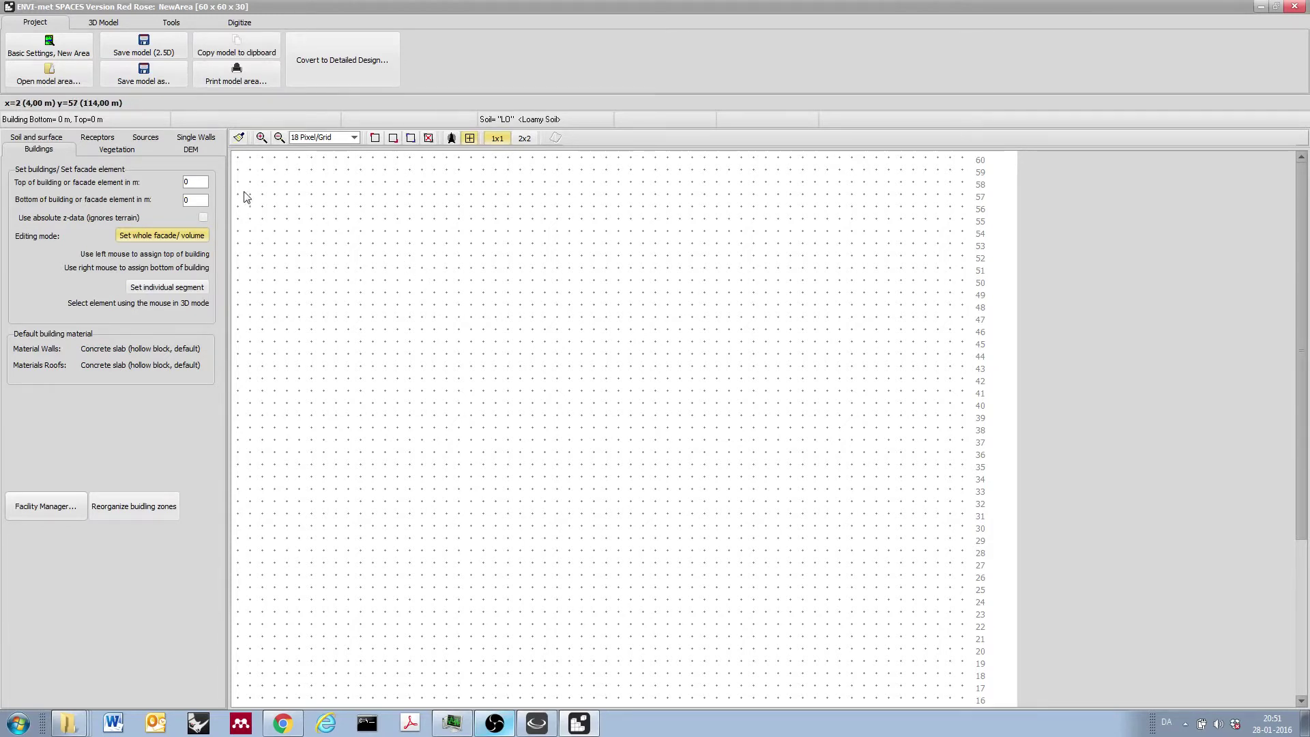
# - Set the model location to Copenhagen/Denmark (latitude 55.43, longitude 12.34) and apply the changes
pyautogui.click(31, 47)
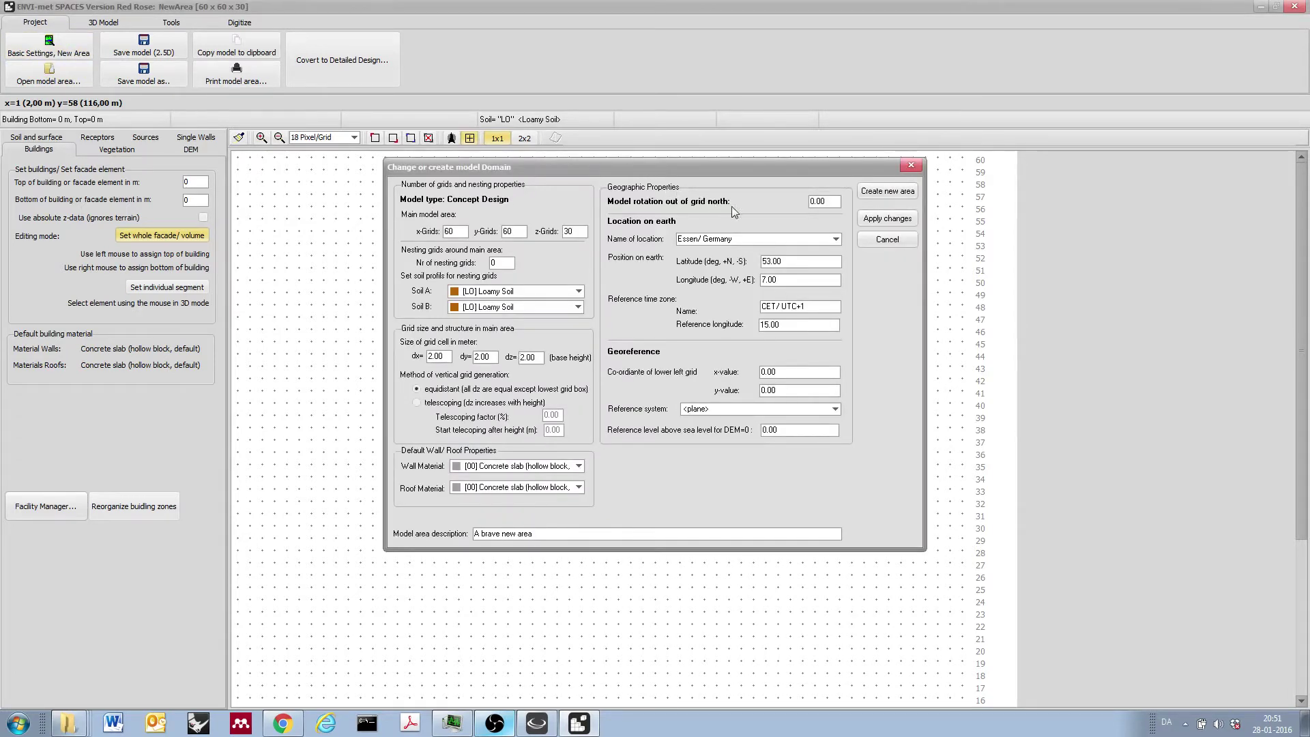
pyautogui.click(835, 240)
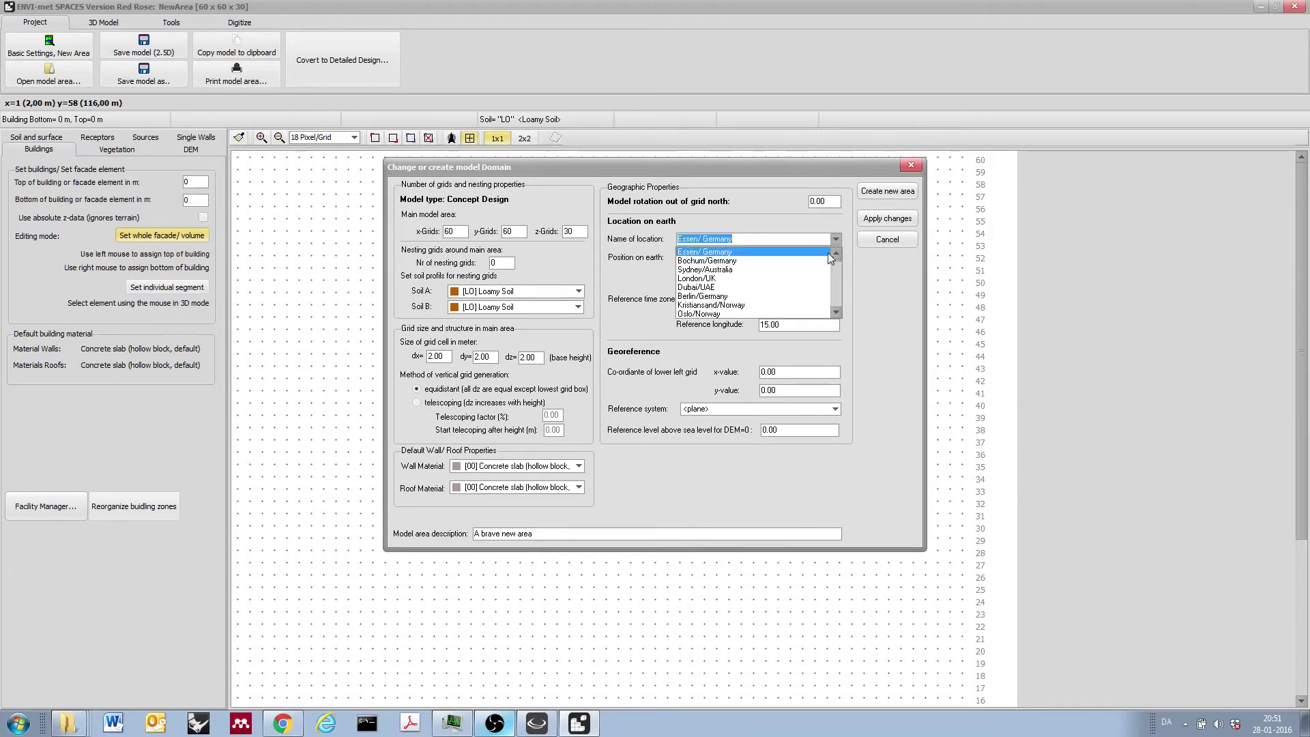
pyautogui.scroll(-1, 792, 298)
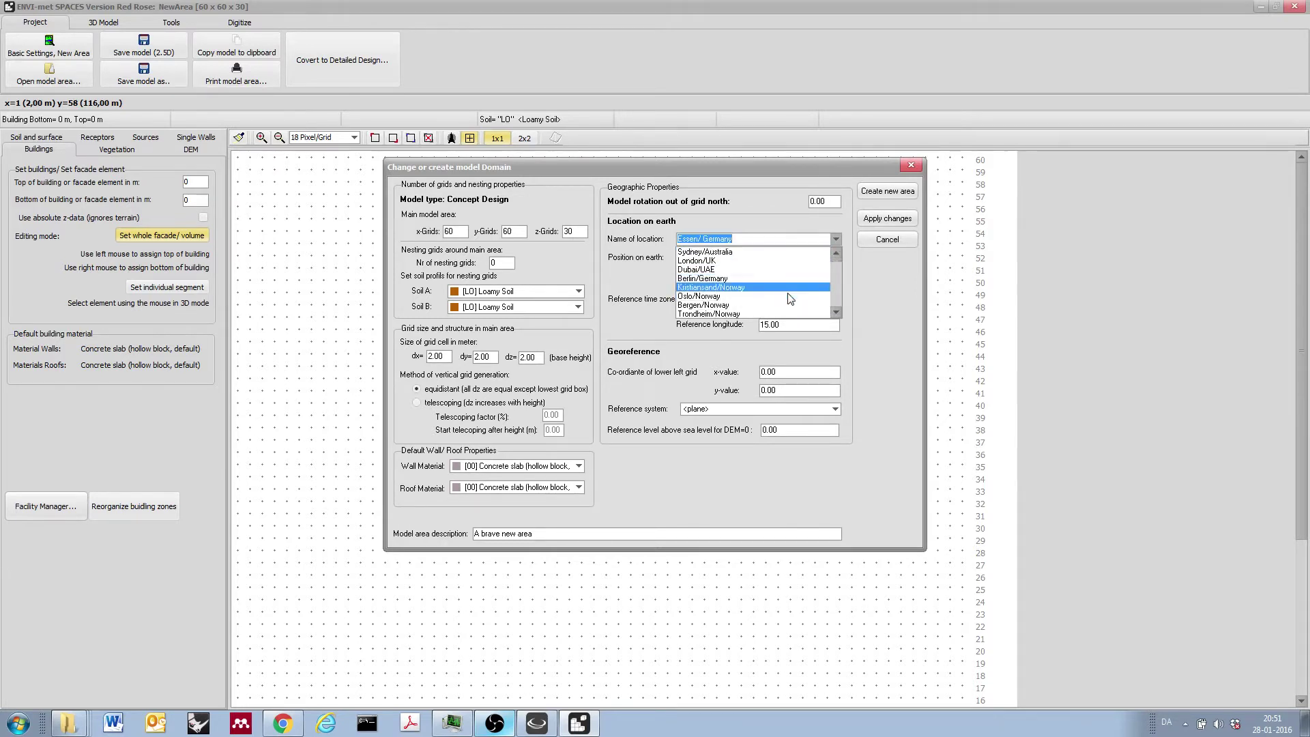
pyautogui.scroll(-1, 785, 297)
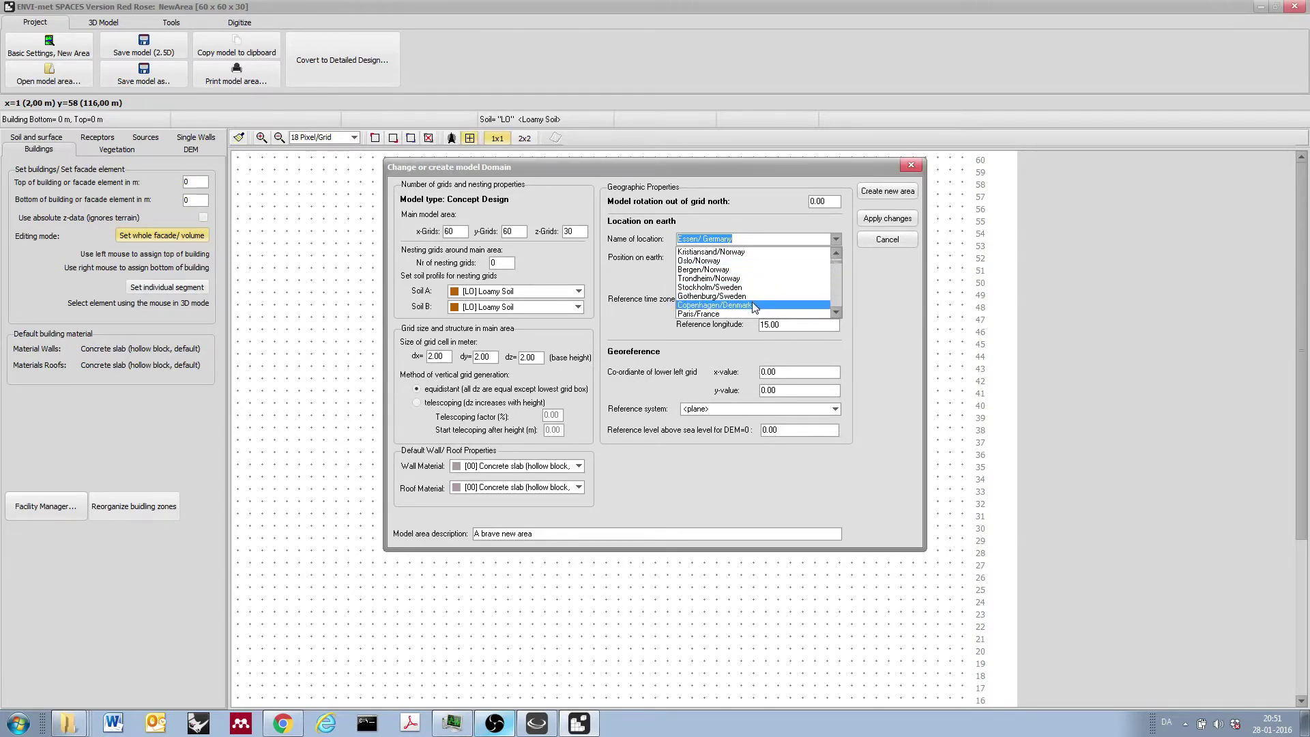
pyautogui.click(754, 305)
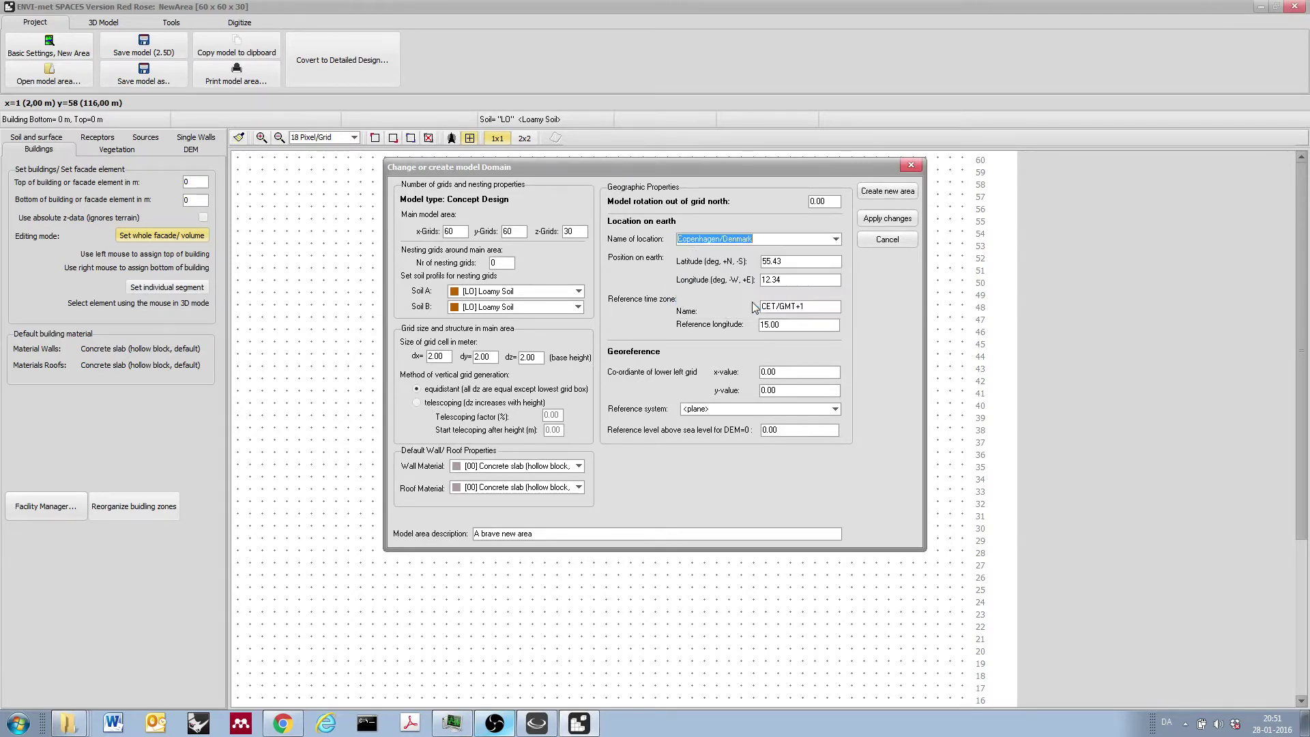
pyautogui.press('Tab')
pyautogui.press('Tab')
pyautogui.click(785, 261)
pyautogui.click(868, 220)
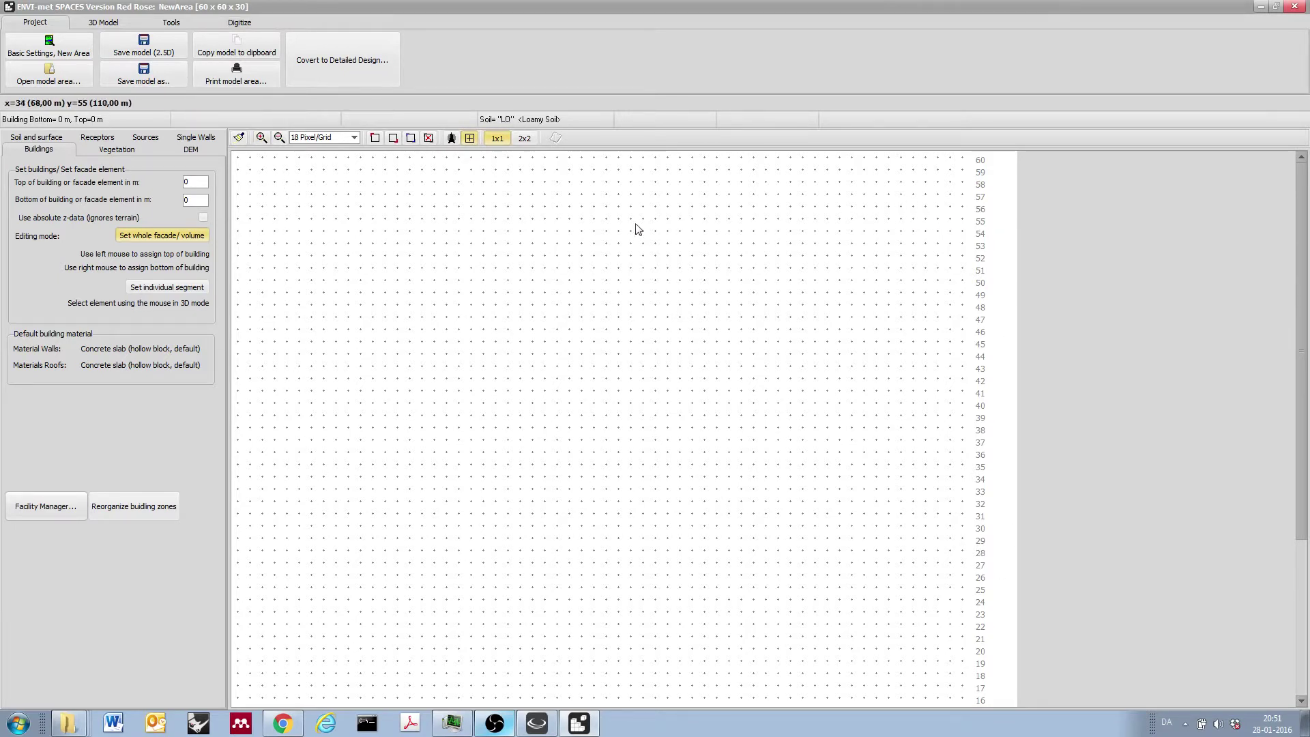
# - In Digitize, pick DTU.bmp from the Tutorial_project folder as the background bitmap
pyautogui.click(240, 26)
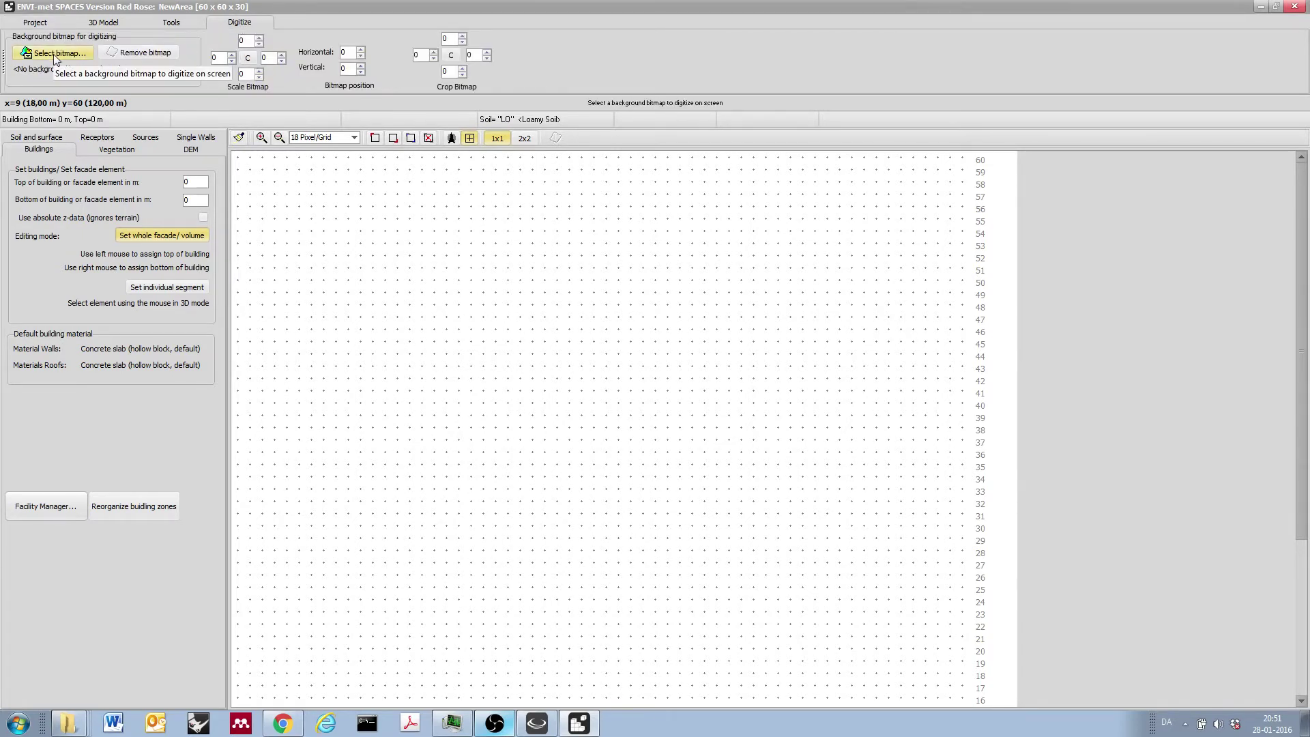
pyautogui.click(53, 55)
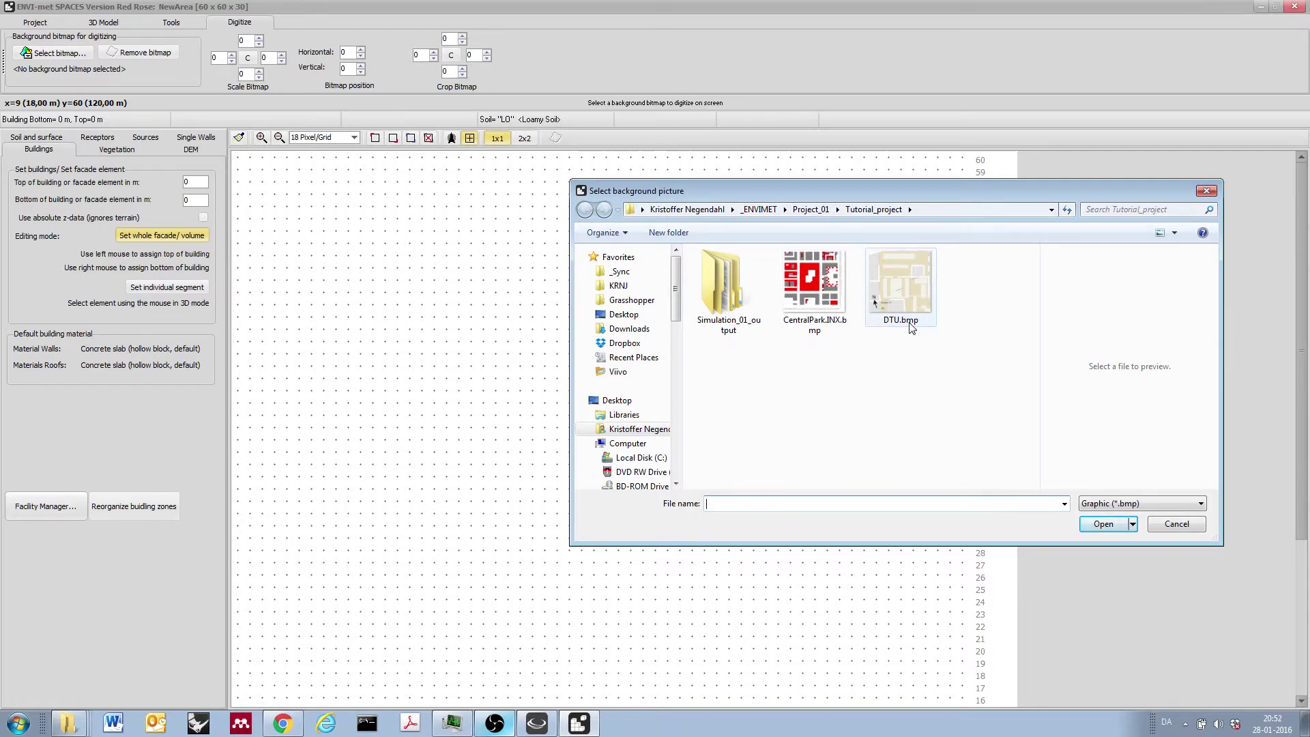
pyautogui.click(909, 293)
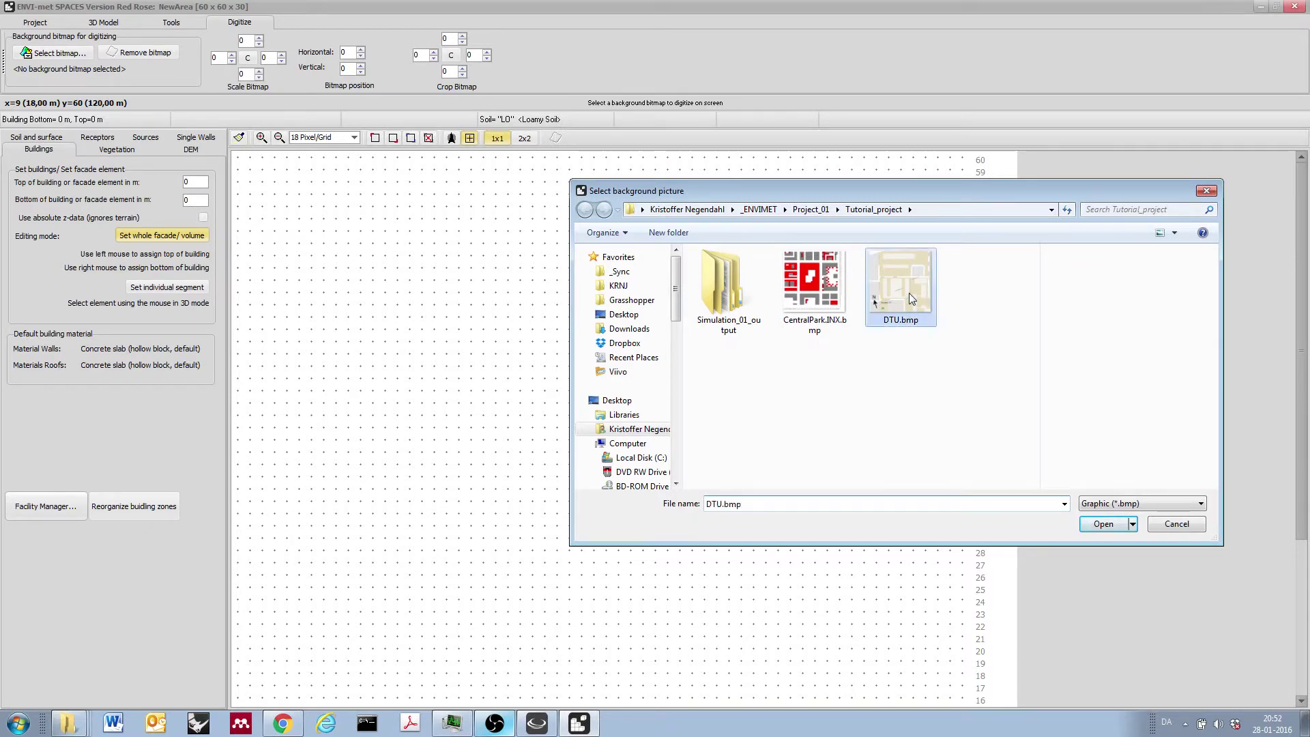
# - Load DTU.bmp under the grid and zoom out to 12 Pixel/Grid to see the whole area
pyautogui.click(1102, 524)
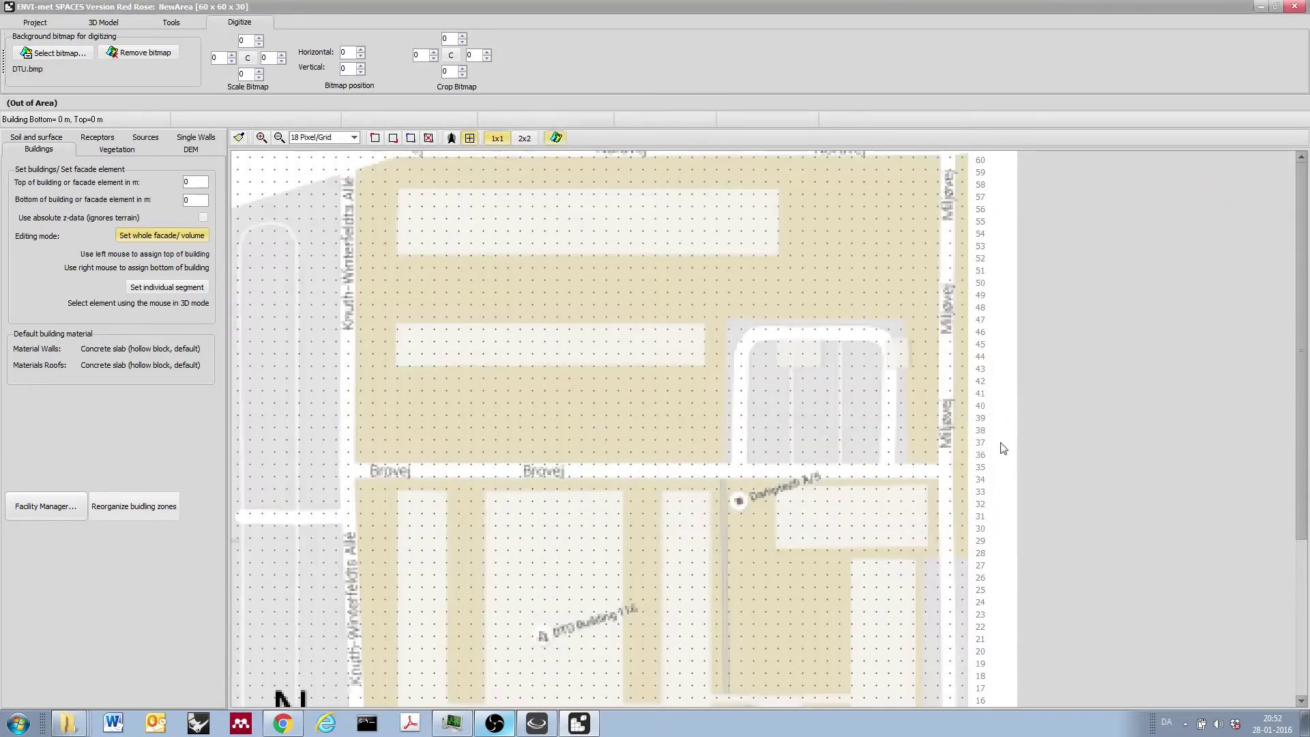
pyautogui.click(281, 138)
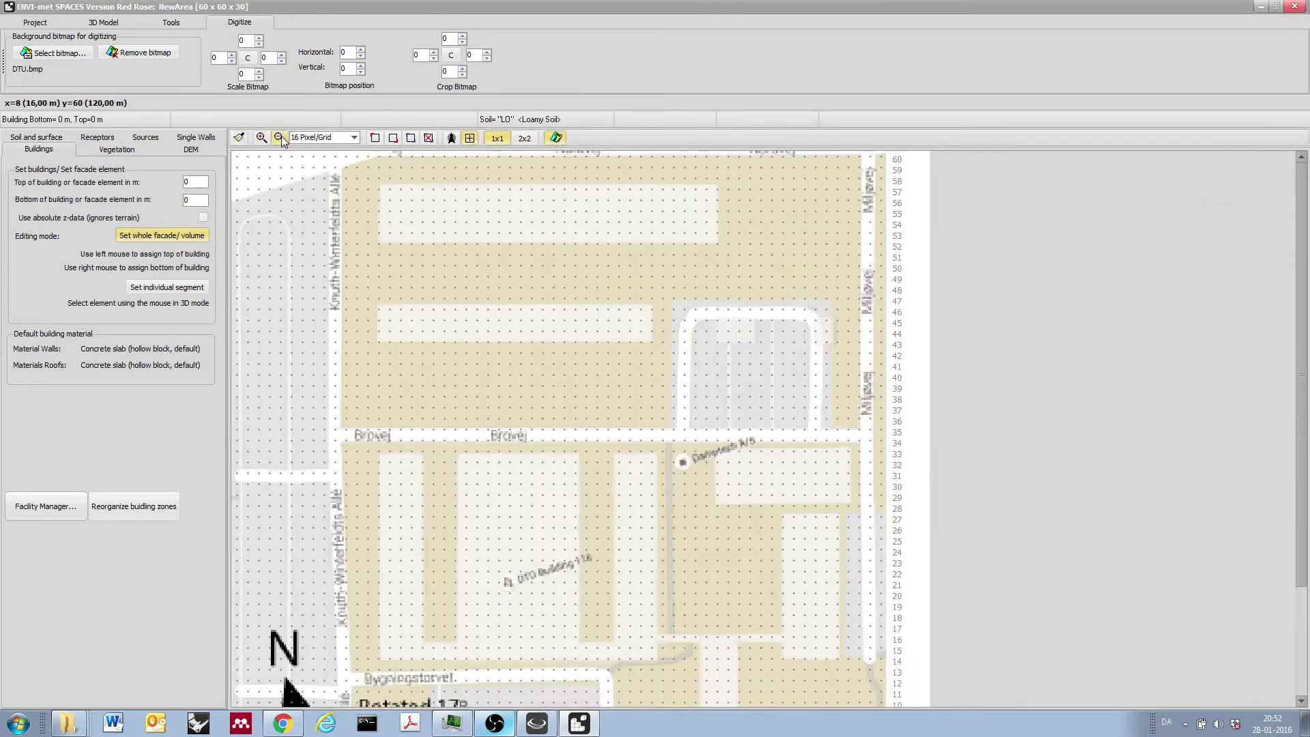
pyautogui.click(281, 138)
pyautogui.click(281, 138)
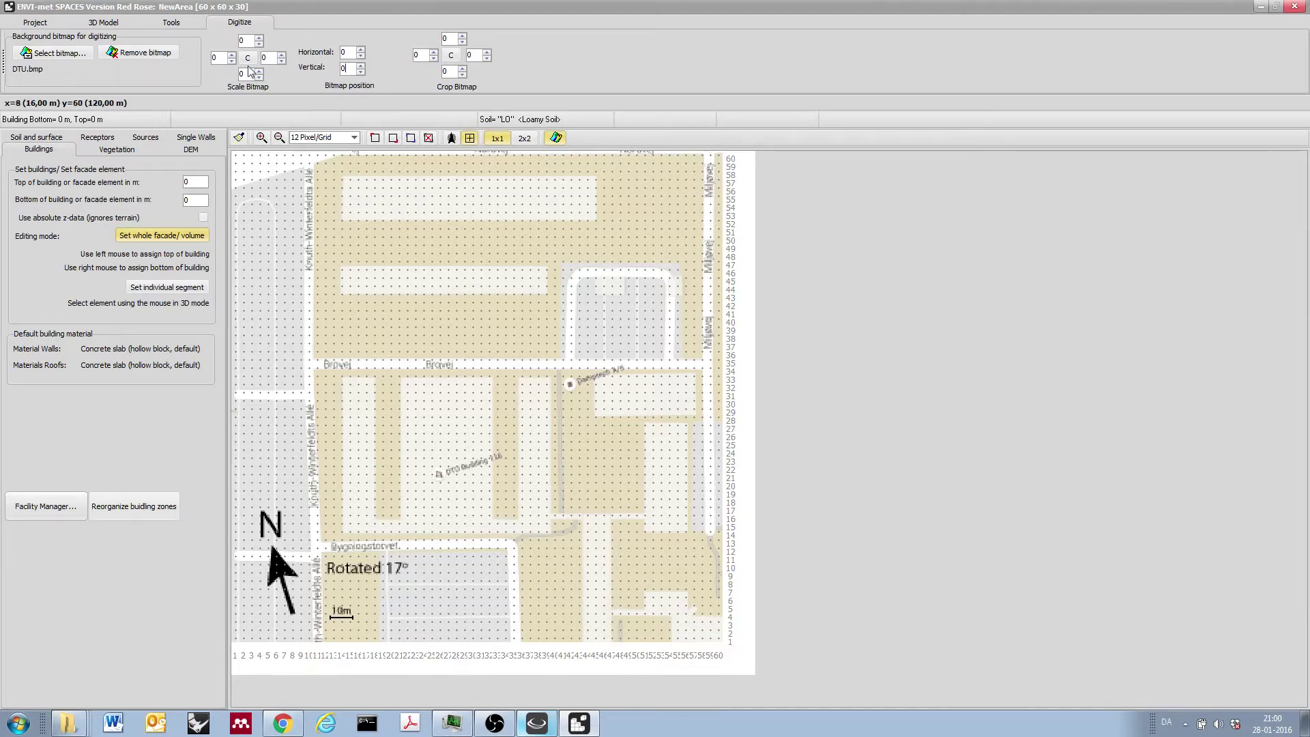
# - Set both Scale Bitmap values to 100
pyautogui.doubleClick(219, 58)
pyautogui.write('1')
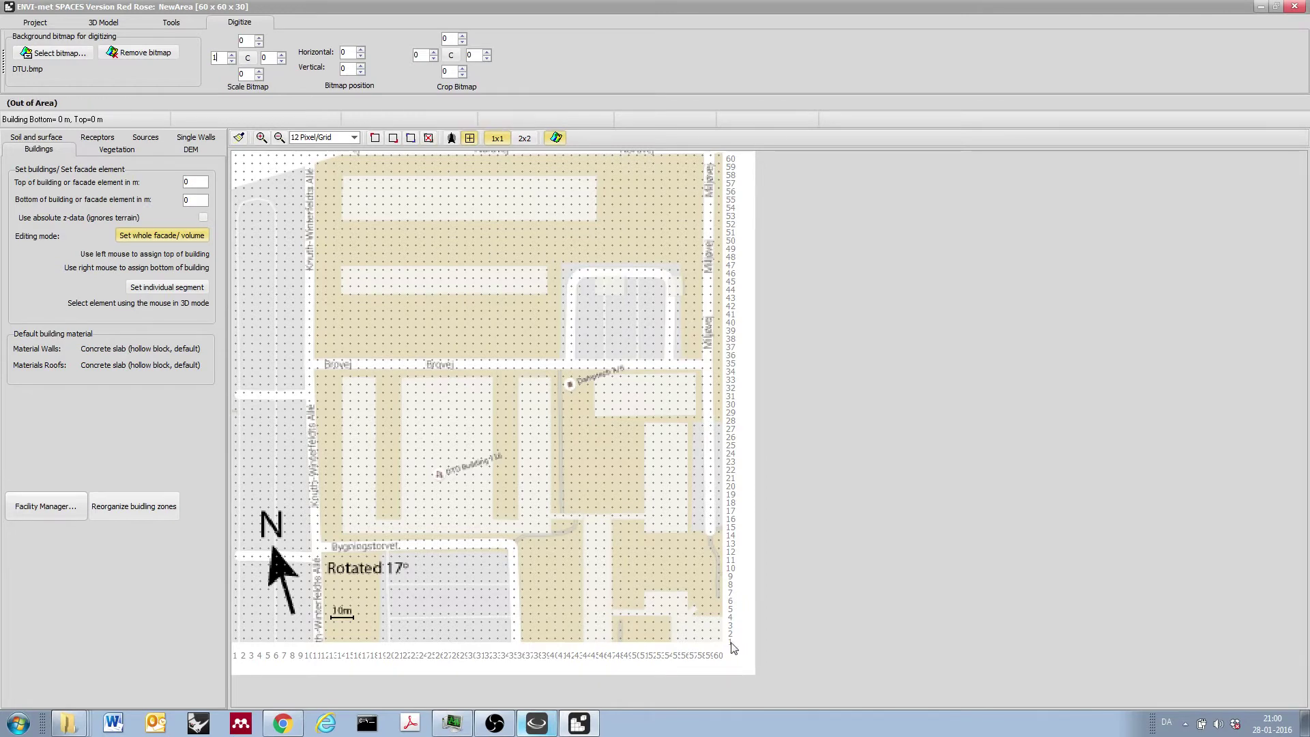
pyautogui.write('00')
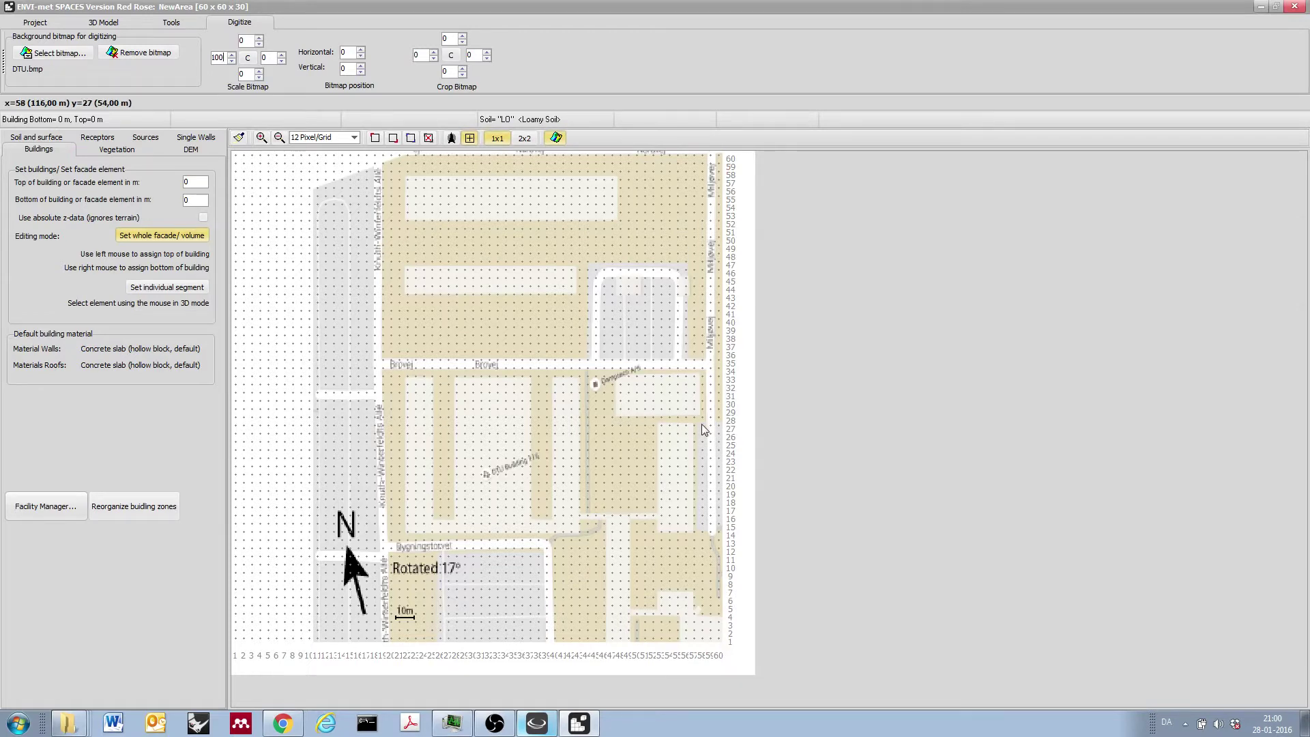
pyautogui.click(243, 40)
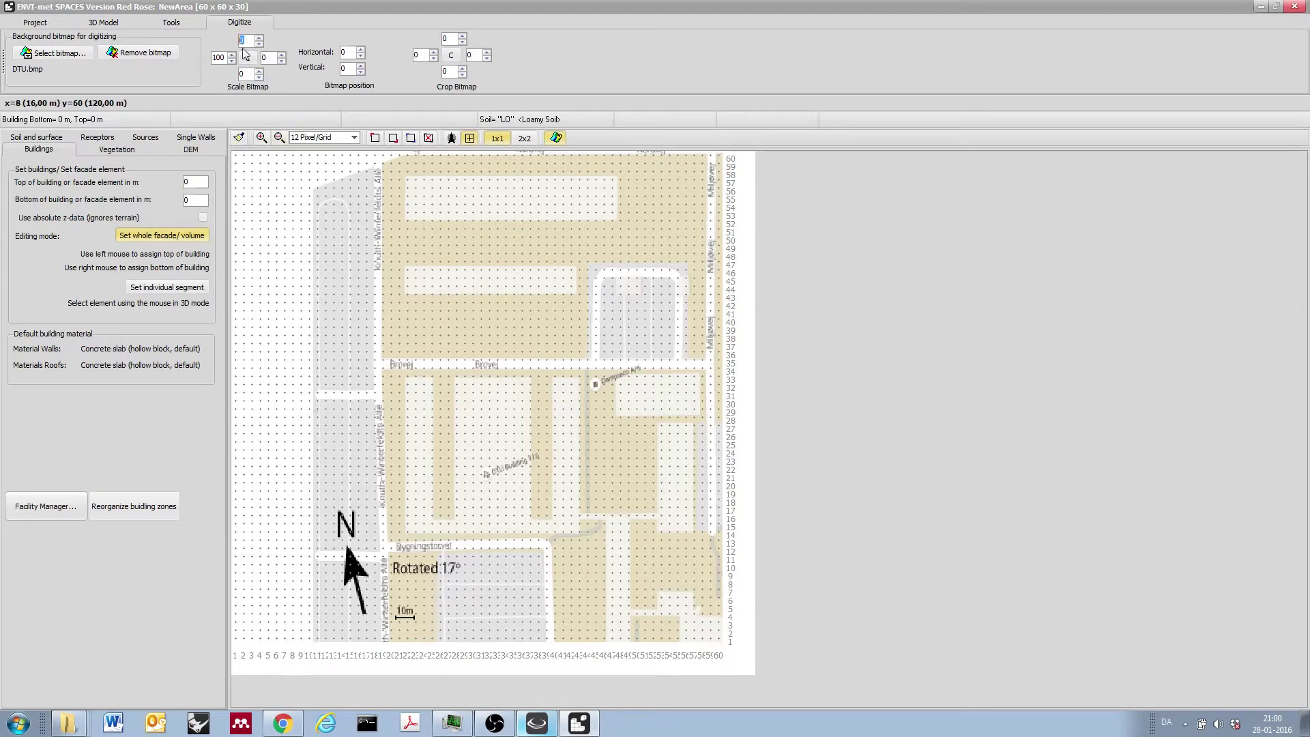
pyautogui.write('100')
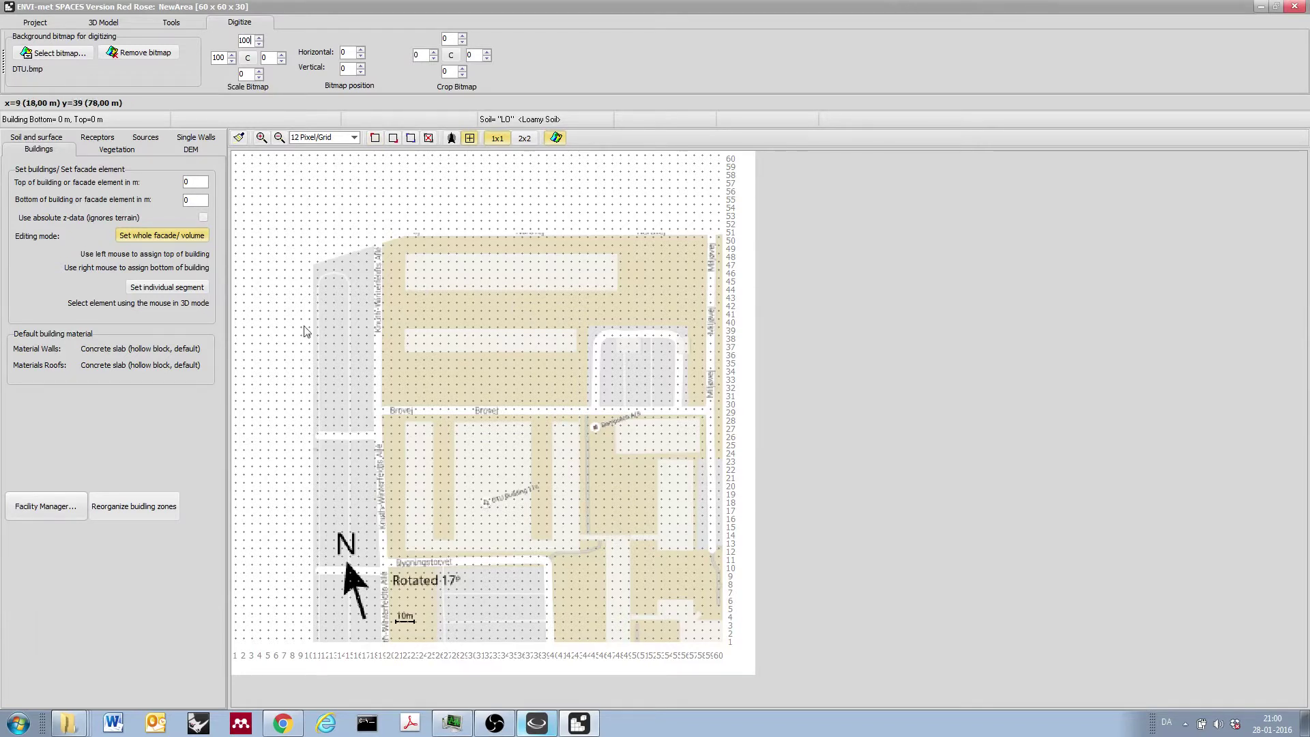
# - Offset the bitmap position to -25 horizontal and -25 vertical
pyautogui.click(360, 56)
pyautogui.write('-25')
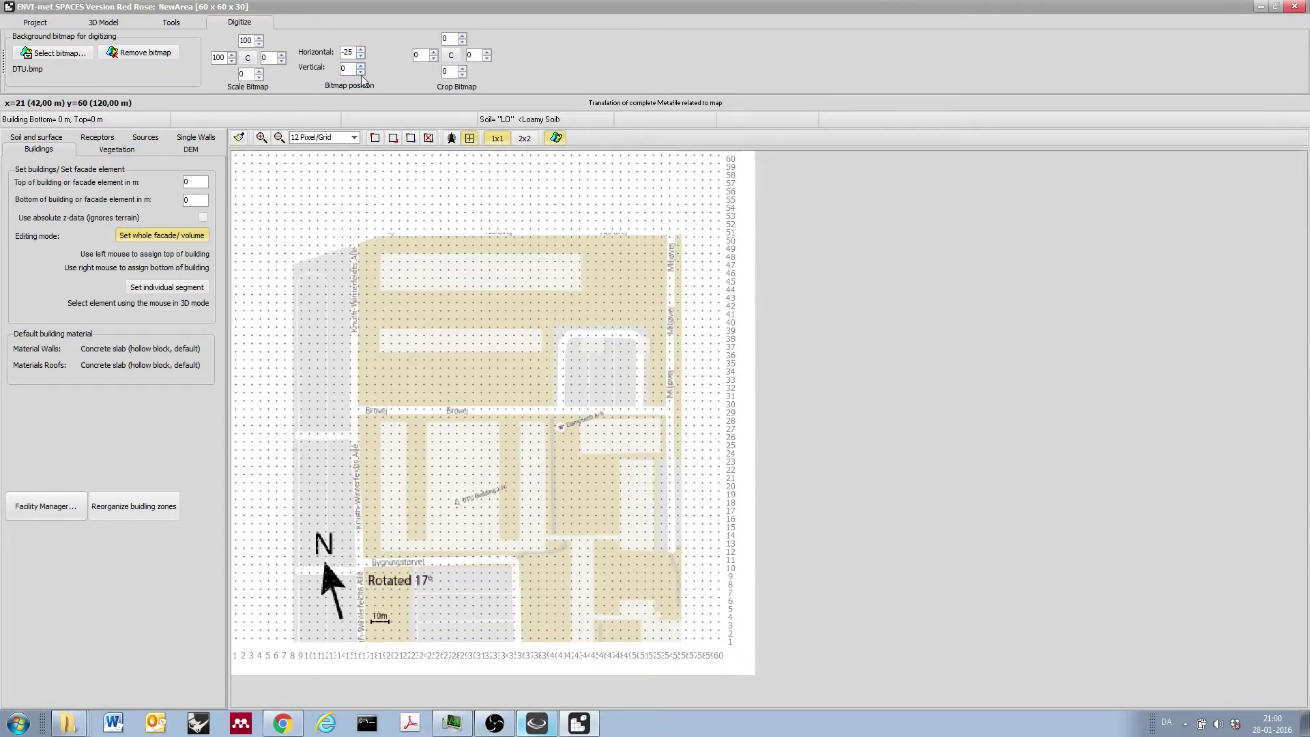
pyautogui.click(348, 71)
pyautogui.doubleClick(350, 71)
pyautogui.write('-25')
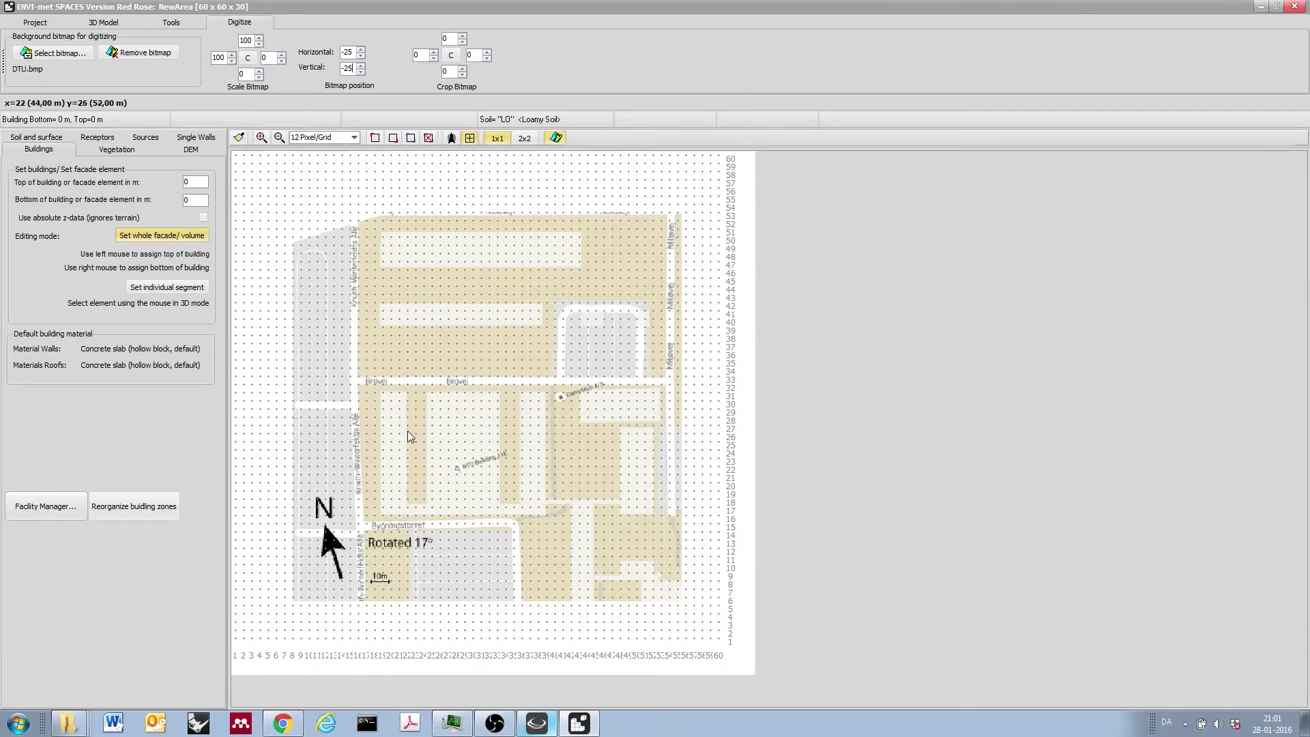
# - In the model domain settings, set model rotation out of grid north to 17° and apply
pyautogui.click(48, 27)
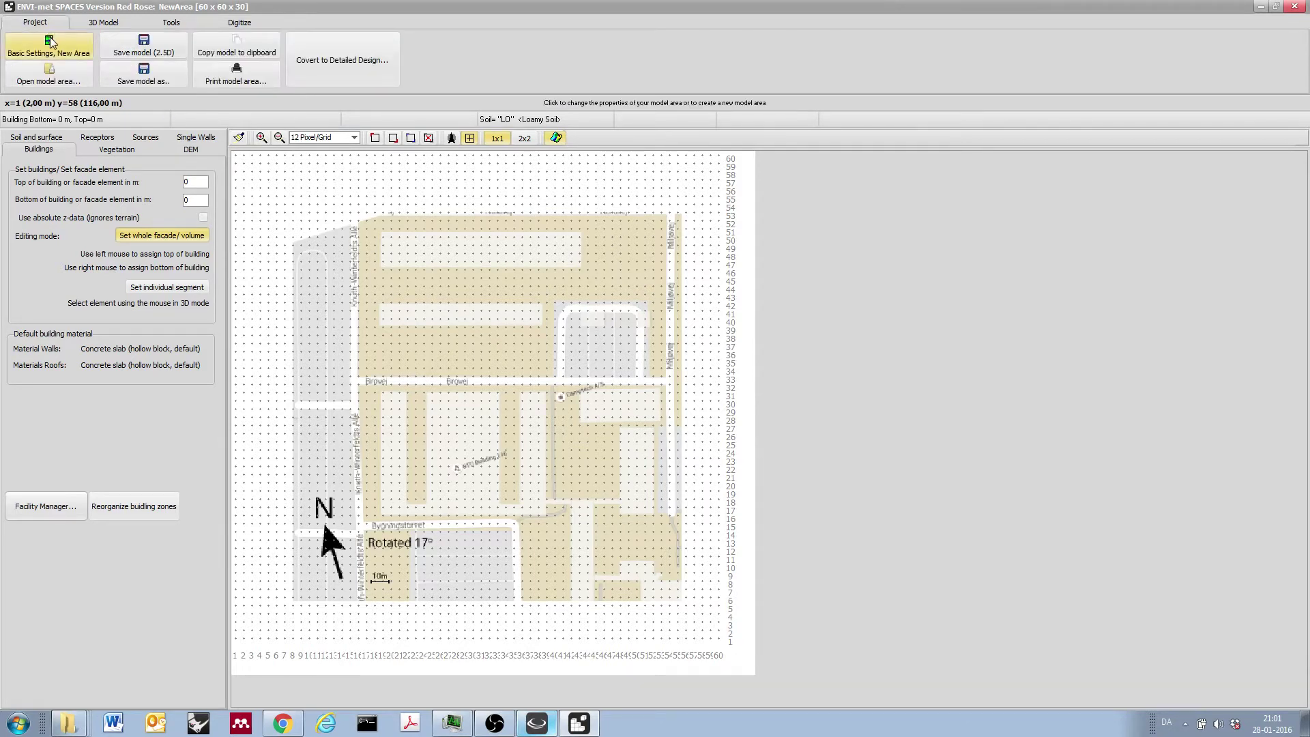
pyautogui.click(51, 37)
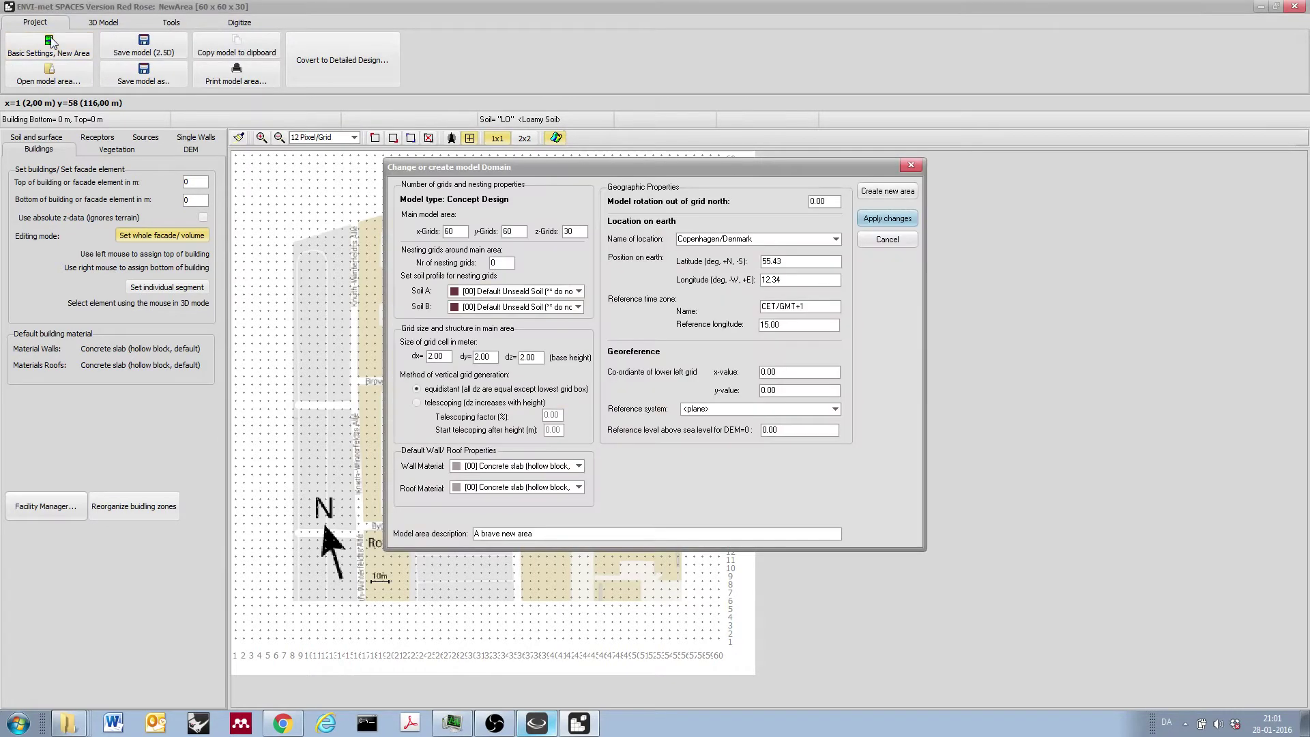
pyautogui.moveTo(472, 169); pyautogui.dragTo(823, 163)
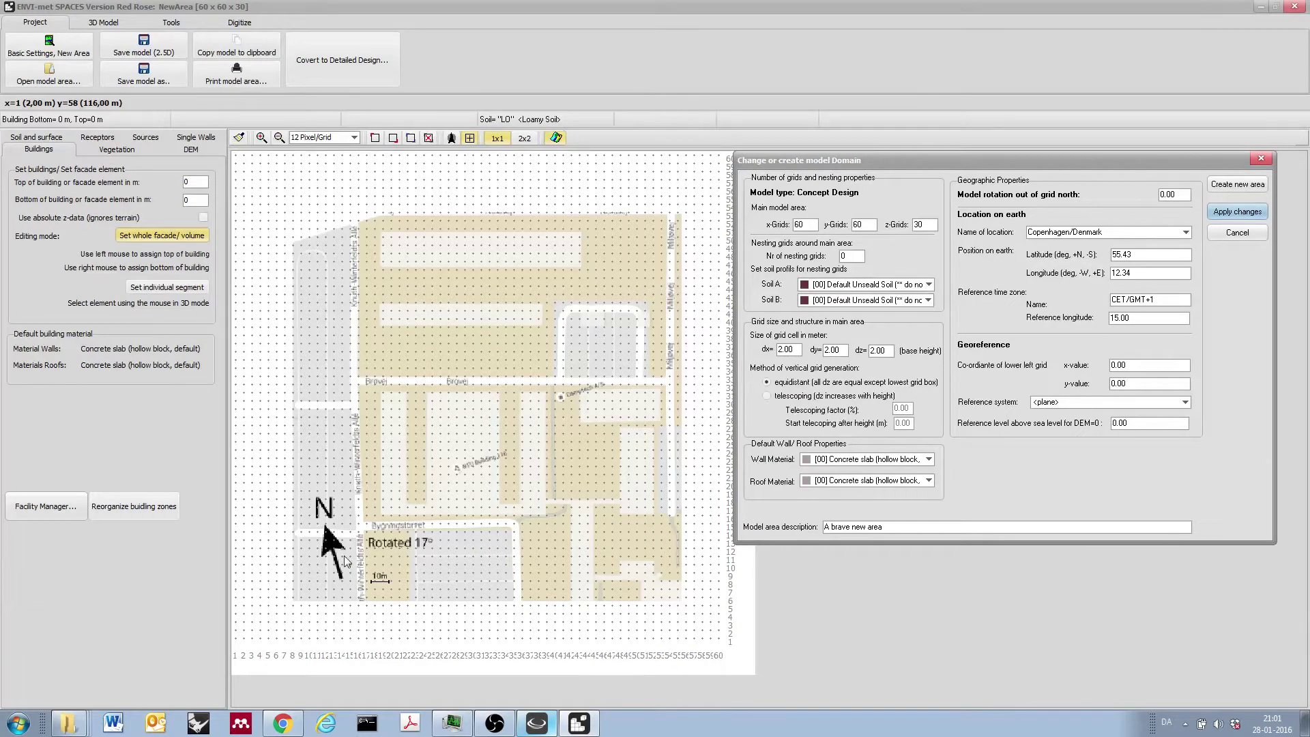
pyautogui.doubleClick(773, 351)
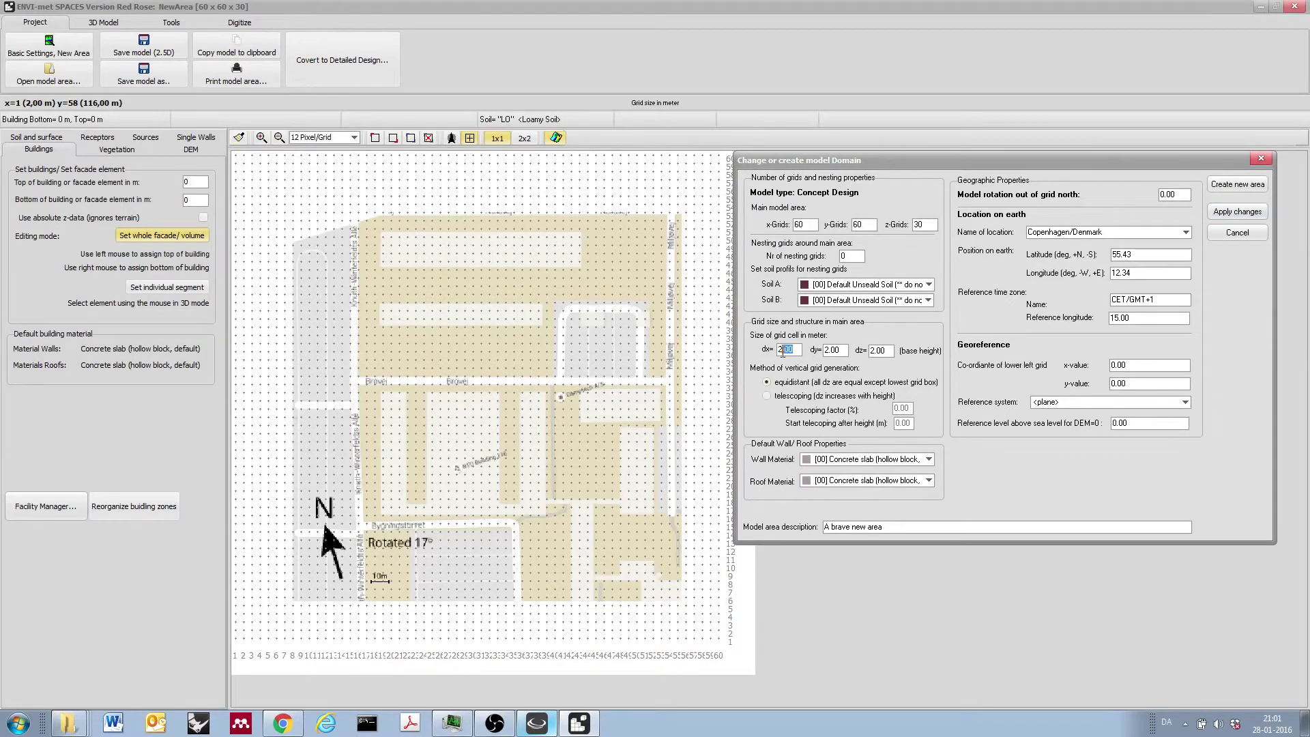
pyautogui.write('55')
pyautogui.moveTo(1084, 173); pyautogui.dragTo(1062, 176)
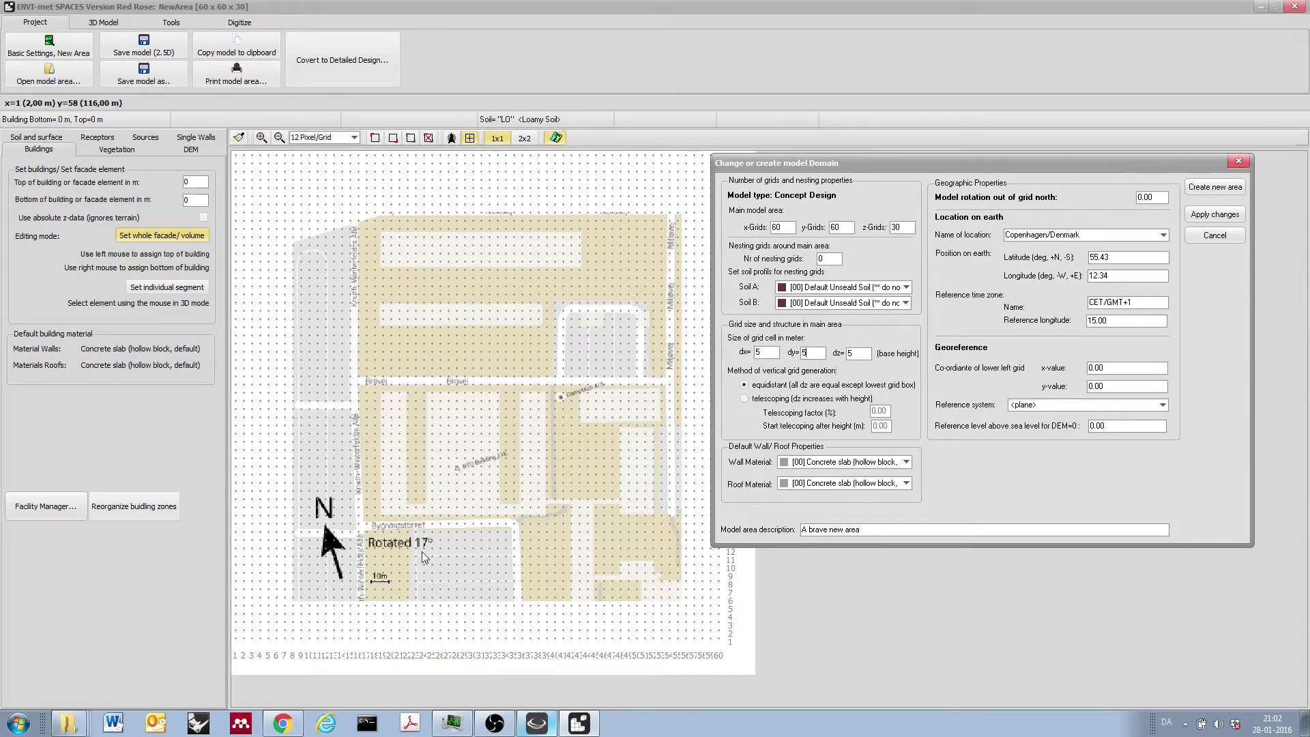
pyautogui.moveTo(1163, 197); pyautogui.dragTo(1116, 202)
pyautogui.write('17')
pyautogui.click(1213, 215)
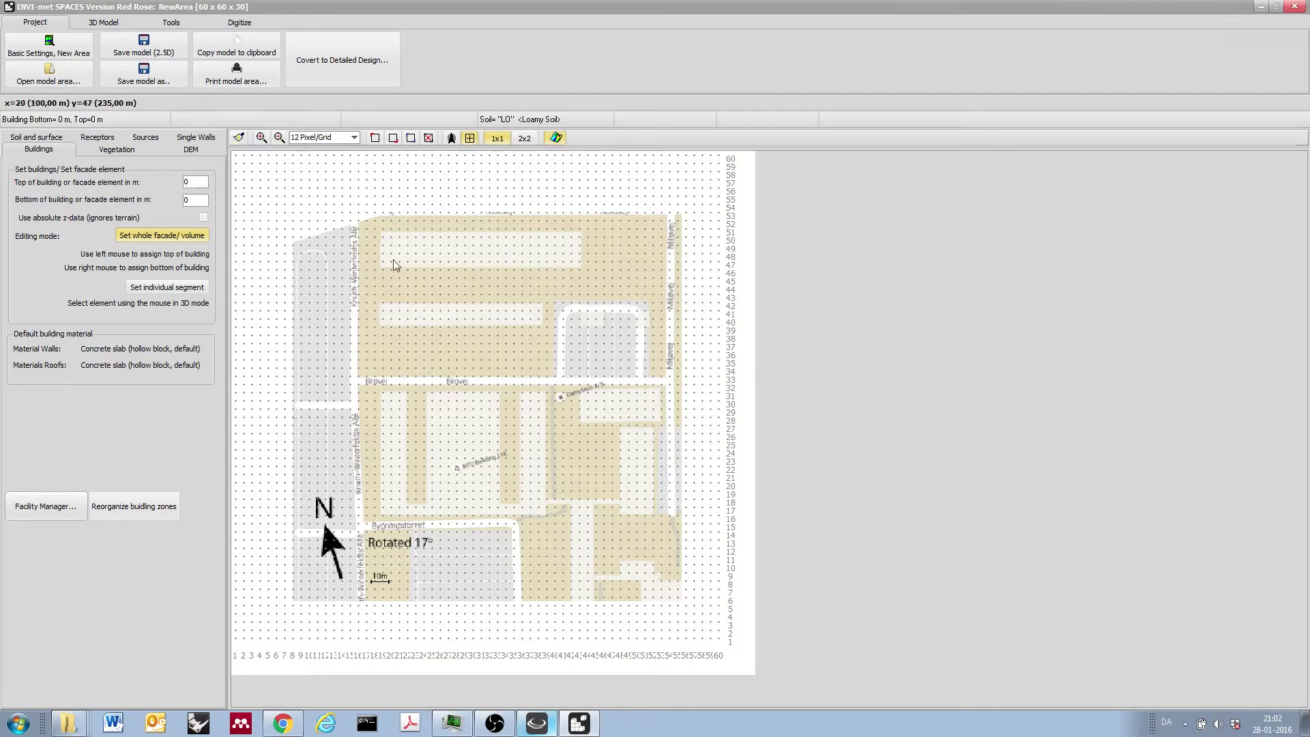
# - Display the model's north arrow on the map
pyautogui.click(452, 138)
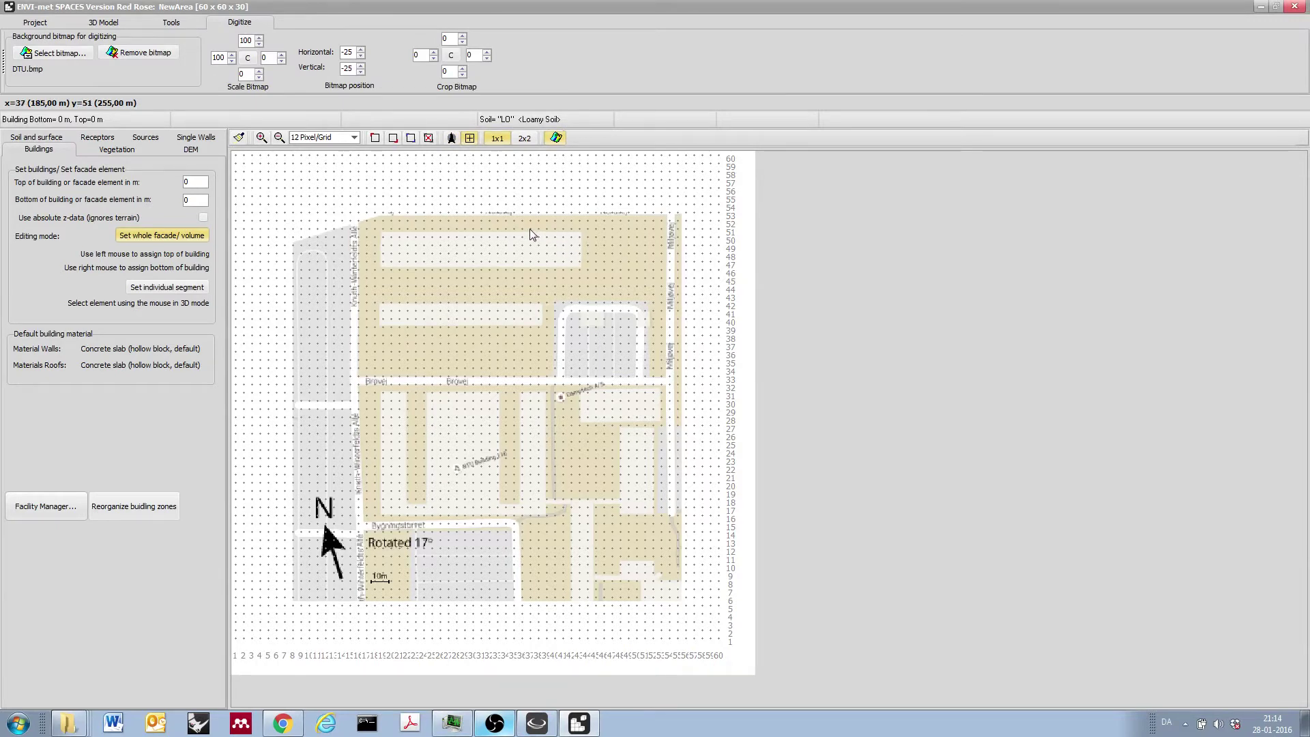
# - Zoom to 22 Pixel/Grid and trace the 18 m building across the northern block
pyautogui.doubleClick(192, 182)
pyautogui.click(261, 138)
pyautogui.click(262, 138)
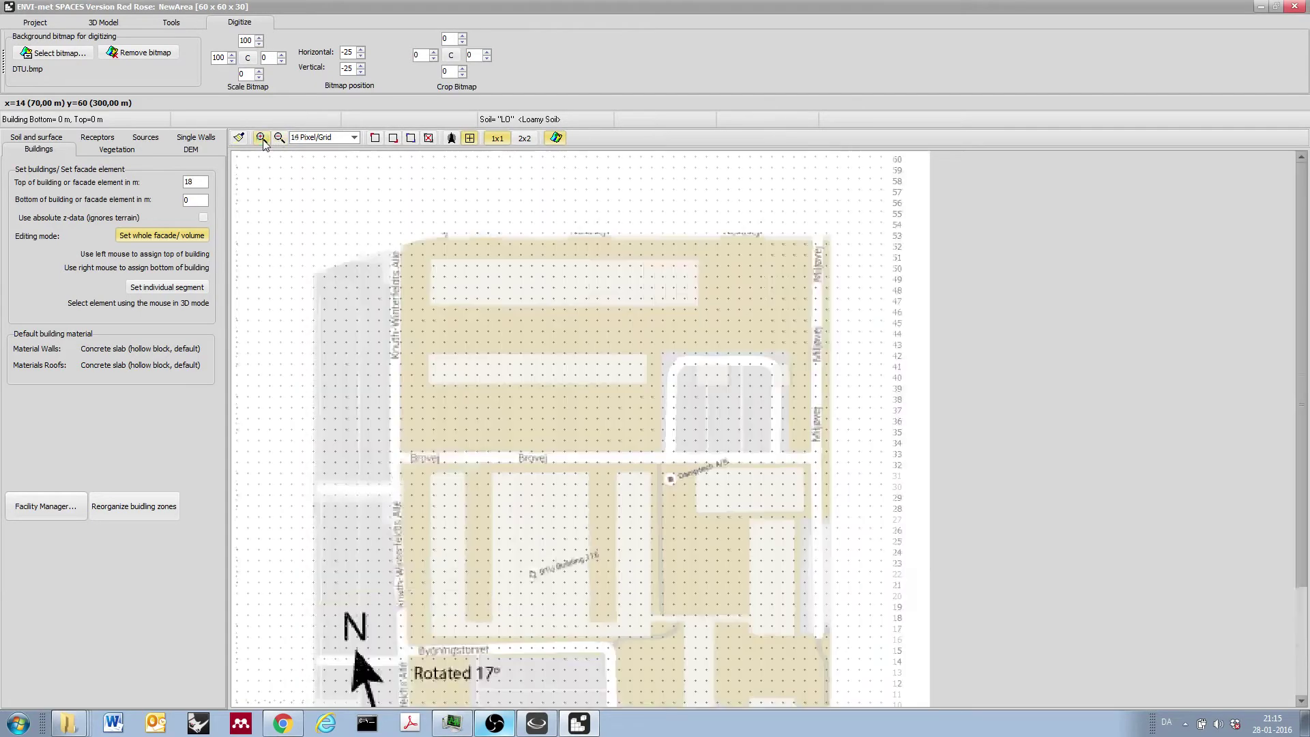
pyautogui.click(262, 137)
pyautogui.click(261, 138)
pyautogui.click(262, 138)
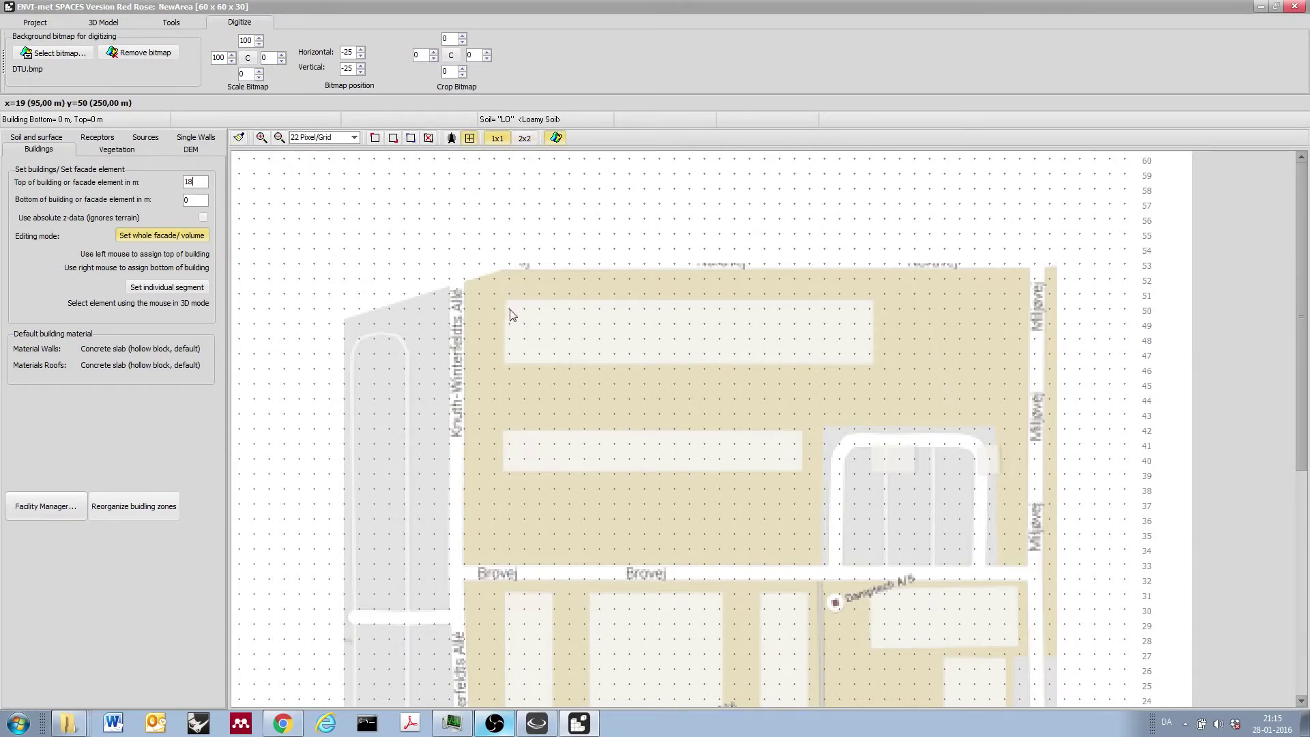
pyautogui.moveTo(512, 312); pyautogui.dragTo(512, 342)
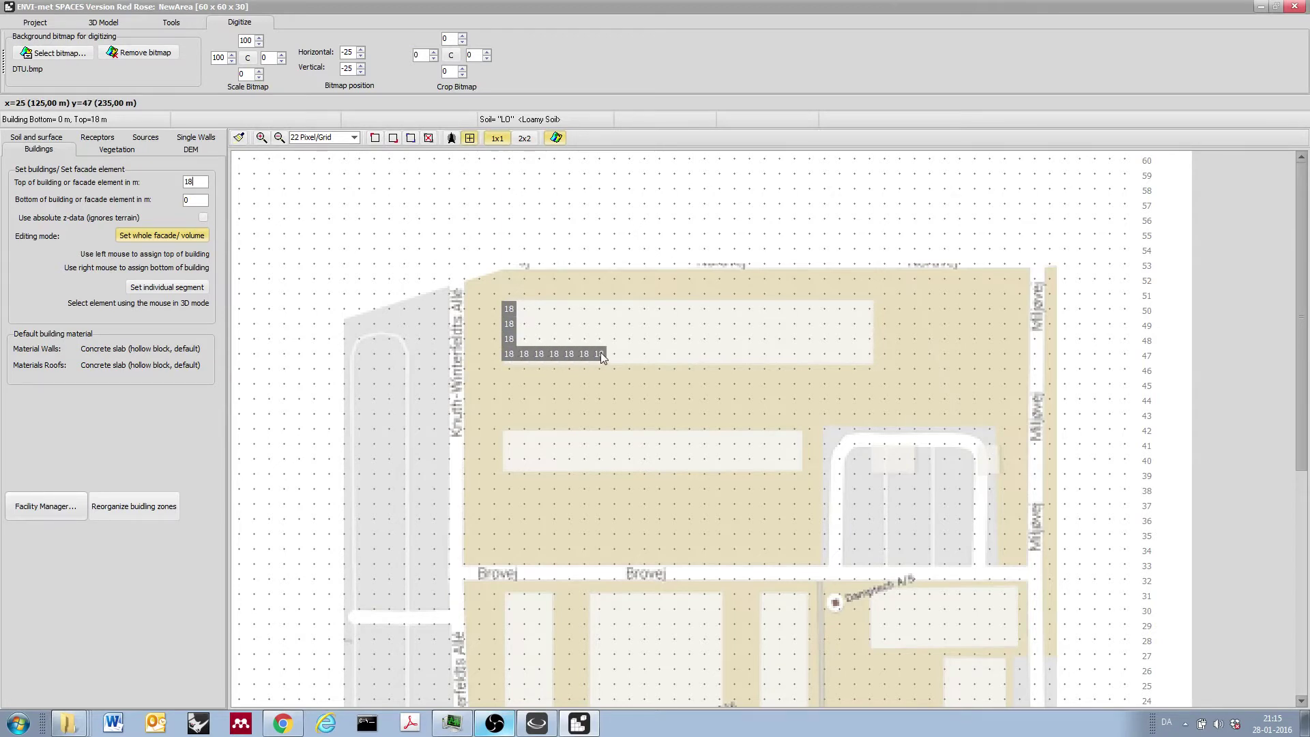
pyautogui.moveTo(614, 355)
pyautogui.mouseDown()
pyautogui.moveTo(810, 339)
pyautogui.moveTo(809, 312)
pyautogui.moveTo(525, 314)
pyautogui.moveTo(678, 348)
pyautogui.moveTo(846, 348)
pyautogui.moveTo(830, 355)
pyautogui.mouseUp()
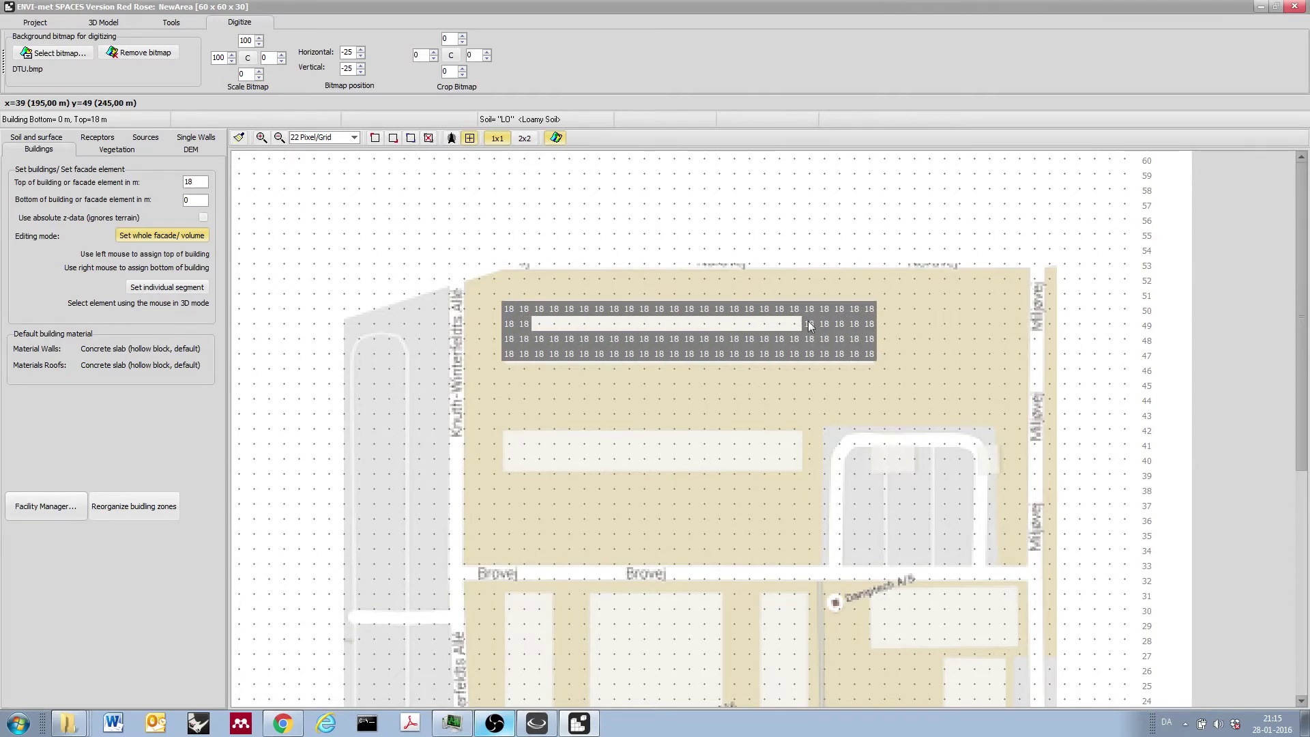
pyautogui.moveTo(800, 325); pyautogui.dragTo(541, 324)
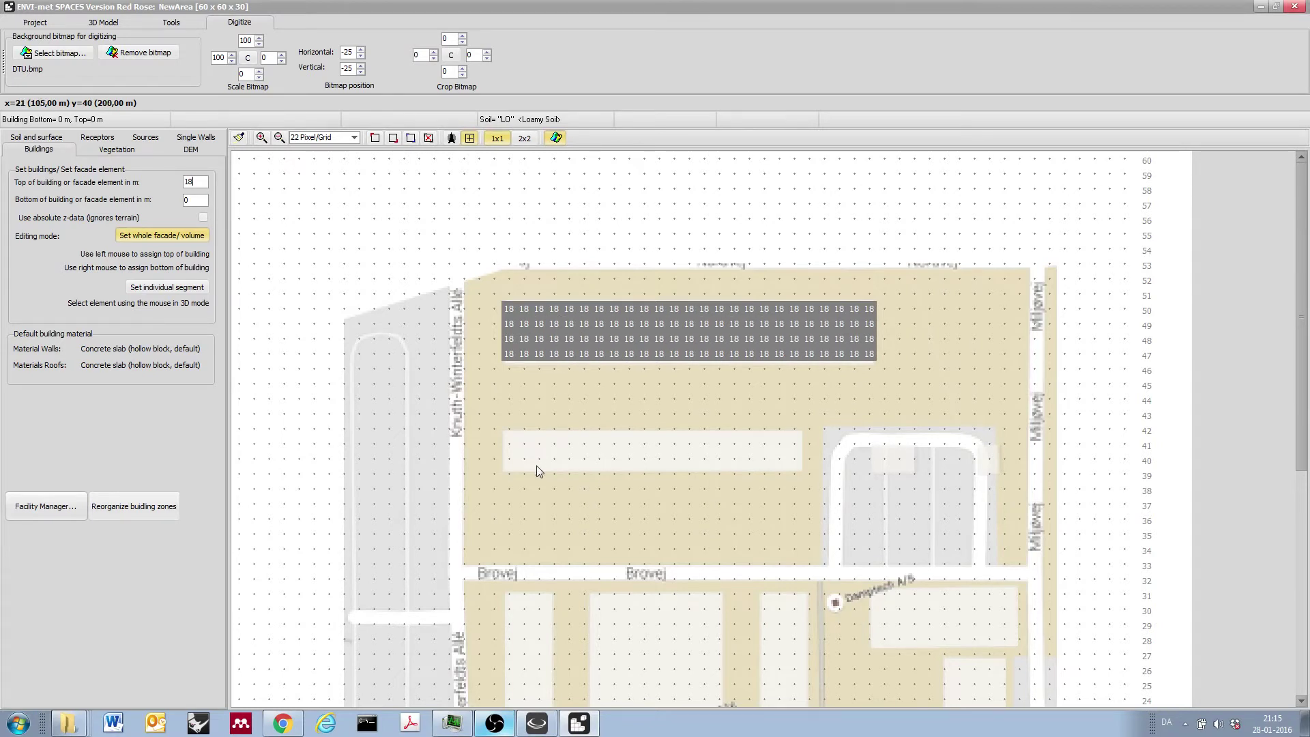
# - Trace an 8 m building over both rows of the second strip
pyautogui.doubleClick(187, 182)
pyautogui.write('8')
pyautogui.moveTo(509, 461); pyautogui.dragTo(556, 464)
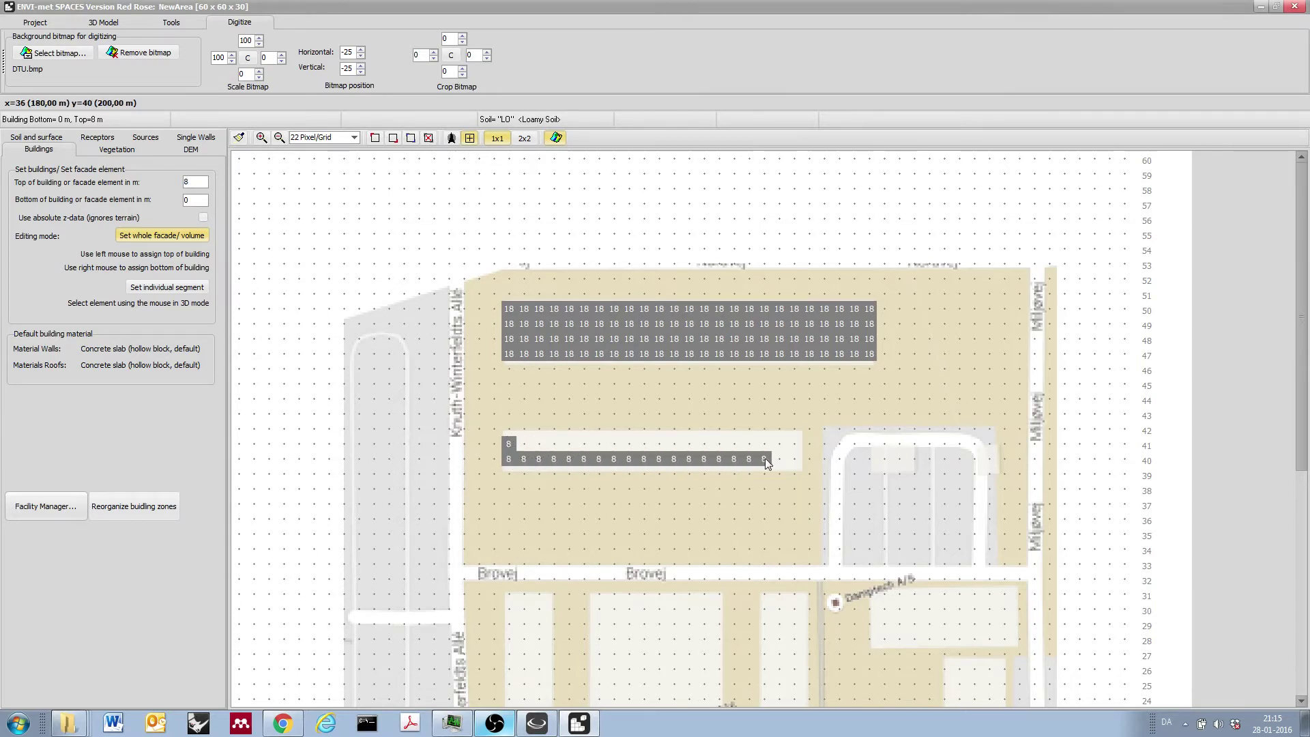
pyautogui.moveTo(786, 457)
pyautogui.mouseDown()
pyautogui.moveTo(787, 443)
pyautogui.moveTo(523, 444)
pyautogui.mouseUp()
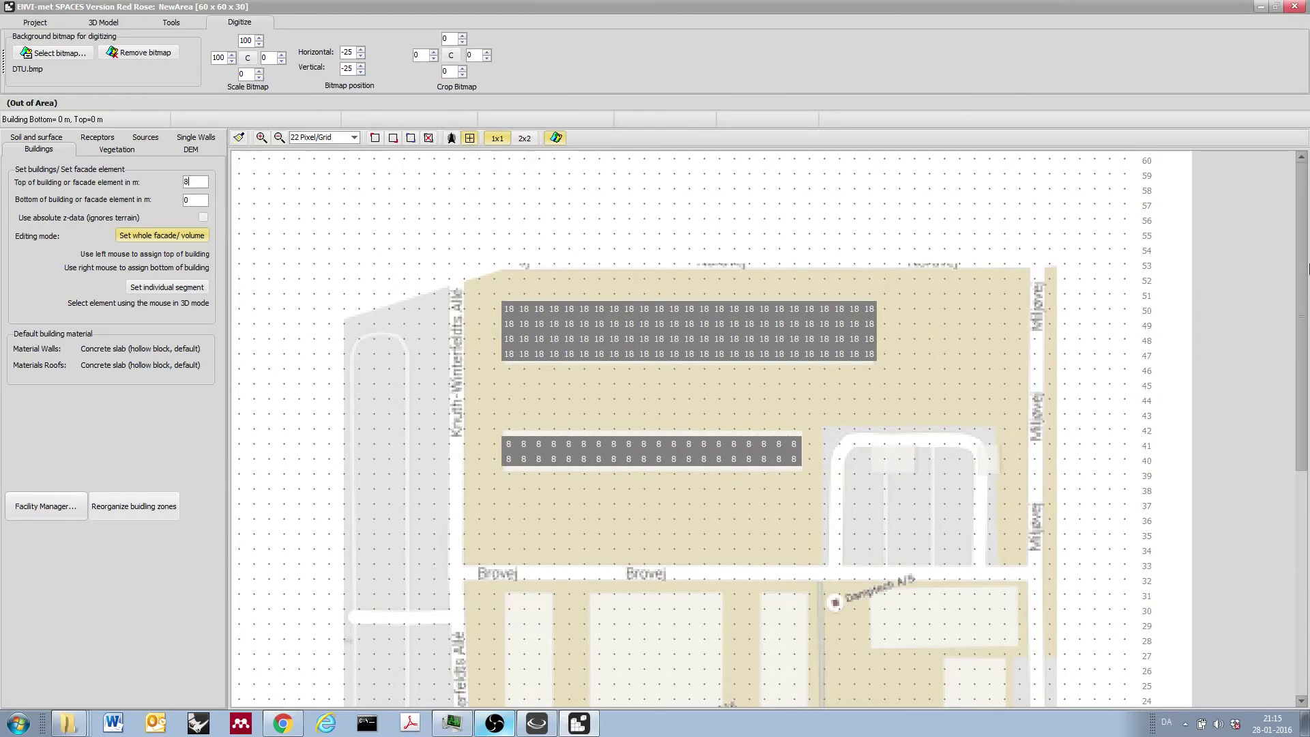
pyautogui.moveTo(1304, 264); pyautogui.dragTo(1304, 367)
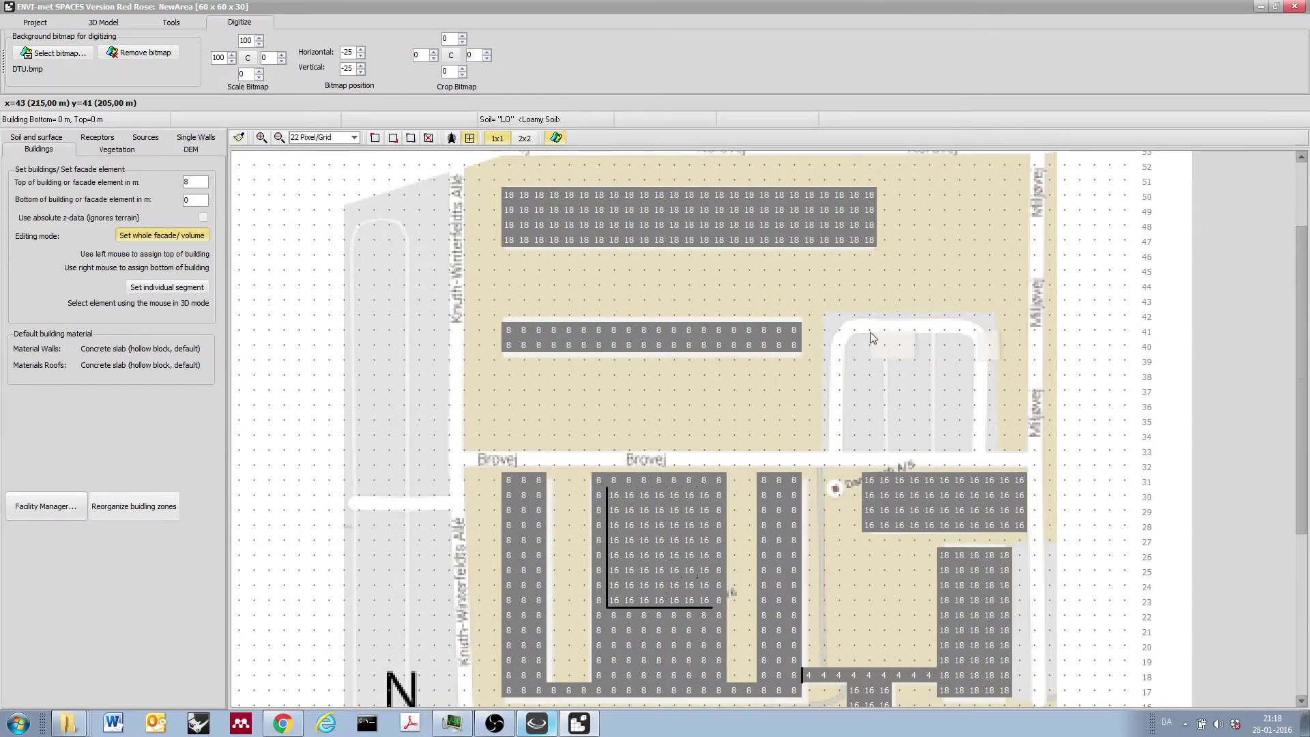
# - Draw 4 m buildings beside the parking loop
pyautogui.doubleClick(186, 182)
pyautogui.write('4')
pyautogui.moveTo(877, 344)
pyautogui.mouseDown()
pyautogui.moveTo(877, 359)
pyautogui.moveTo(899, 359)
pyautogui.moveTo(912, 334)
pyautogui.moveTo(883, 334)
pyautogui.moveTo(903, 348)
pyautogui.moveTo(977, 344)
pyautogui.moveTo(985, 361)
pyautogui.moveTo(990, 333)
pyautogui.mouseUp()
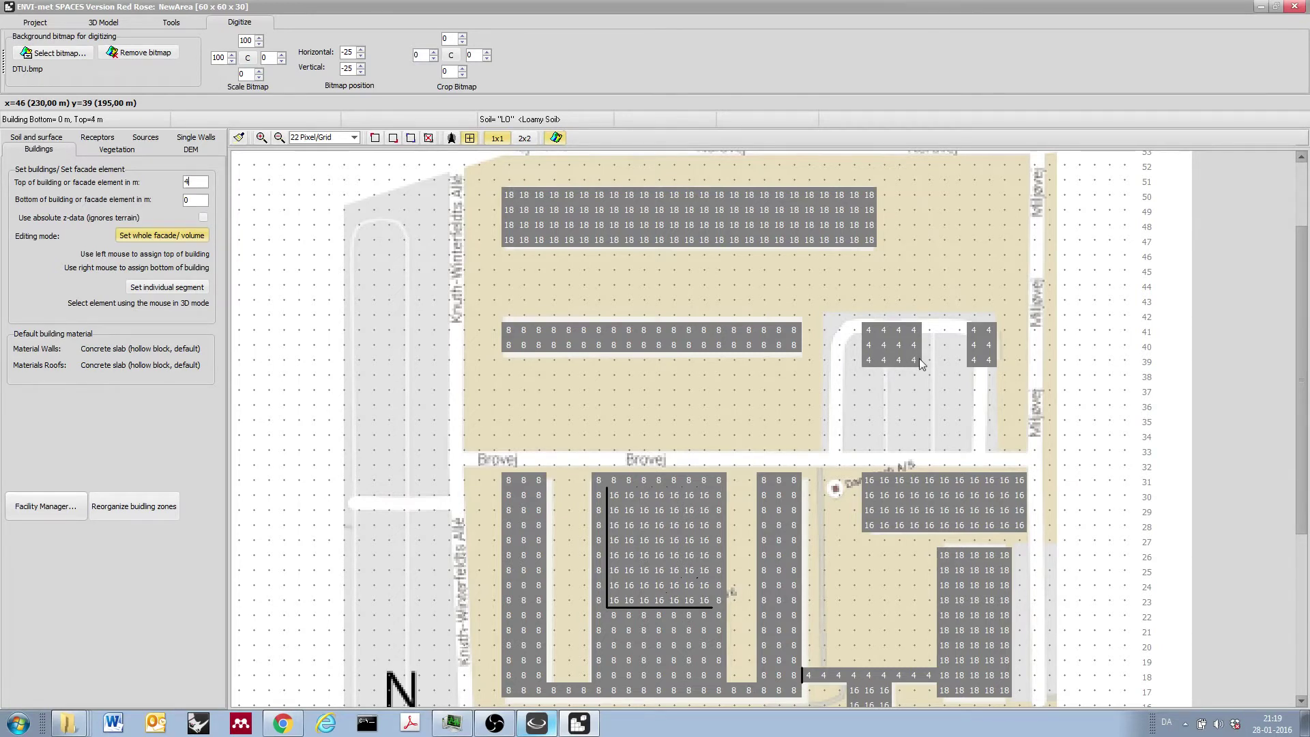
# - Mark the bottom row of 4 m cells and clear its buildings, confirming with Ja
pyautogui.click(377, 138)
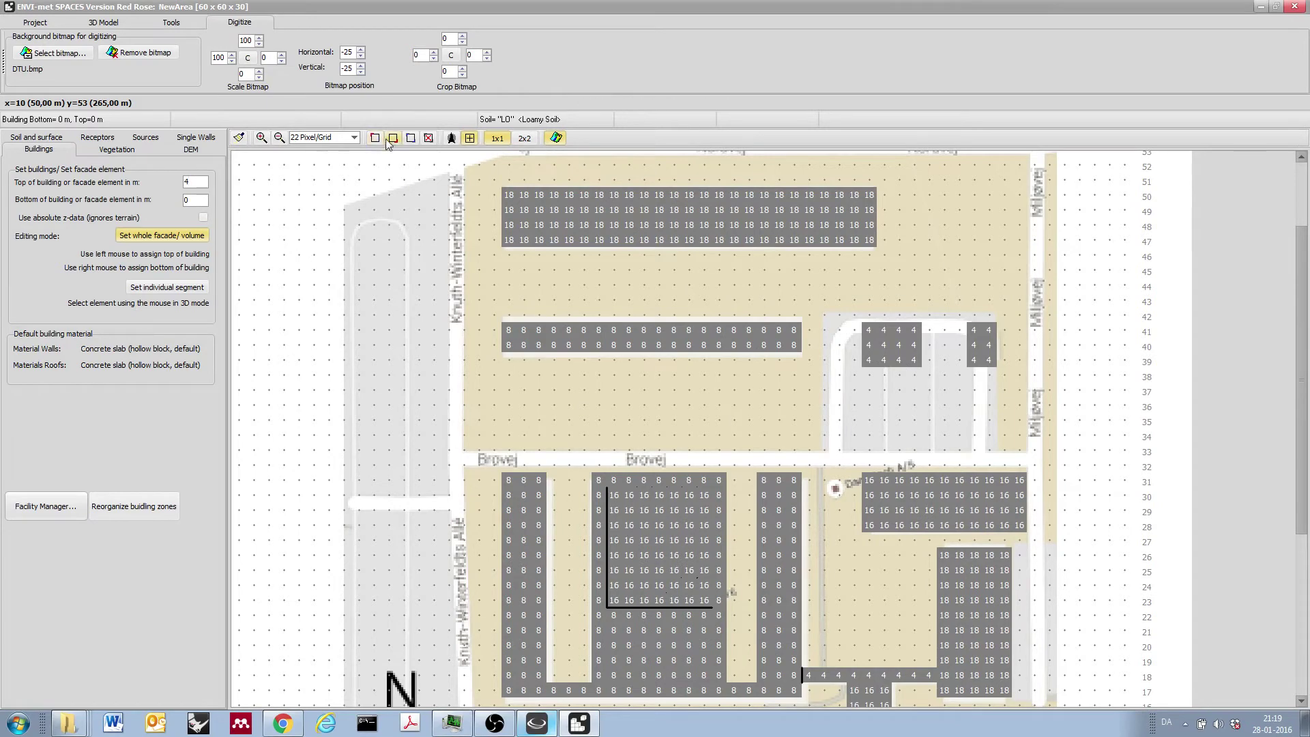
pyautogui.click(863, 362)
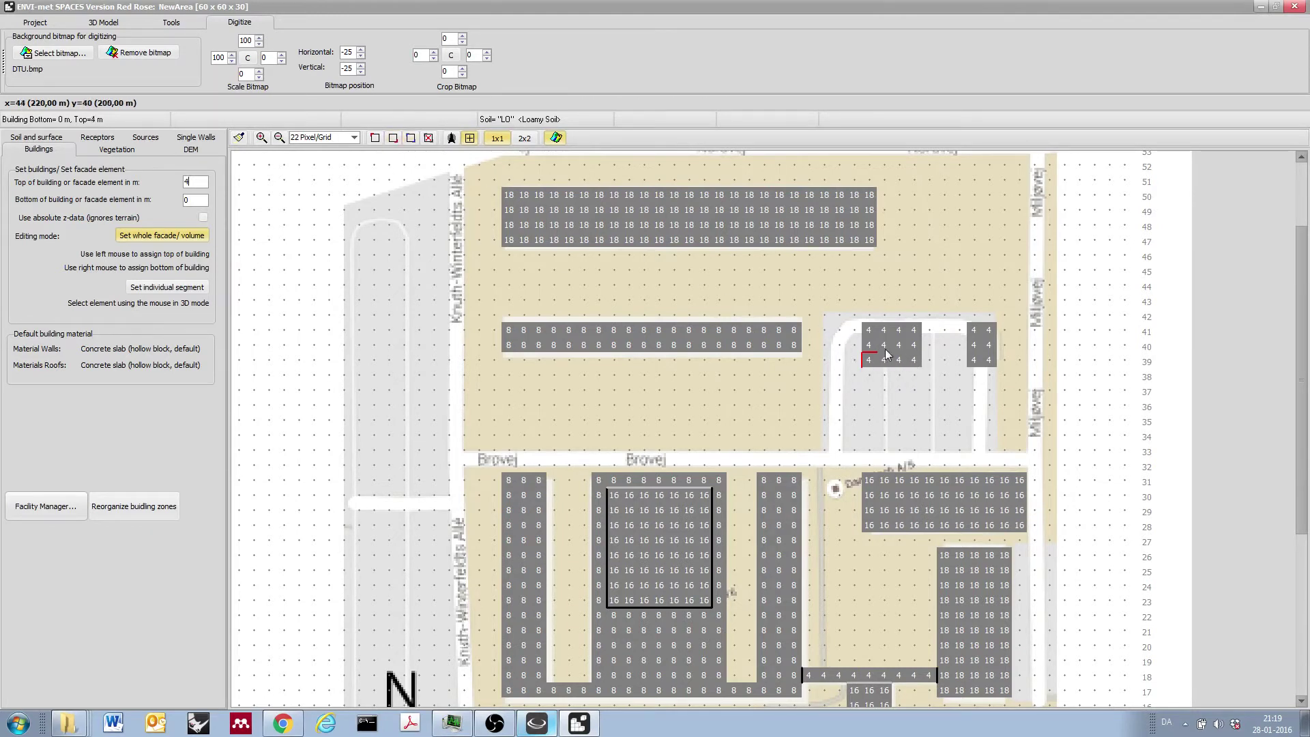
pyautogui.click(915, 365)
pyautogui.click(428, 138)
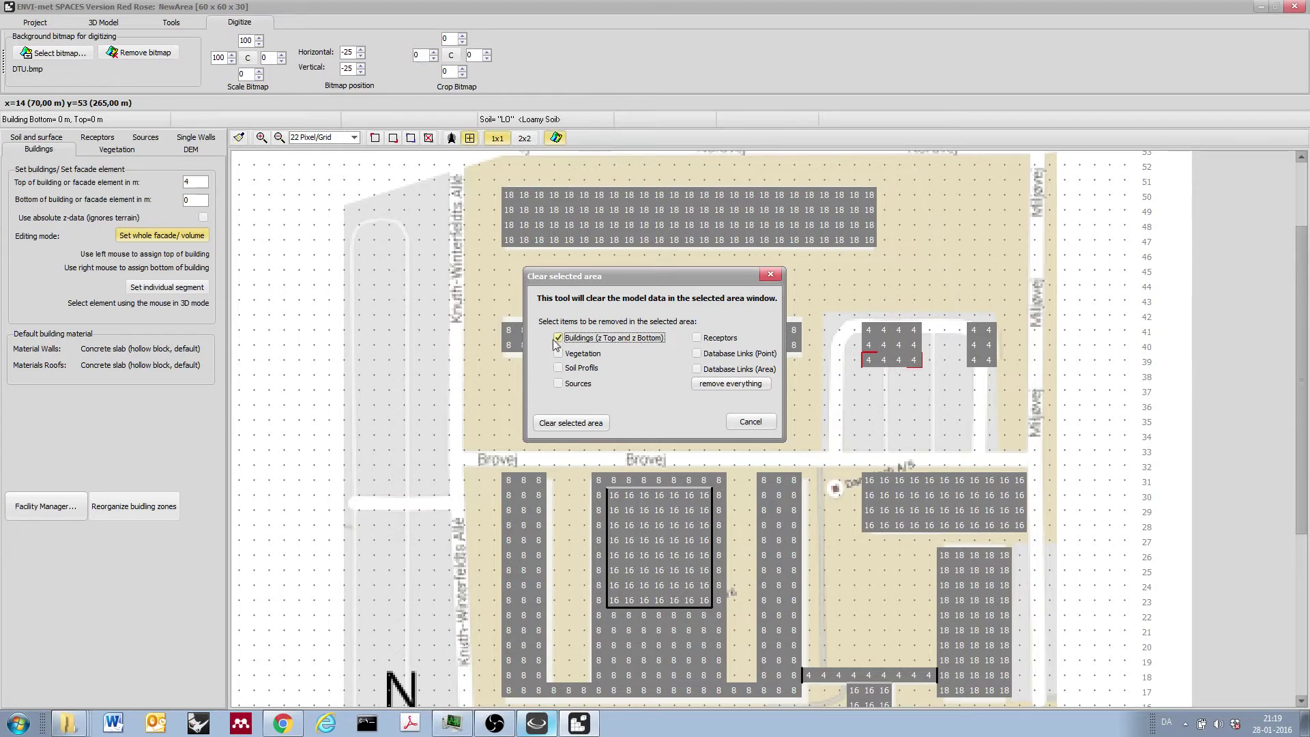
pyautogui.click(581, 427)
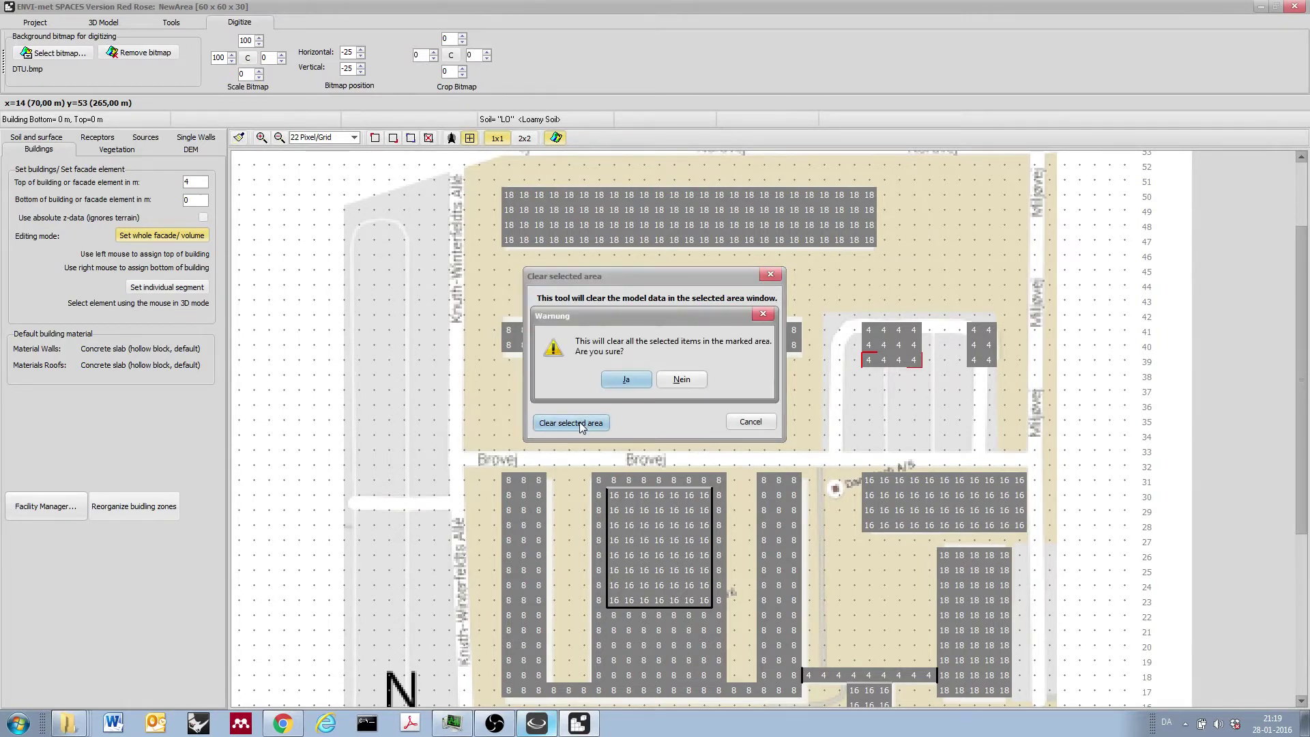
pyautogui.click(617, 379)
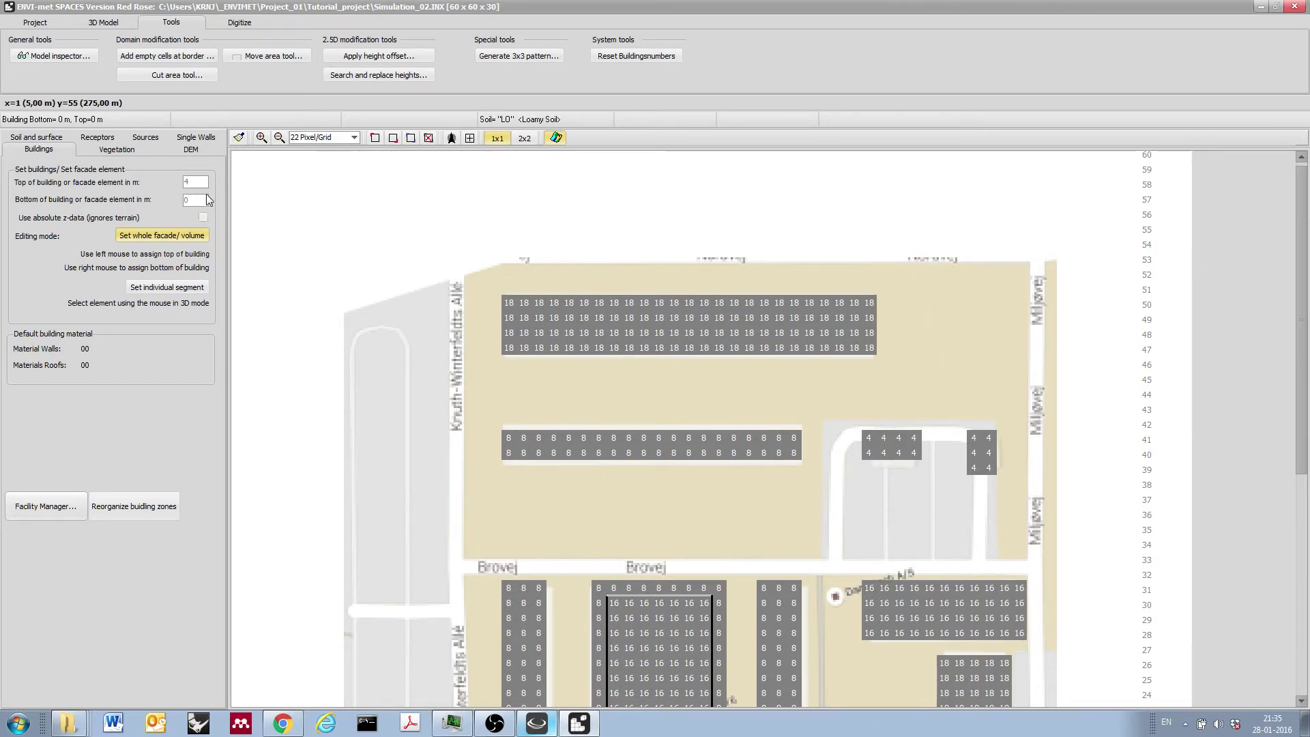
pyautogui.click(34, 138)
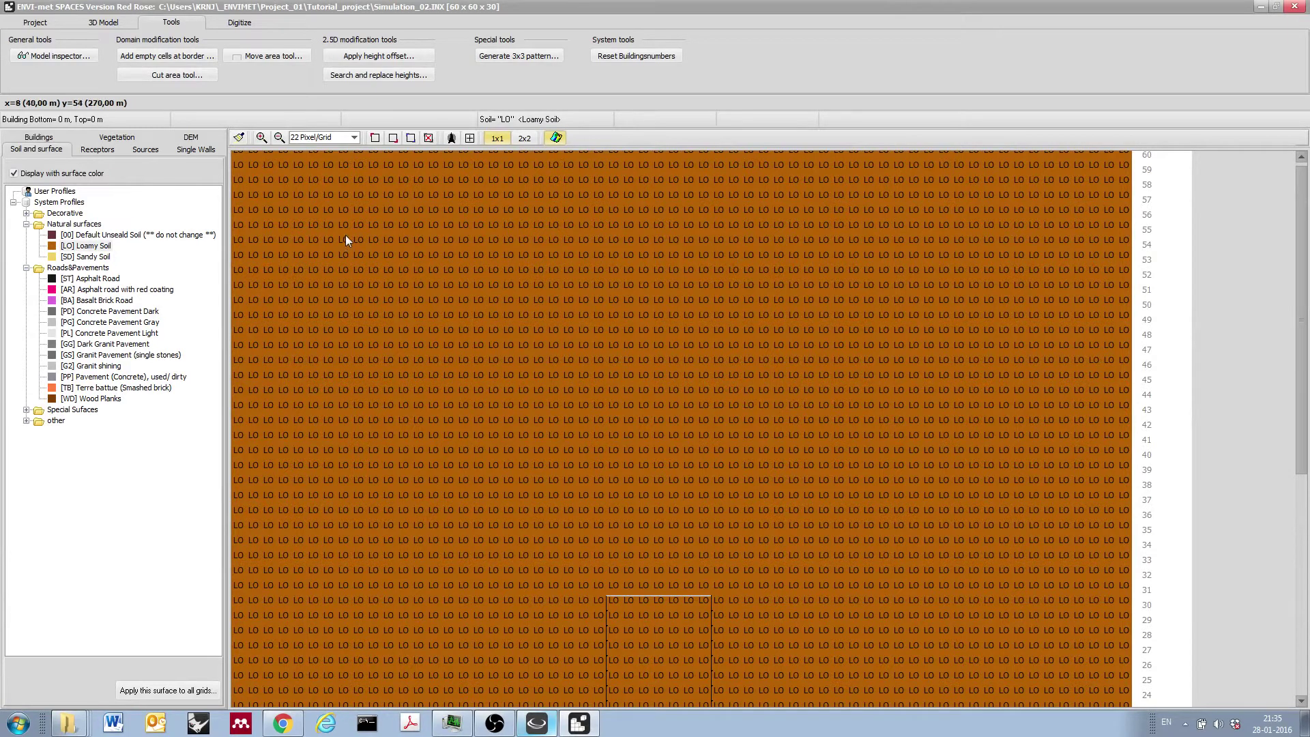
pyautogui.click(564, 140)
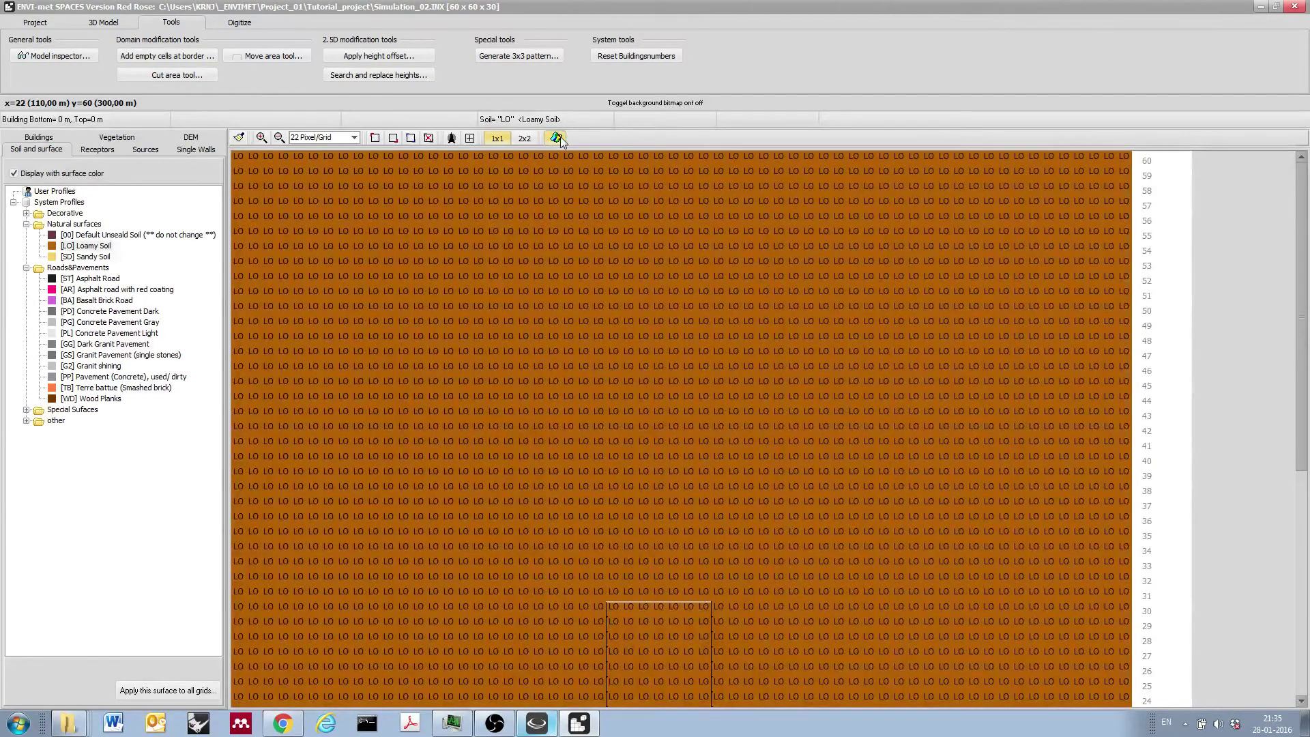
pyautogui.click(65, 140)
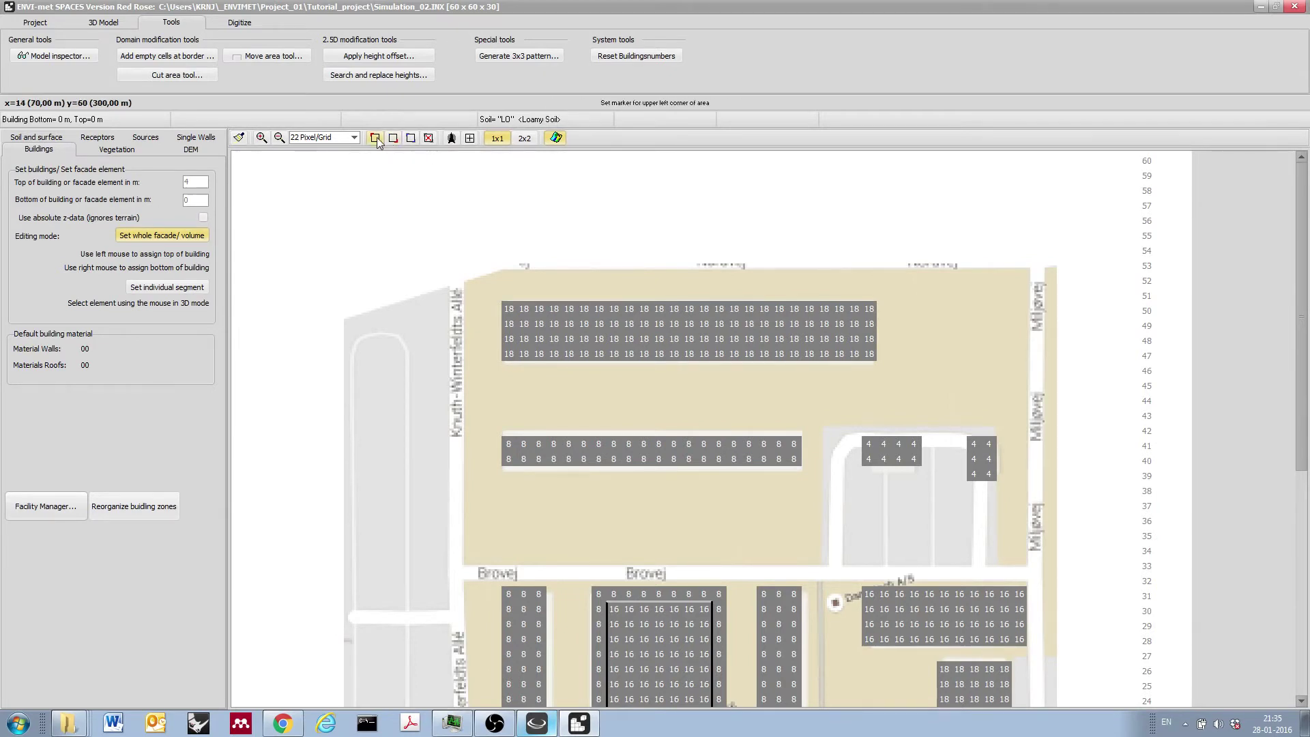
# - Mark the strip west of Knuth-Winterfeldts Allé down to the map's bottom edge, then show Soil and surface
pyautogui.click(346, 249)
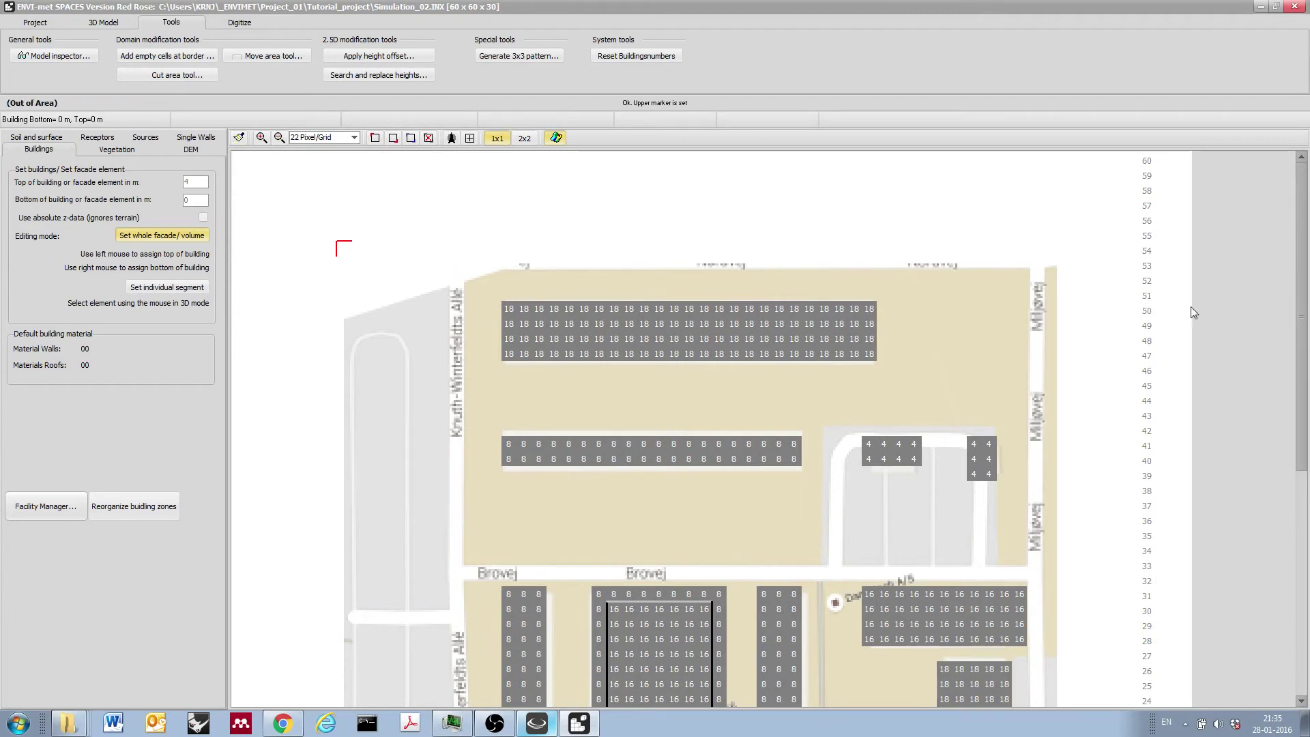
pyautogui.moveTo(1299, 249); pyautogui.dragTo(1299, 450)
pyautogui.click(393, 138)
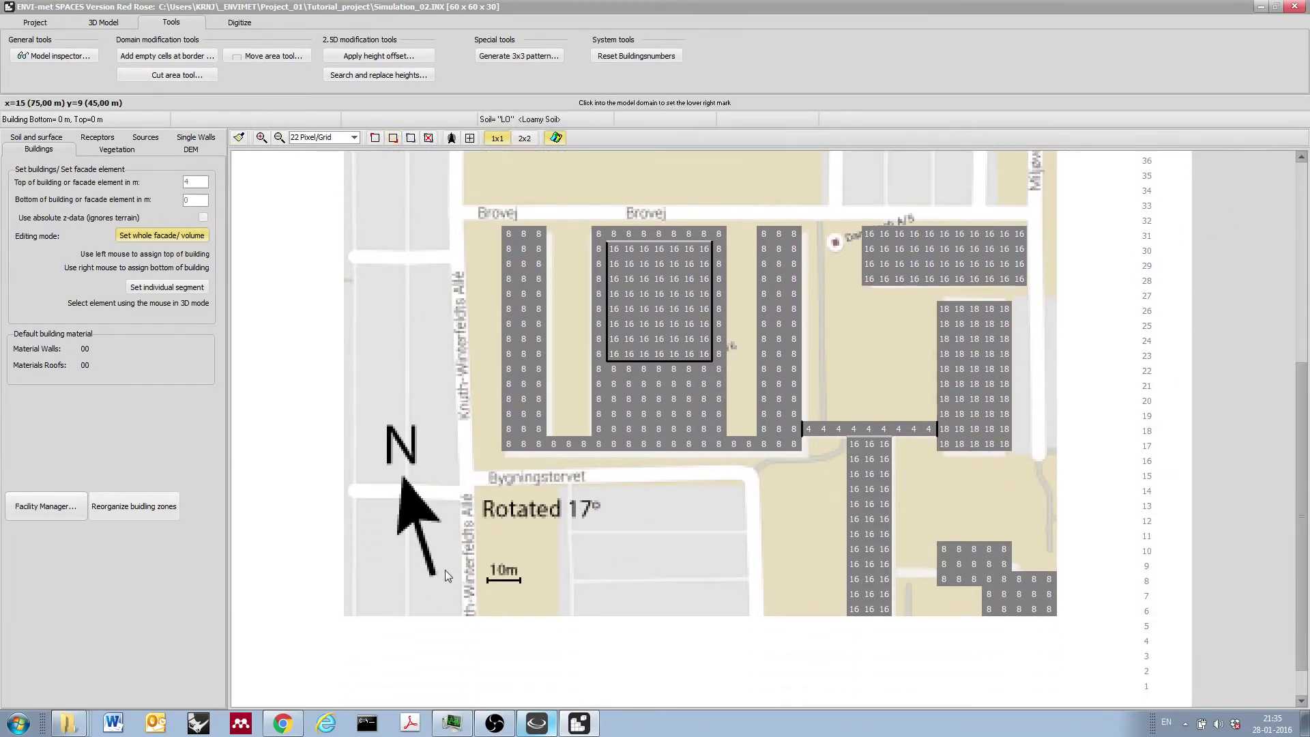
pyautogui.click(458, 616)
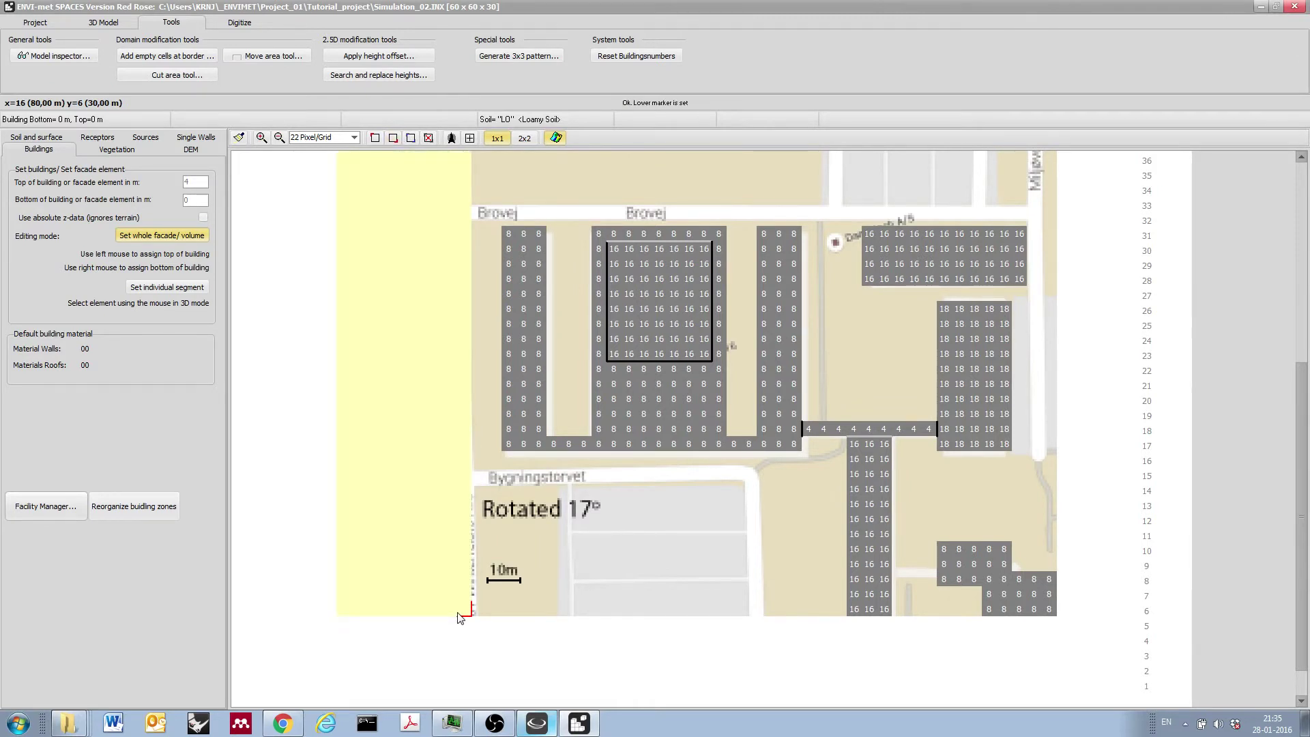
pyautogui.moveTo(1299, 470); pyautogui.dragTo(1285, 284)
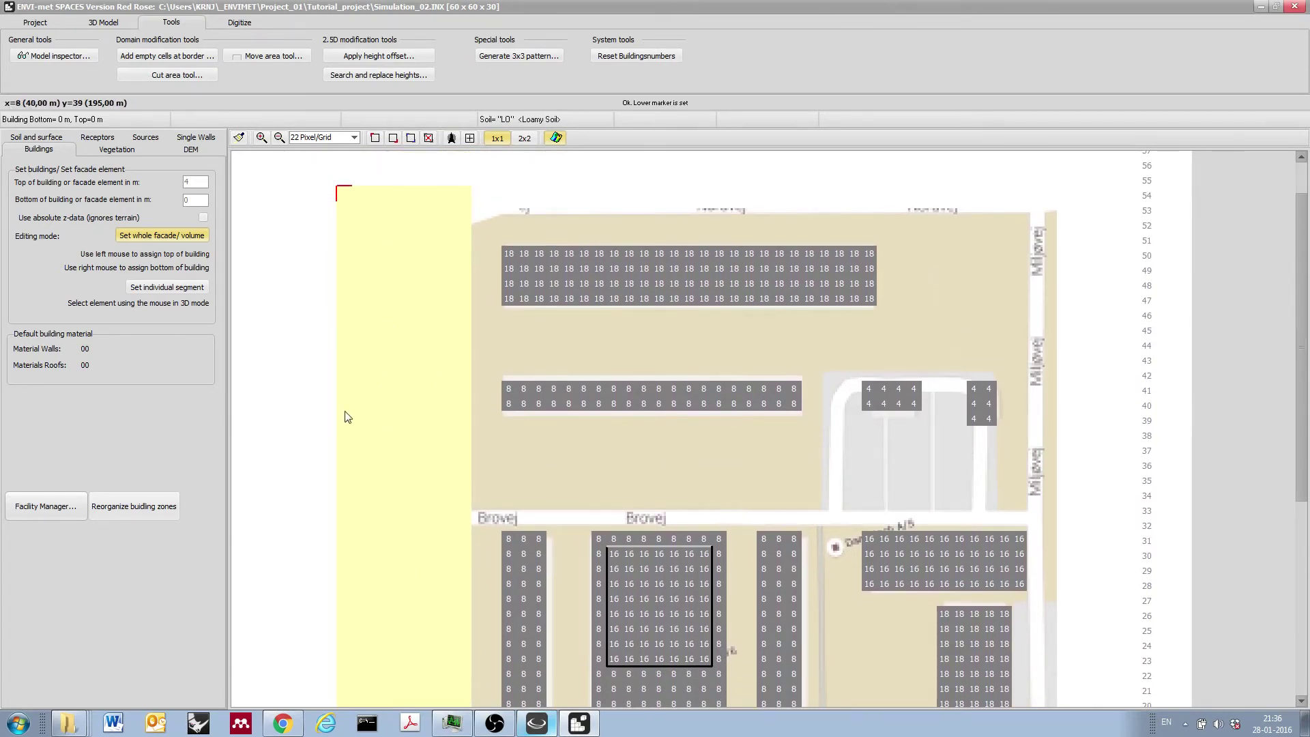
pyautogui.click(37, 138)
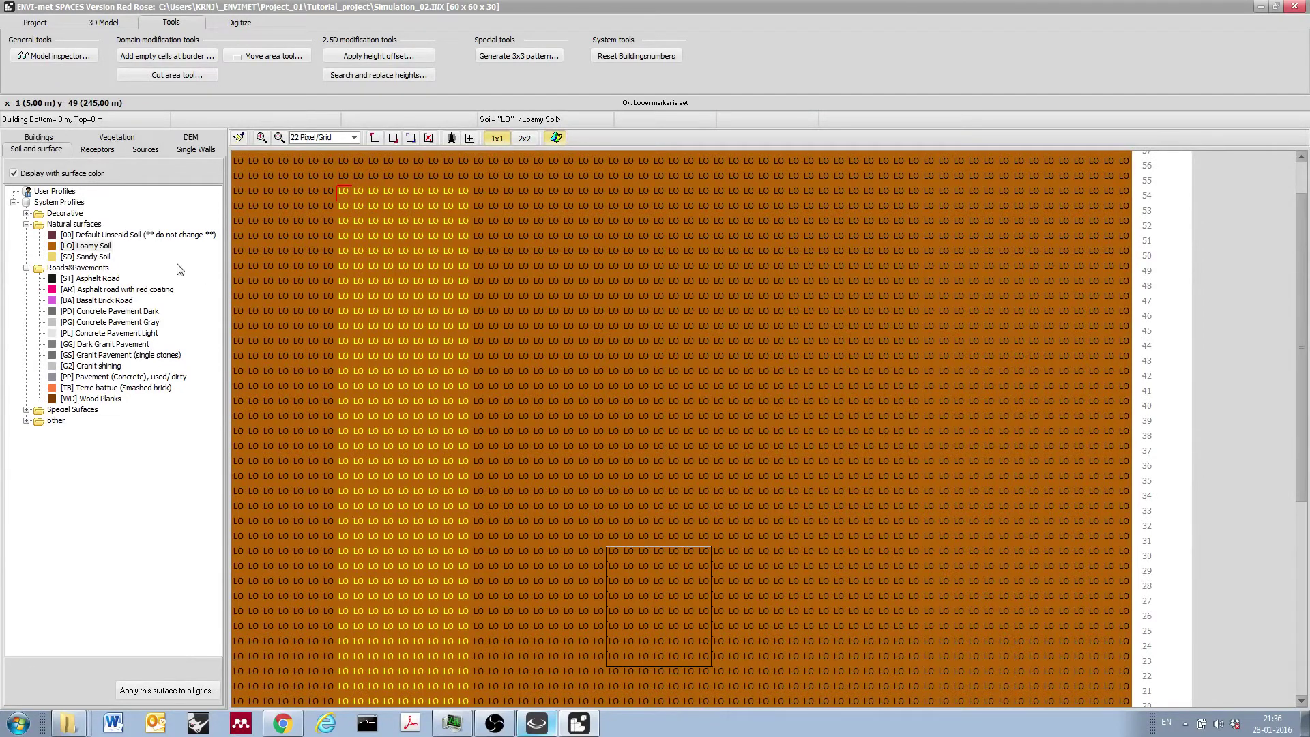
# - Select [ST] Asphalt Road as the surface and set the pen to 2x2
pyautogui.click(25, 224)
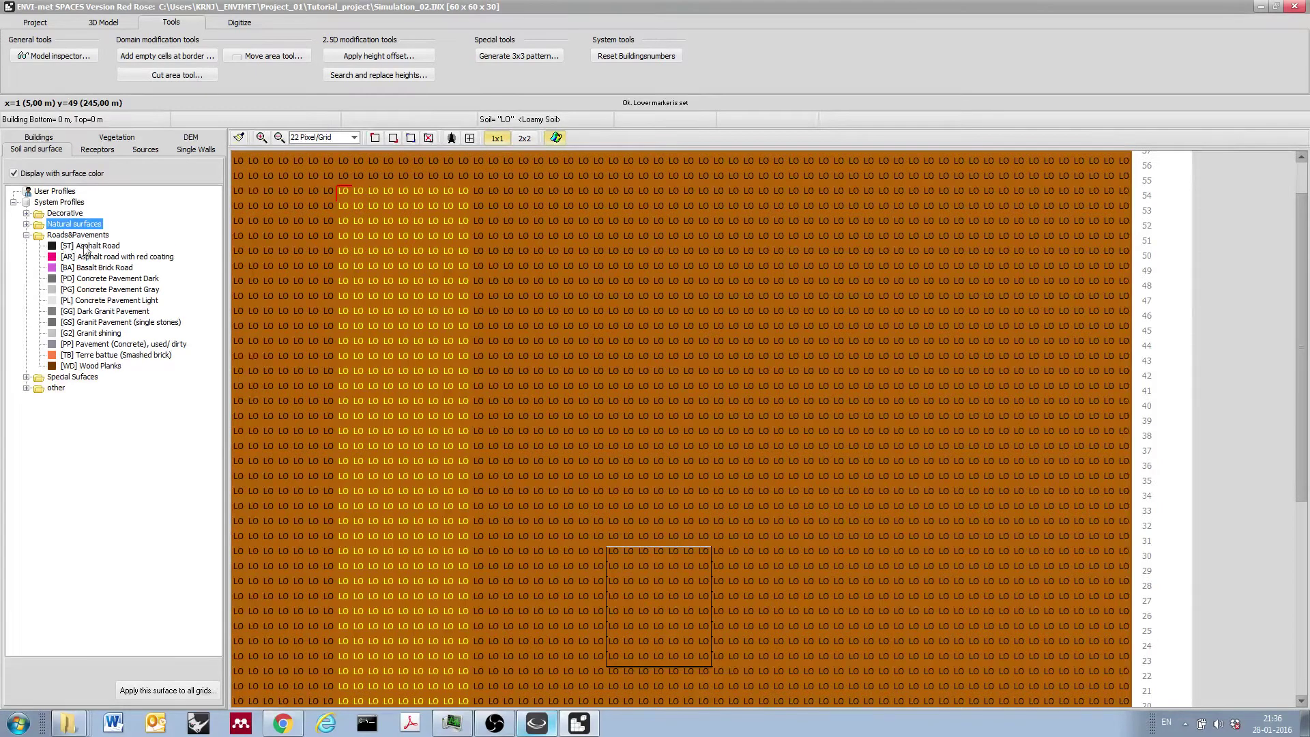
pyautogui.click(25, 225)
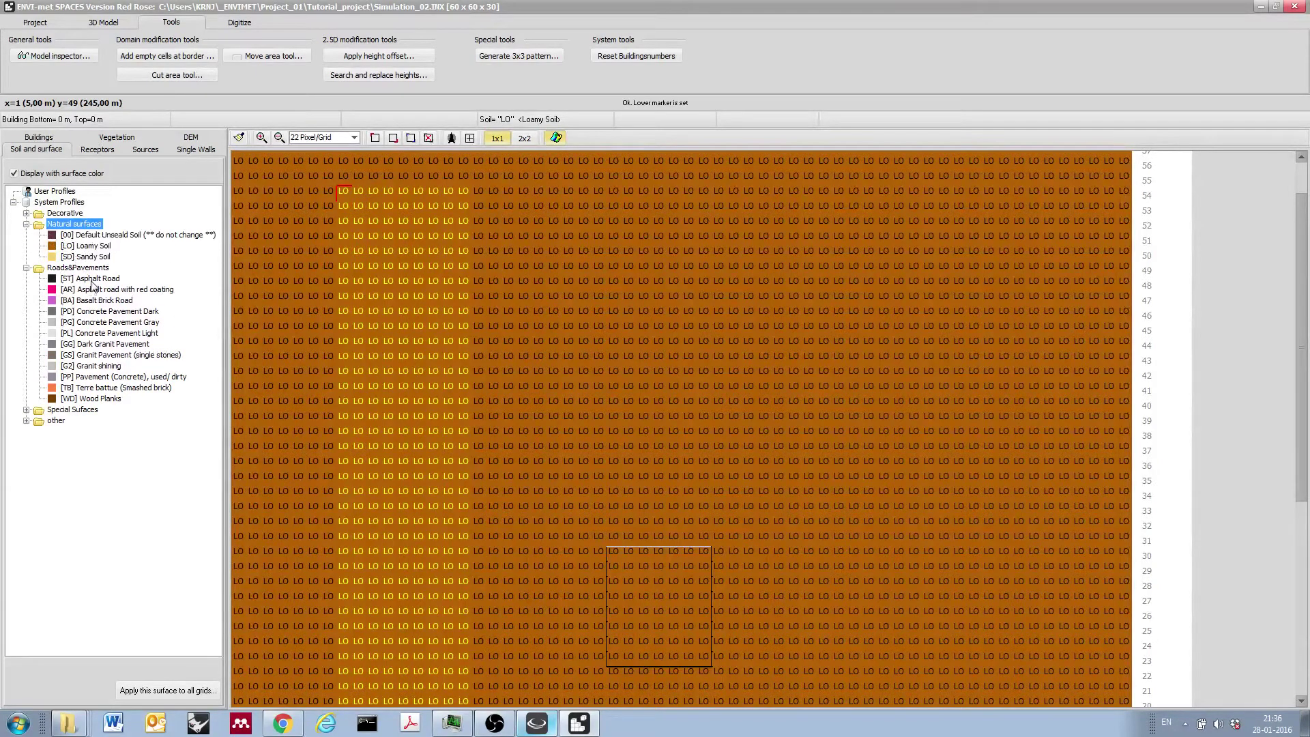
pyautogui.click(92, 279)
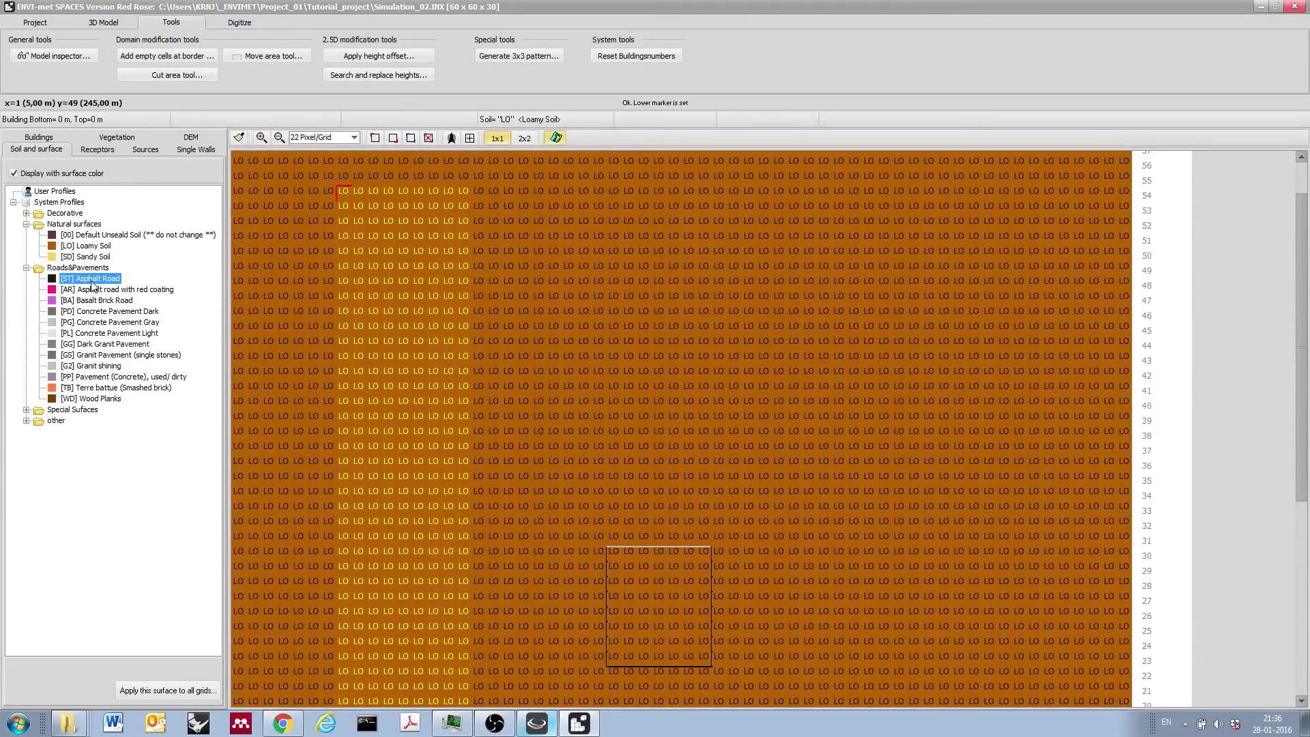
pyautogui.click(533, 138)
# - Paint asphalt road across the top rows and down the left side of the grid
pyautogui.click(370, 206)
pyautogui.click(347, 205)
pyautogui.moveTo(378, 207); pyautogui.dragTo(416, 208)
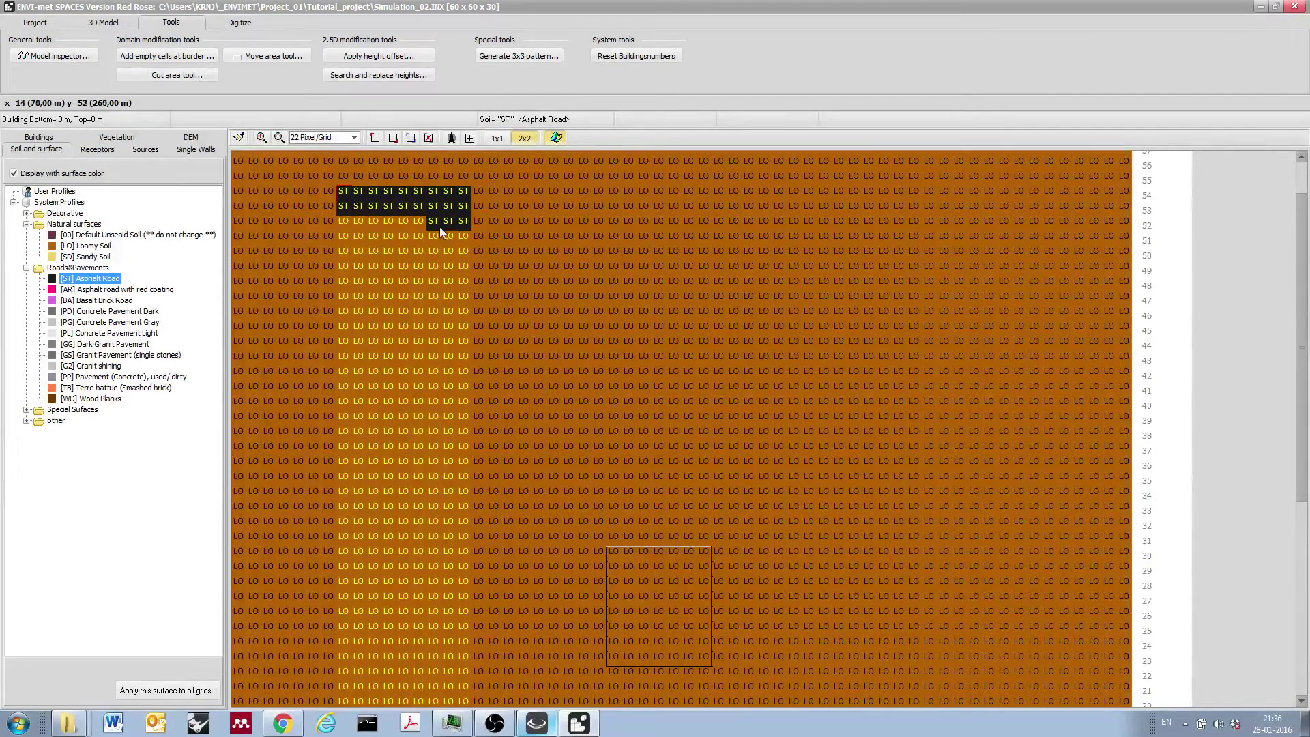
pyautogui.moveTo(404, 299)
pyautogui.mouseDown()
pyautogui.moveTo(395, 235)
pyautogui.moveTo(356, 229)
pyautogui.mouseUp()
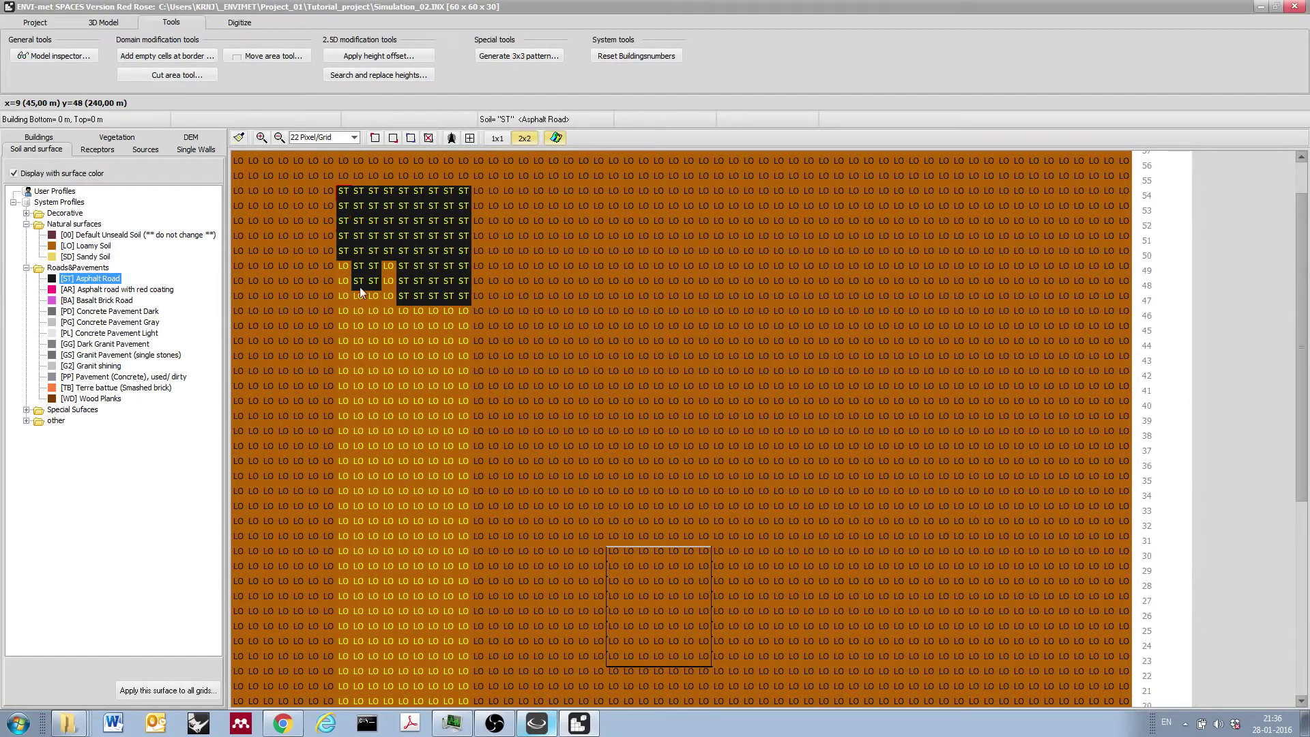
pyautogui.moveTo(359, 293)
pyautogui.mouseDown()
pyautogui.moveTo(381, 274)
pyautogui.moveTo(348, 272)
pyautogui.moveTo(352, 326)
pyautogui.mouseUp()
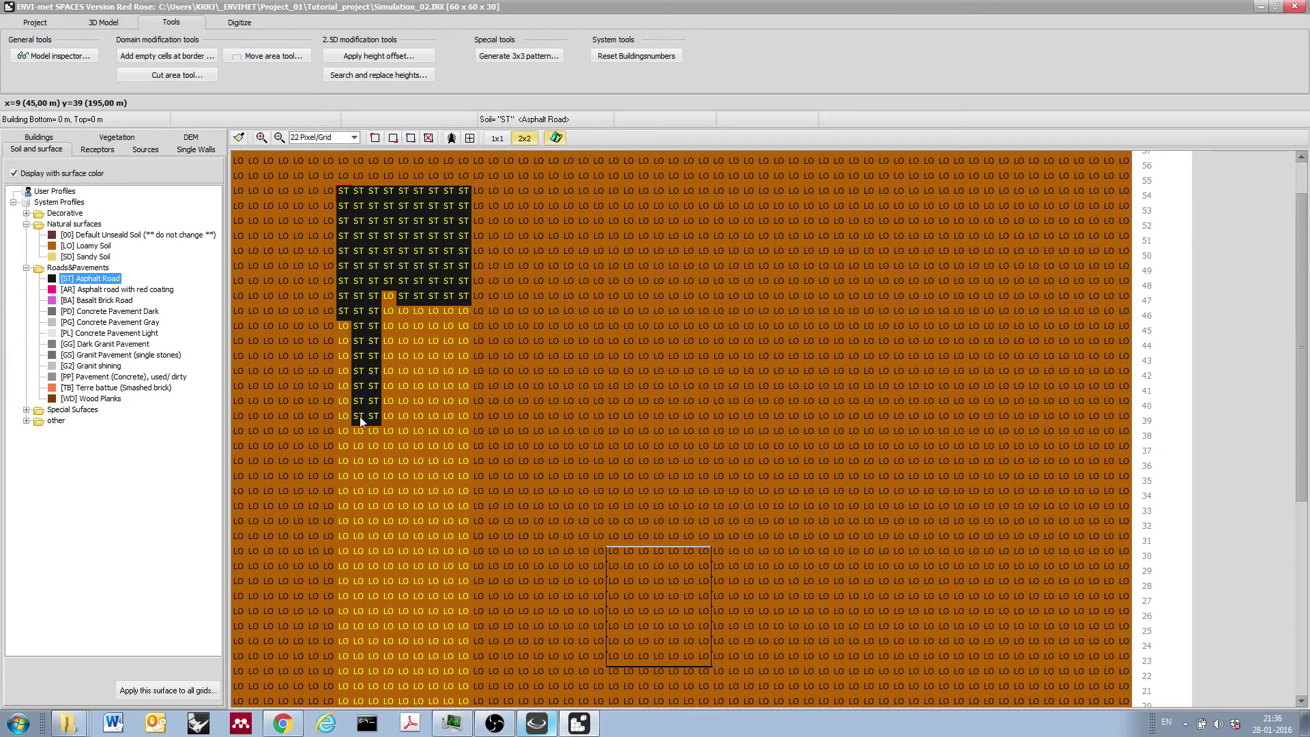
pyautogui.moveTo(360, 392); pyautogui.dragTo(348, 374)
pyautogui.moveTo(358, 458)
pyautogui.mouseDown()
pyautogui.moveTo(389, 446)
pyautogui.moveTo(400, 317)
pyautogui.moveTo(432, 310)
pyautogui.moveTo(446, 460)
pyautogui.mouseUp()
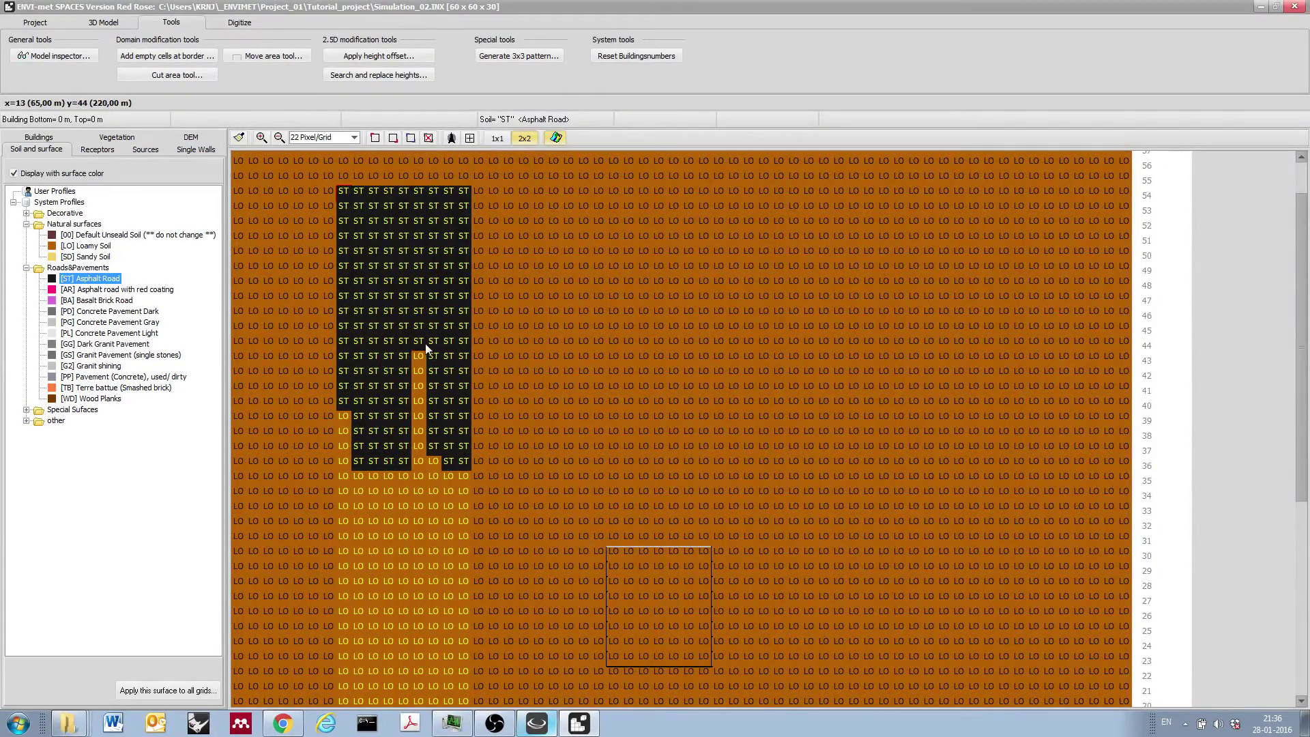
pyautogui.moveTo(426, 348)
pyautogui.mouseDown()
pyautogui.moveTo(426, 454)
pyautogui.moveTo(390, 476)
pyautogui.moveTo(354, 460)
pyautogui.moveTo(352, 411)
pyautogui.moveTo(352, 517)
pyautogui.moveTo(357, 540)
pyautogui.moveTo(432, 532)
pyautogui.moveTo(445, 489)
pyautogui.moveTo(445, 536)
pyautogui.moveTo(399, 517)
pyautogui.moveTo(421, 499)
pyautogui.moveTo(348, 523)
pyautogui.mouseUp()
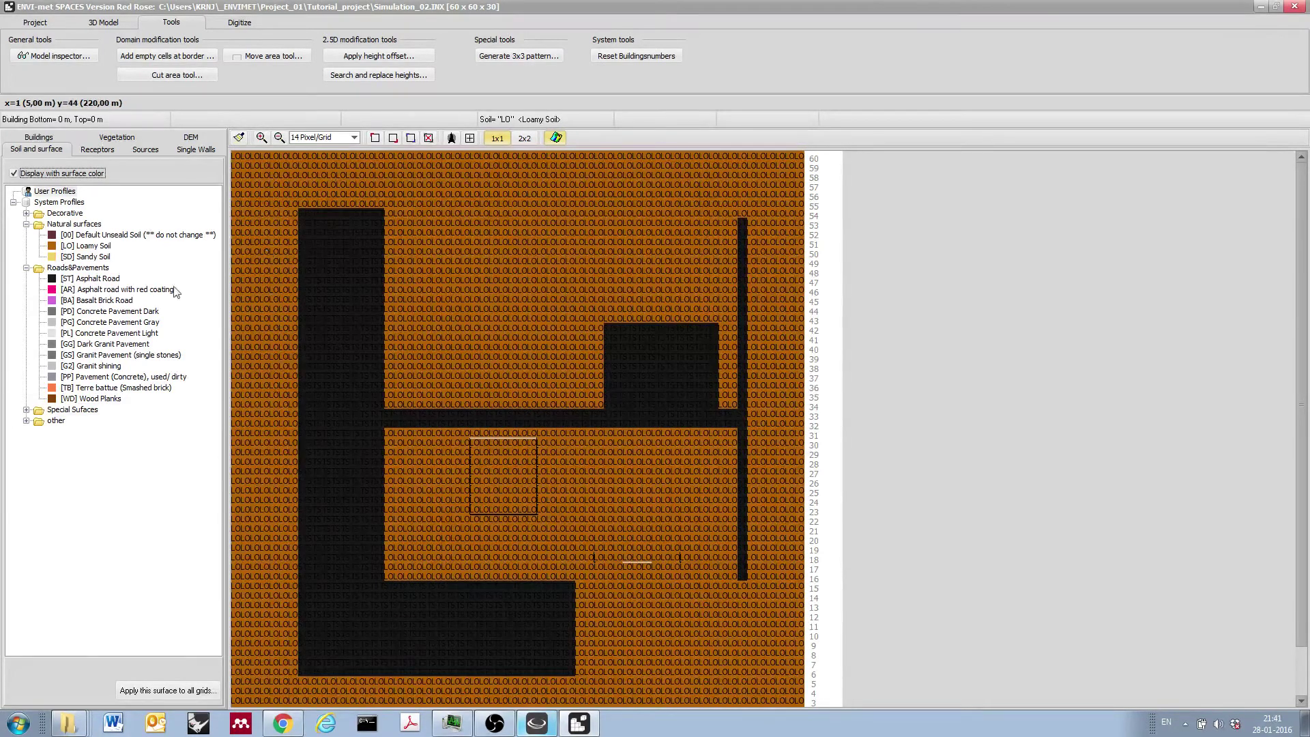
# - Switch to the Buildings tab to show building heights over the site map
pyautogui.click(41, 138)
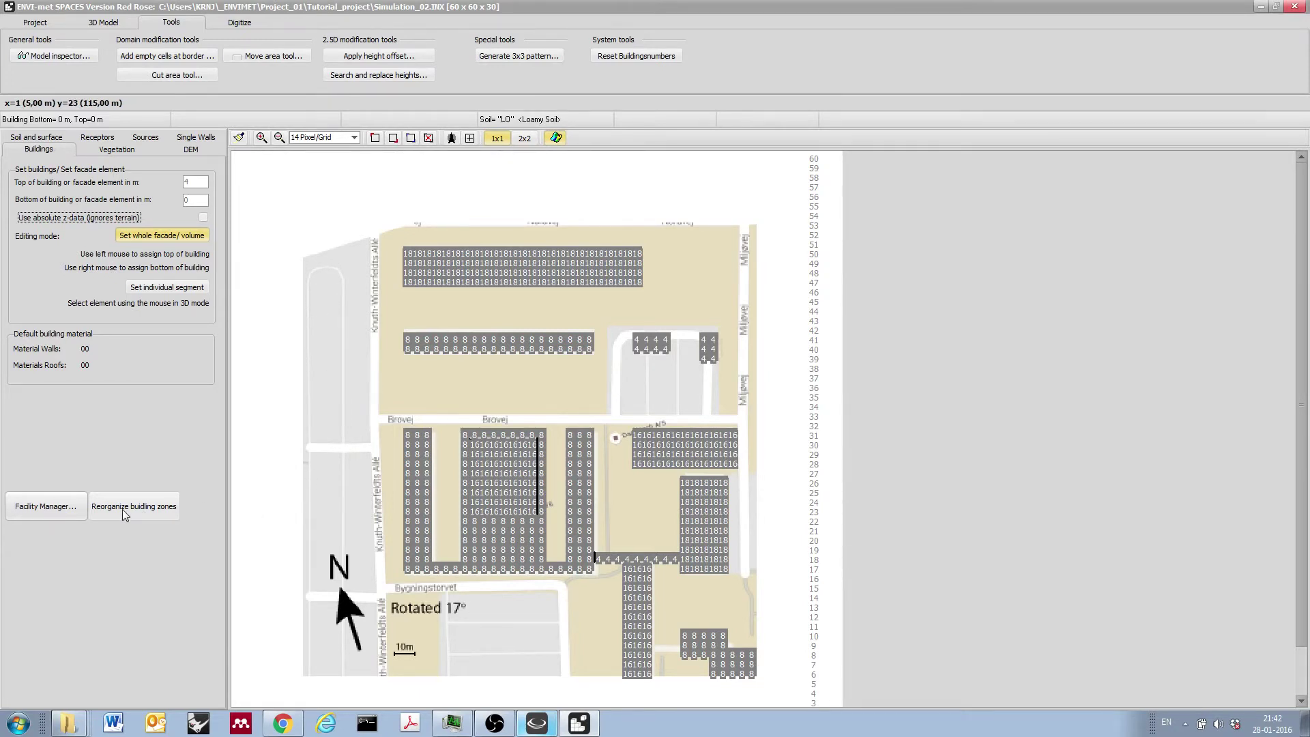
# - In Facility Manager, check the 7 numbered buildings and building 1's areas, then close it
pyautogui.click(68, 513)
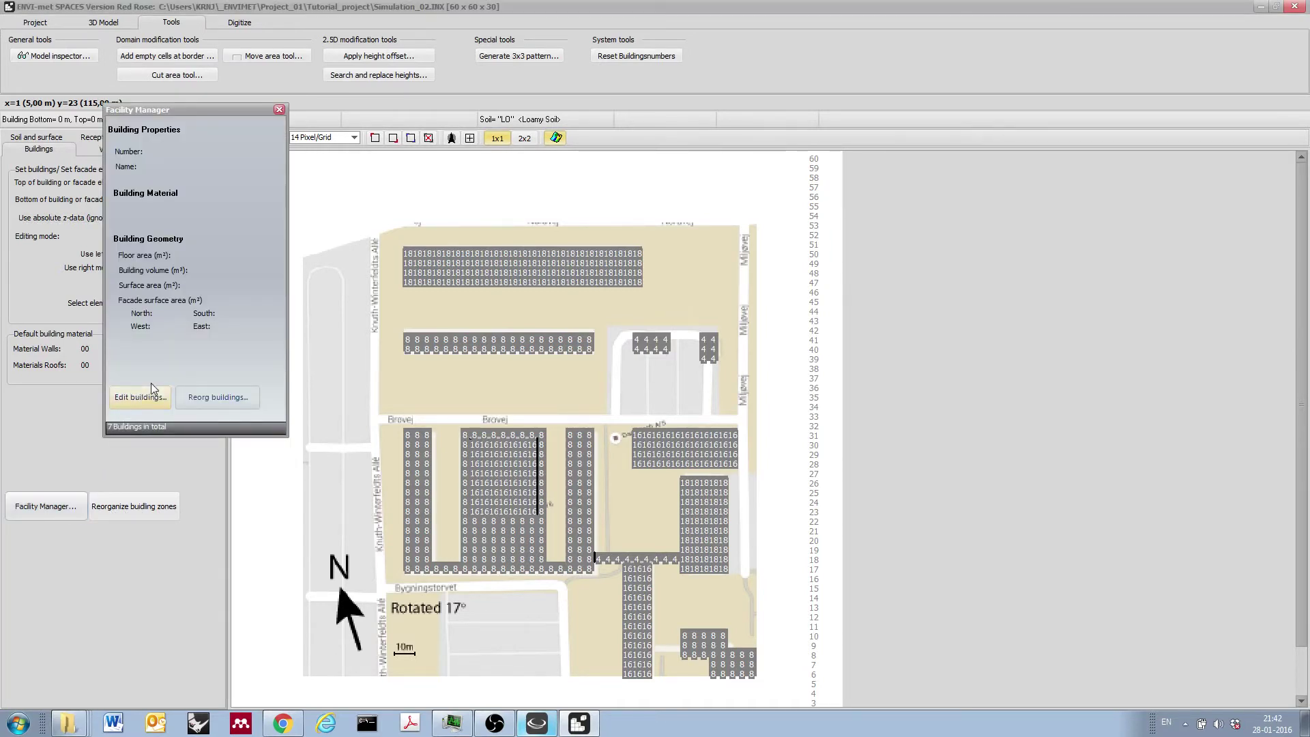
pyautogui.click(185, 399)
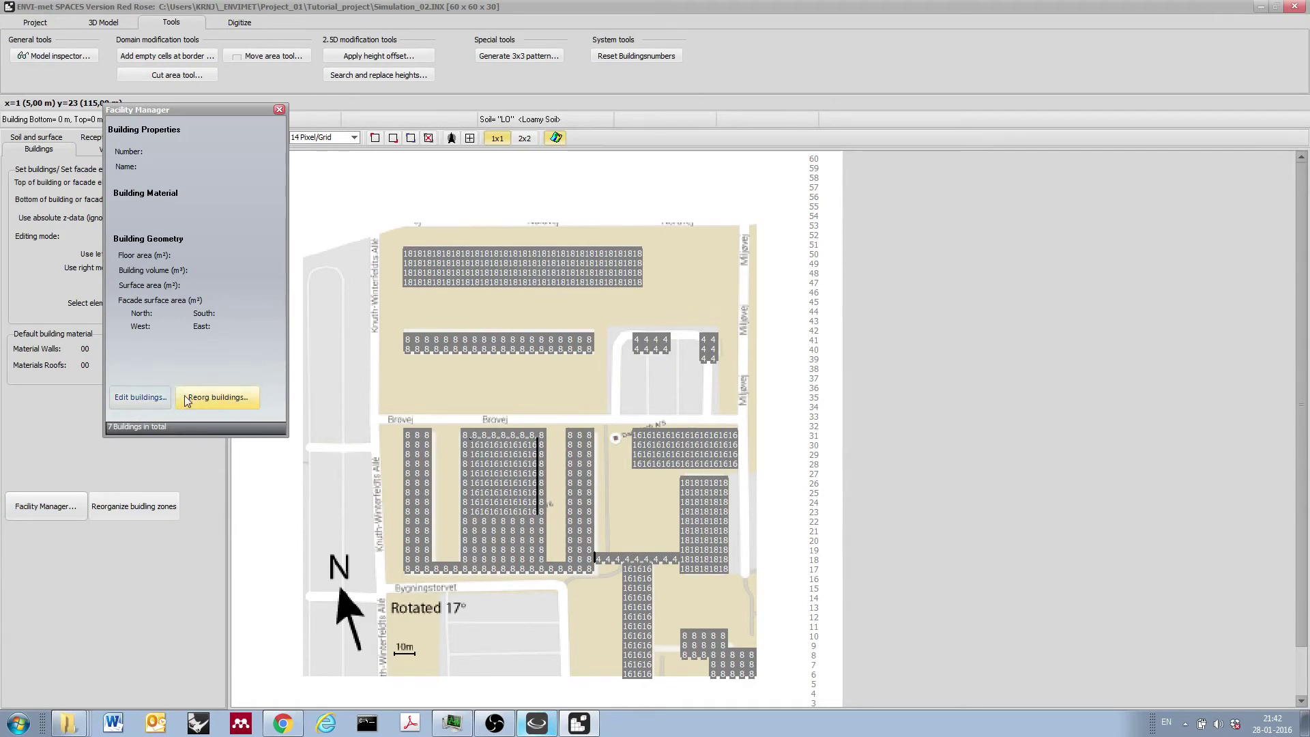
pyautogui.click(184, 399)
pyautogui.click(162, 399)
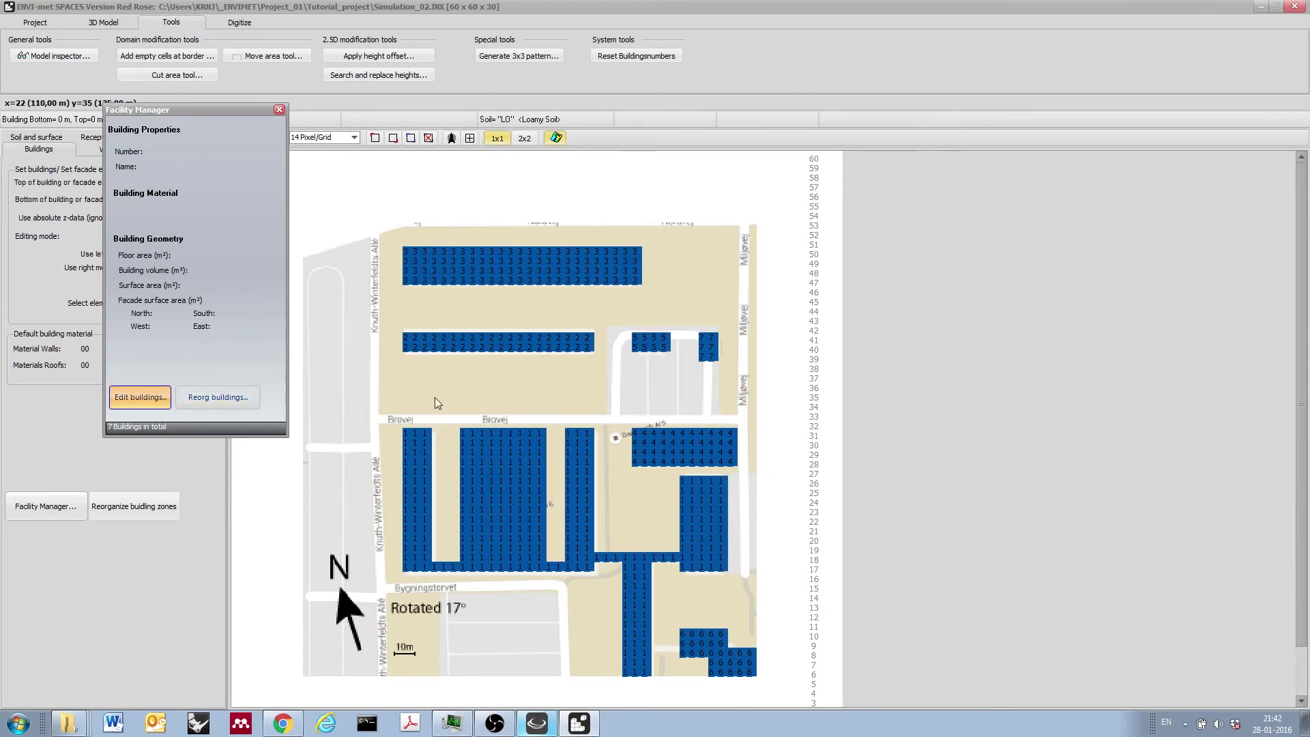
pyautogui.click(467, 477)
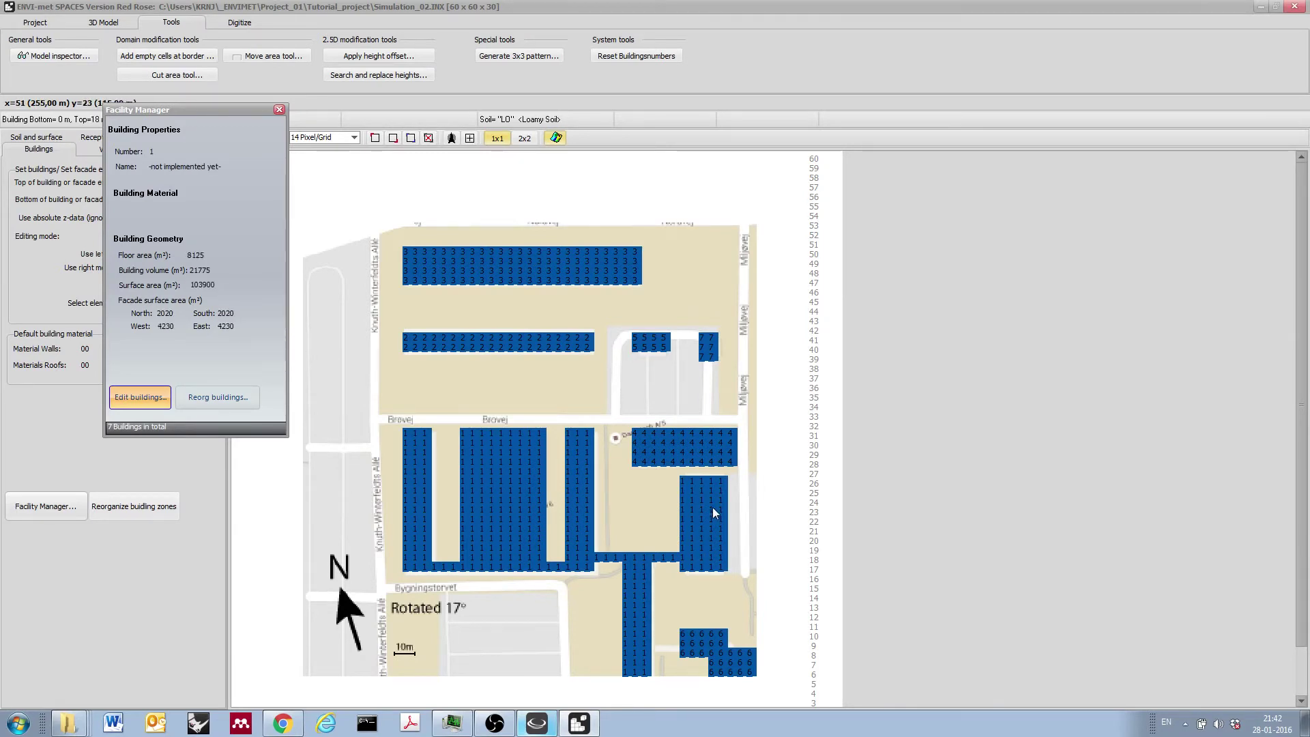
pyautogui.click(614, 598)
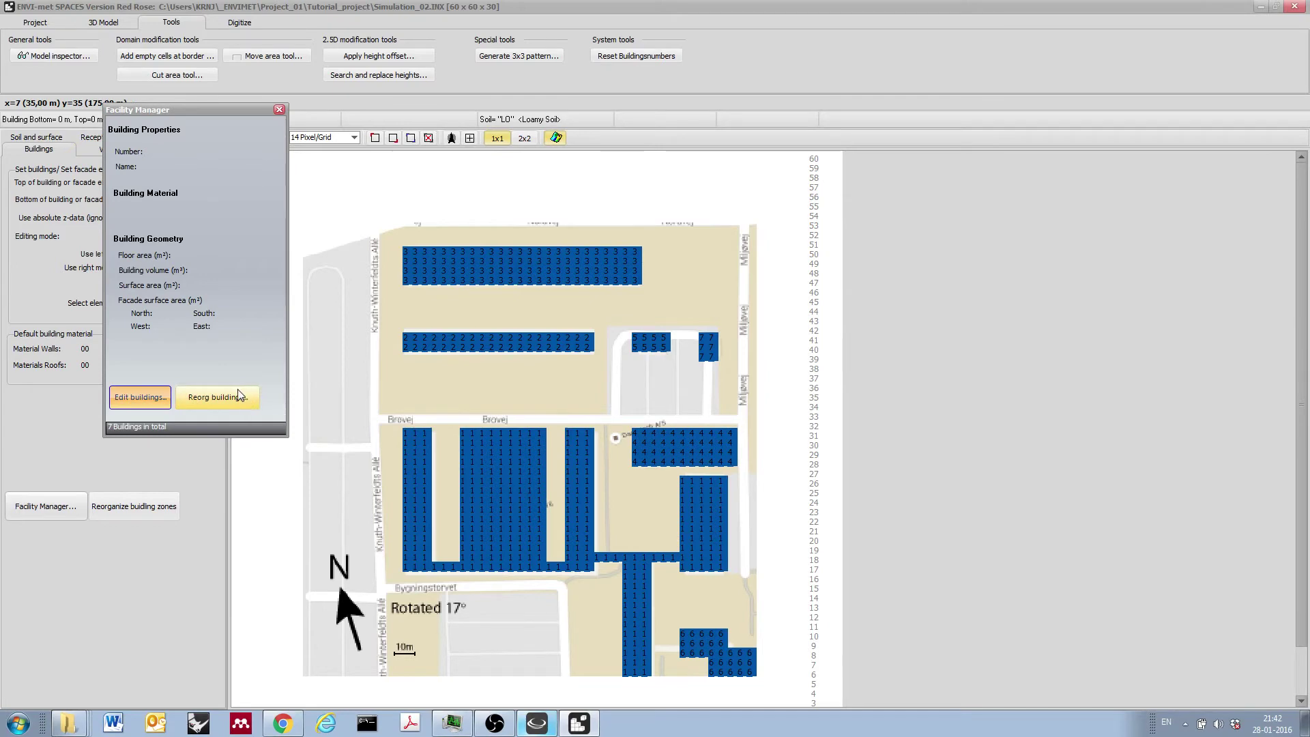
pyautogui.click(161, 398)
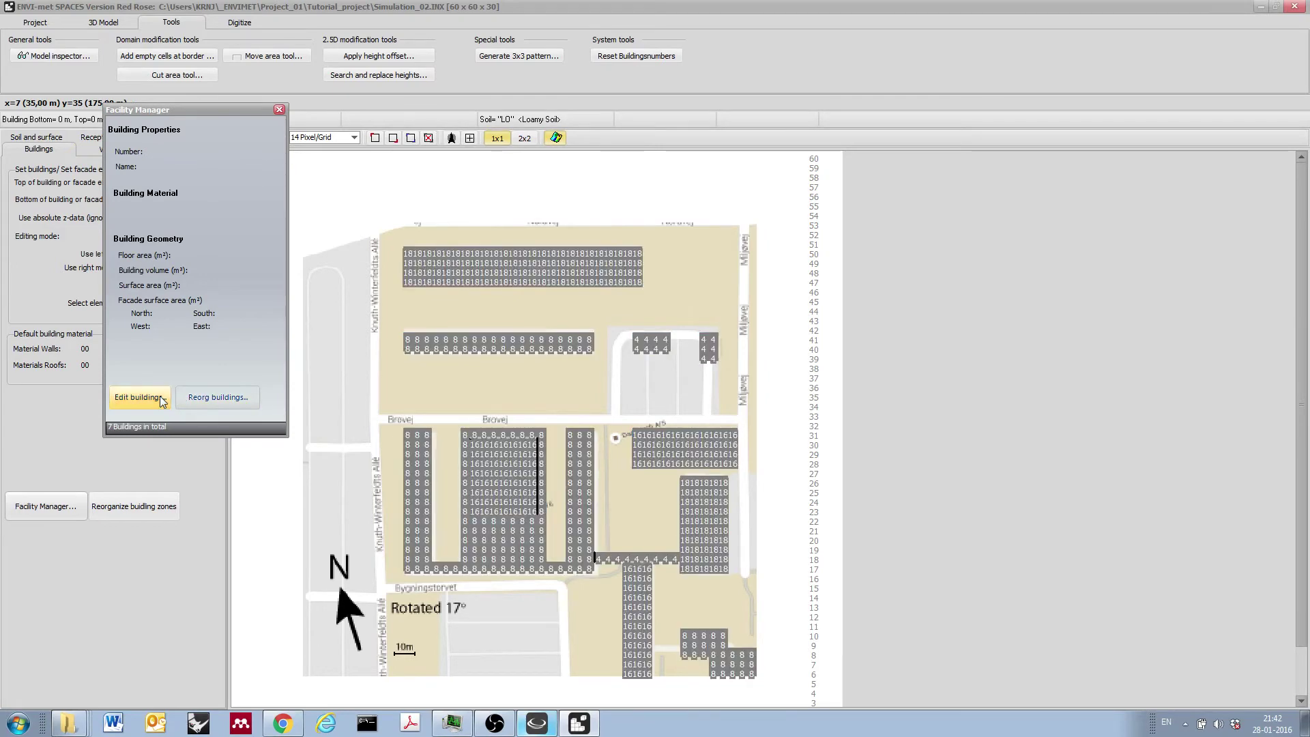
pyautogui.click(277, 112)
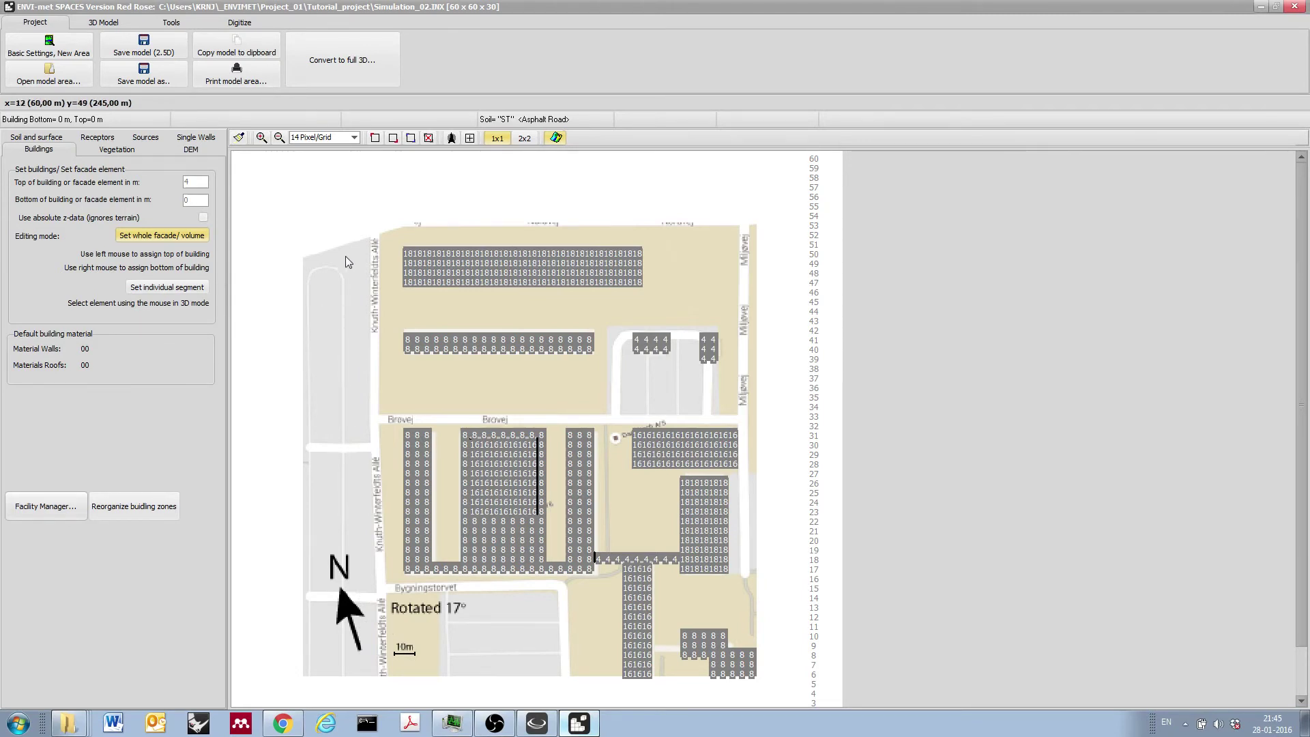
# - Zoom in to 30 Pixel/Grid and shift the map toward the northern buildings
pyautogui.click(262, 137)
pyautogui.click(262, 137)
pyautogui.click(261, 137)
pyautogui.click(262, 138)
pyautogui.click(261, 137)
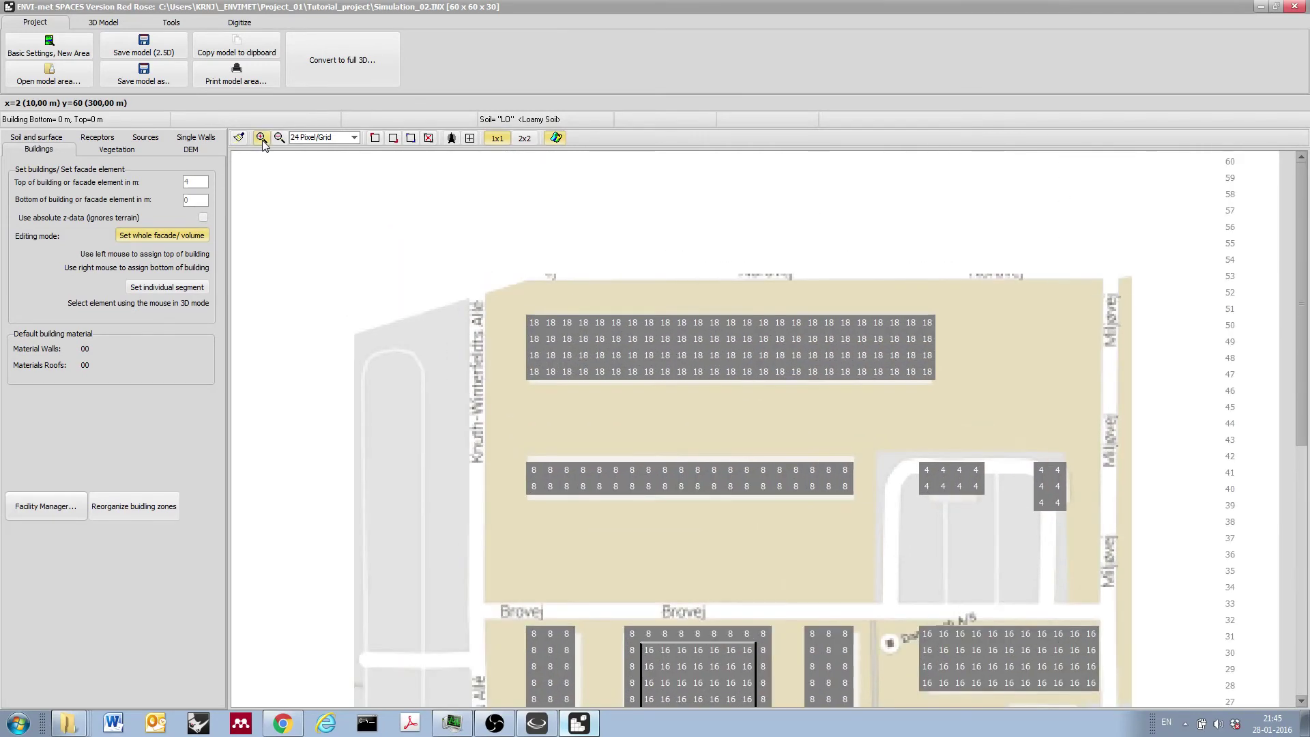
pyautogui.click(261, 137)
pyautogui.click(261, 137)
pyautogui.click(261, 137)
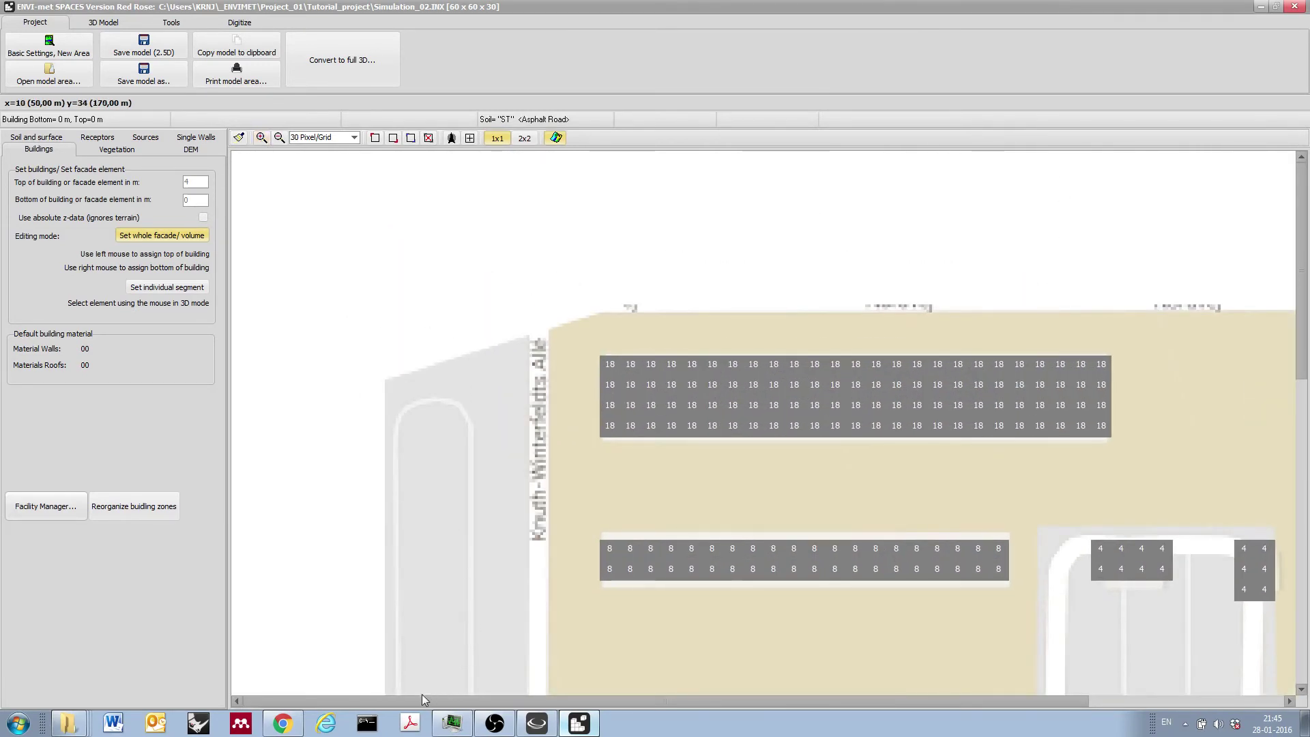
pyautogui.moveTo(410, 702); pyautogui.dragTo(508, 703)
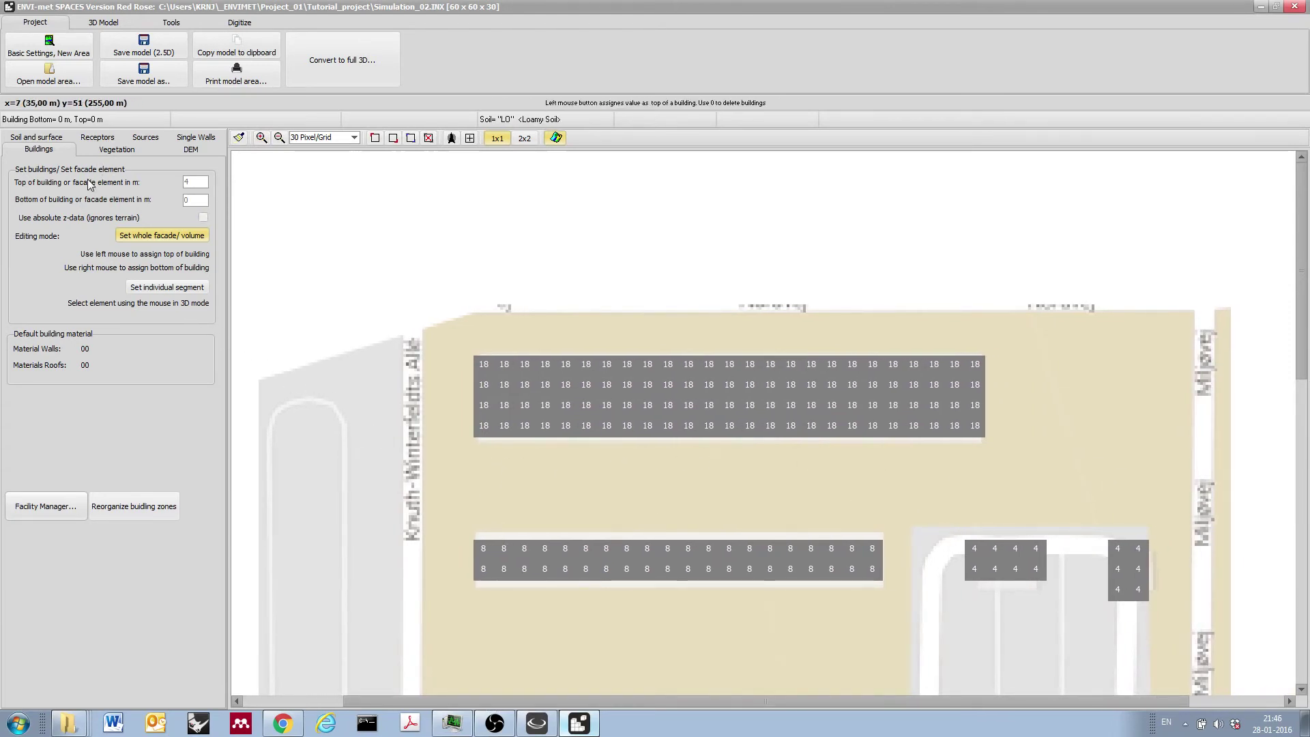
# - Choose Pine from the 3D Plants list on the Vegetation tab
pyautogui.click(100, 151)
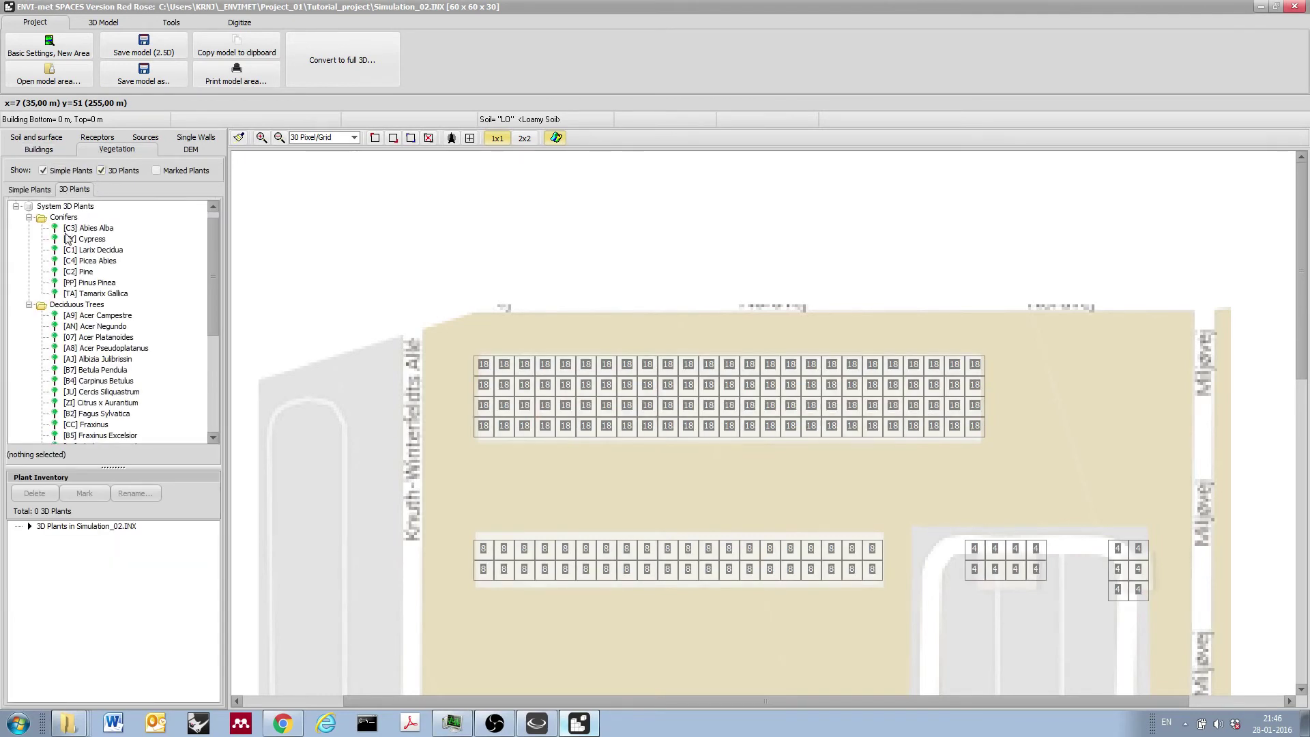
pyautogui.moveTo(213, 226)
pyautogui.mouseDown()
pyautogui.moveTo(211, 312)
pyautogui.moveTo(214, 241)
pyautogui.mouseUp()
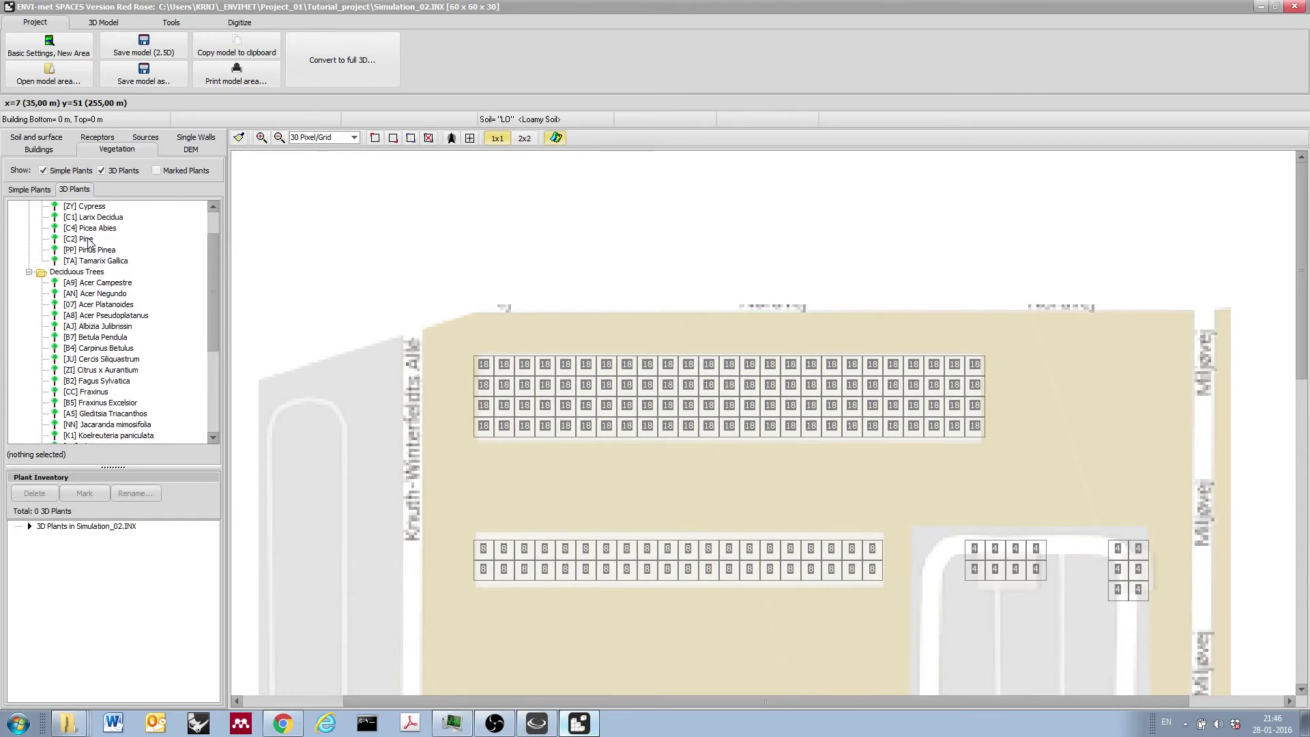
pyautogui.moveTo(88, 242); pyautogui.dragTo(14, 222)
# - Plant a row of 11 pines eastward along grid row 44
pyautogui.click(488, 485)
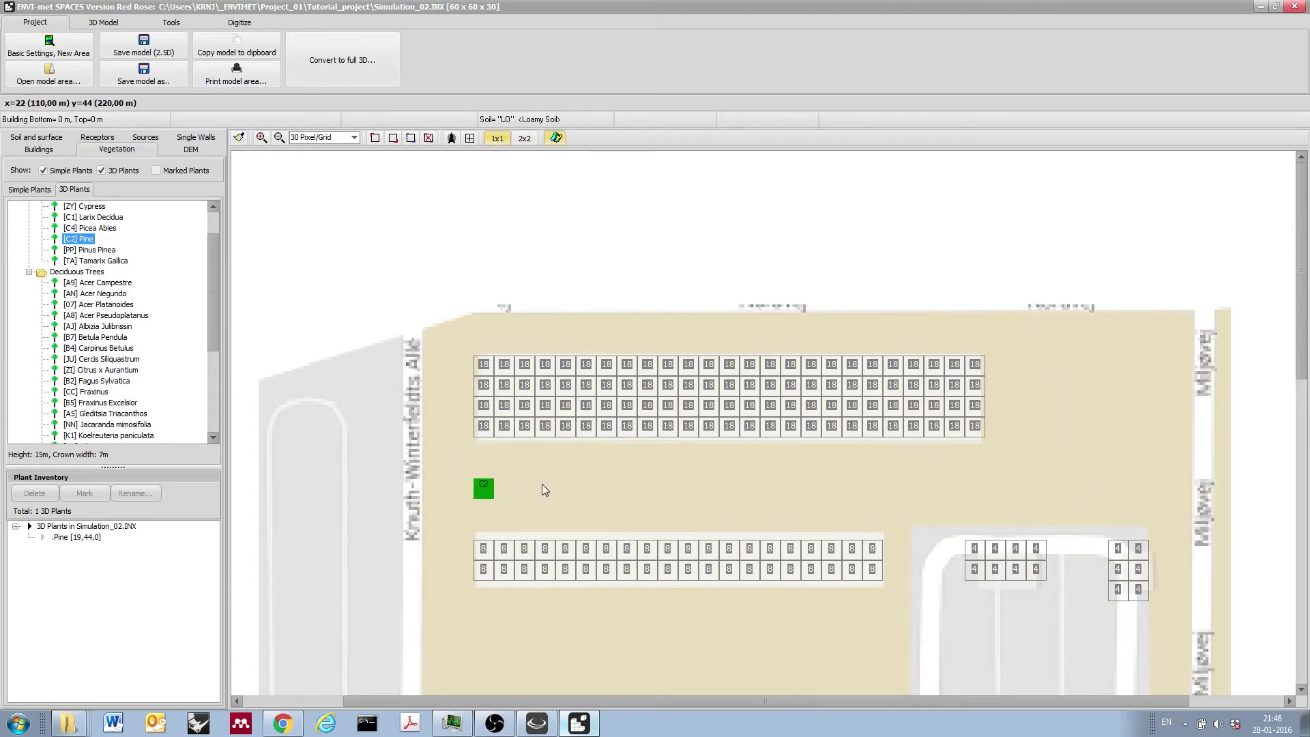
pyautogui.click(525, 486)
pyautogui.click(566, 488)
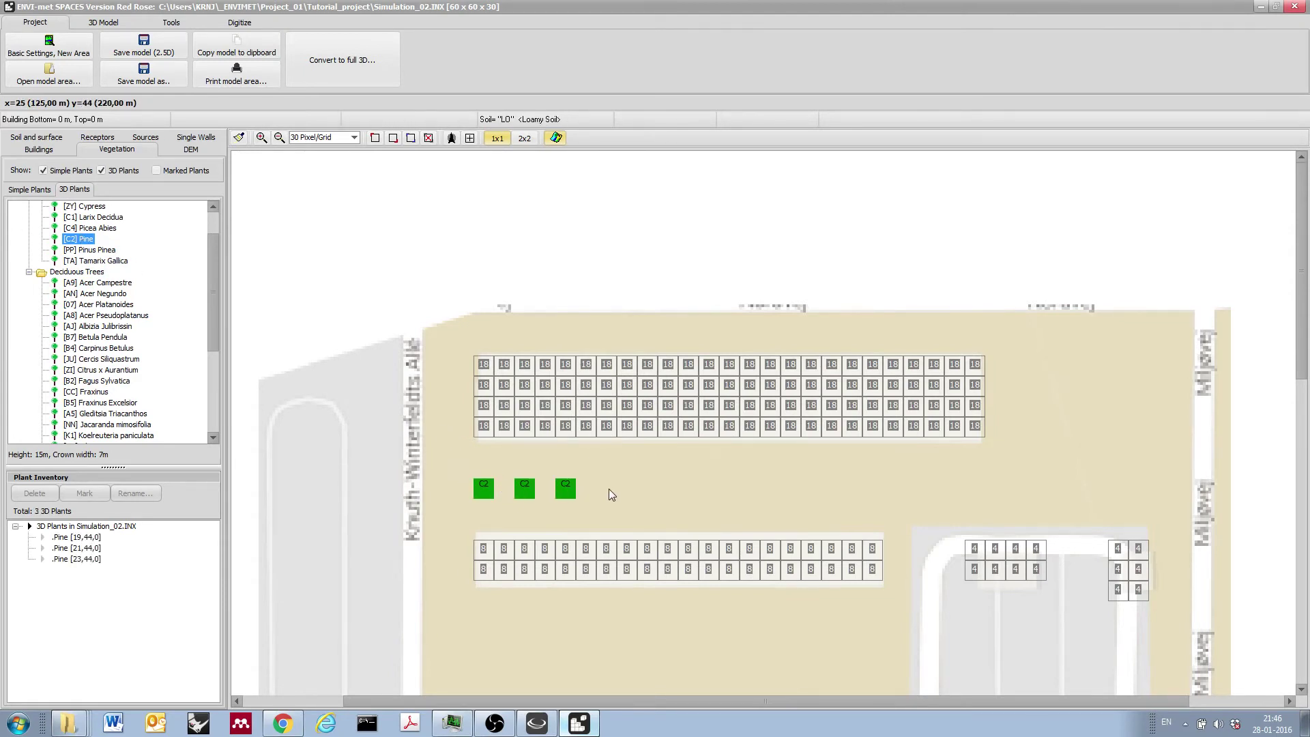
pyautogui.click(607, 487)
pyautogui.click(647, 486)
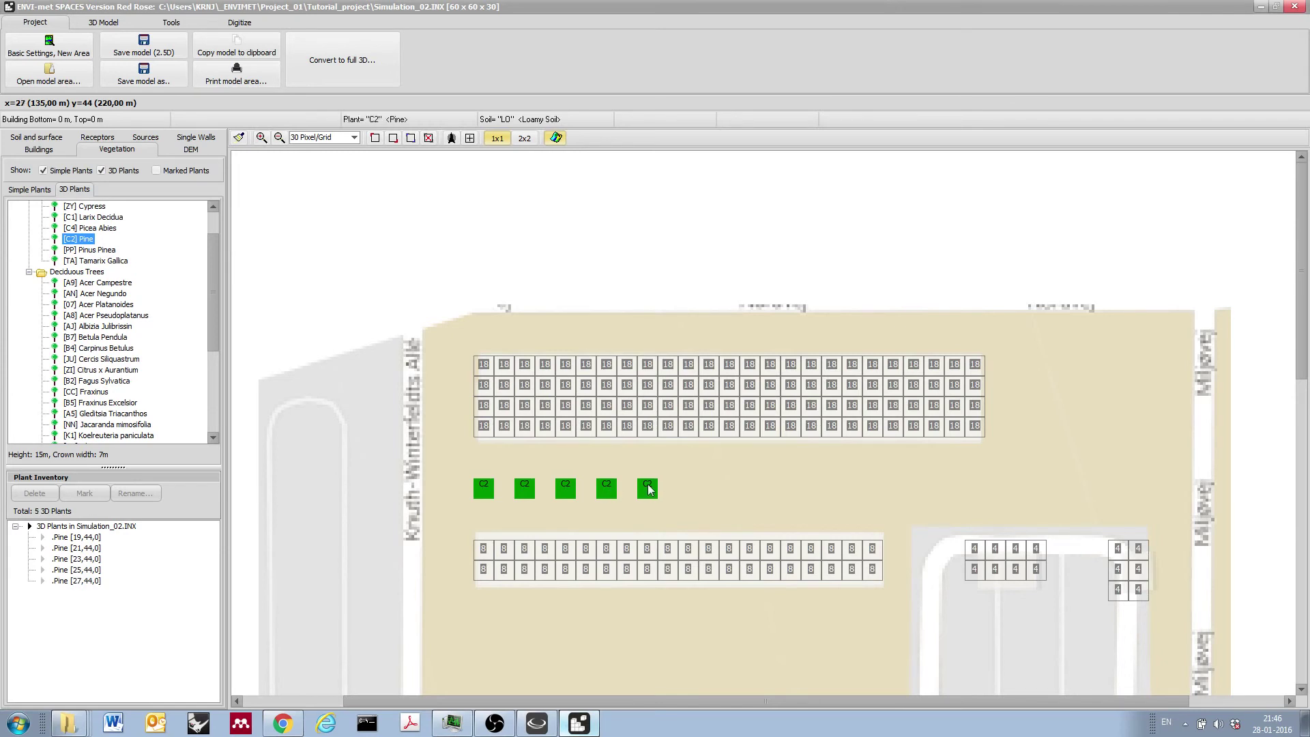
pyautogui.click(689, 486)
pyautogui.click(770, 487)
pyautogui.click(811, 487)
pyautogui.click(852, 488)
pyautogui.click(893, 488)
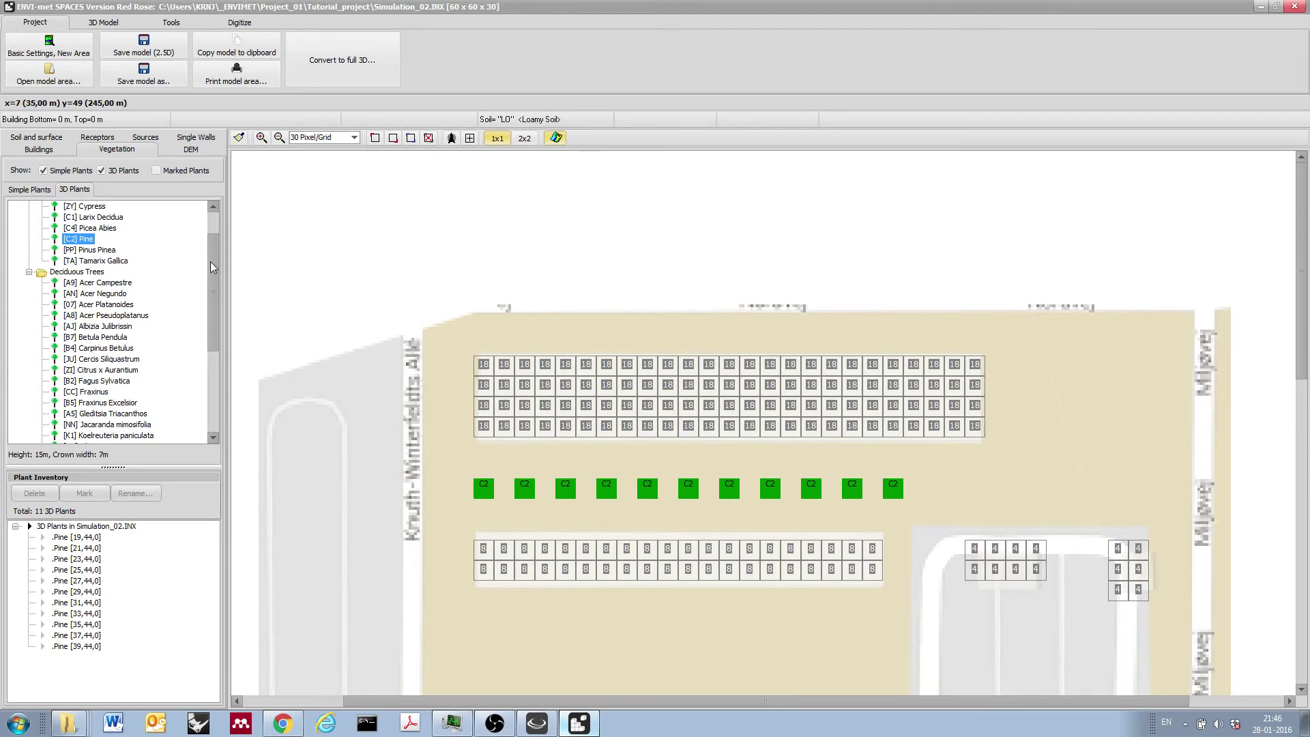
pyautogui.moveTo(210, 263)
pyautogui.mouseDown()
pyautogui.moveTo(215, 346)
pyautogui.moveTo(213, 252)
pyautogui.mouseUp()
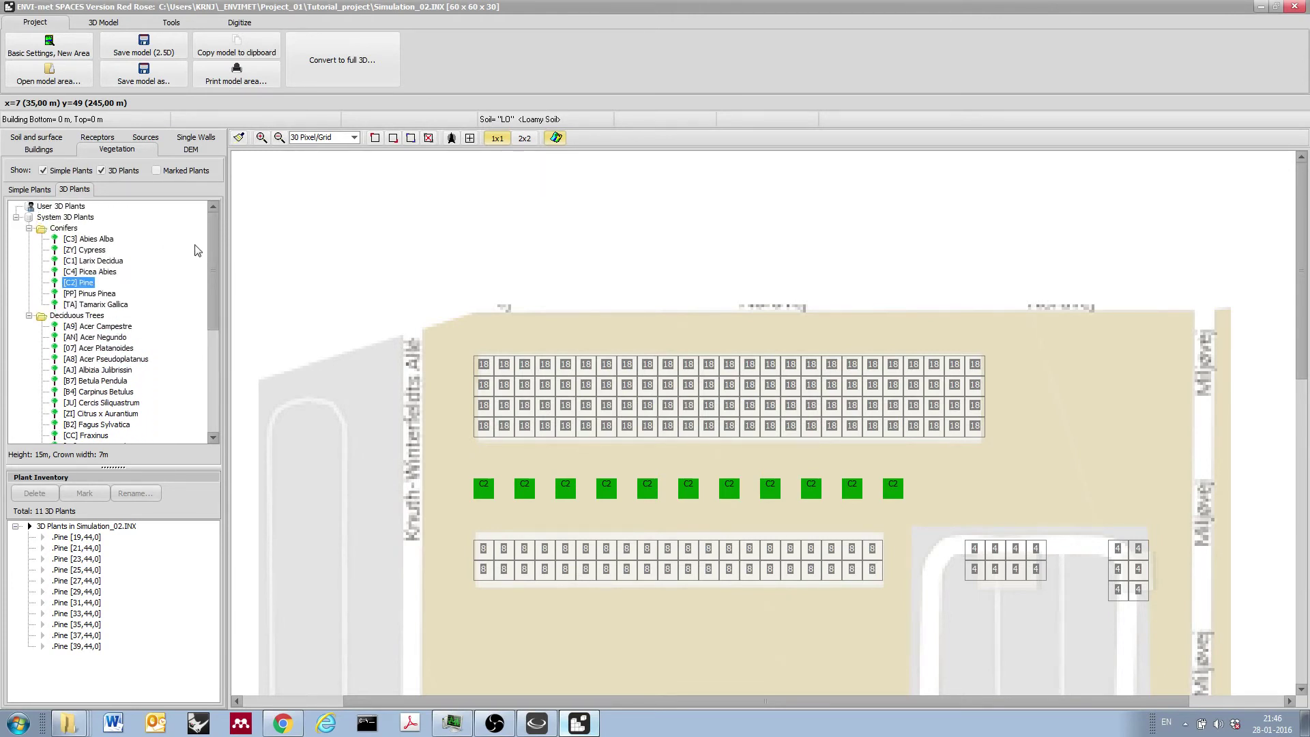
pyautogui.moveTo(211, 236)
pyautogui.mouseDown()
pyautogui.moveTo(216, 269)
pyautogui.moveTo(217, 237)
pyautogui.mouseUp()
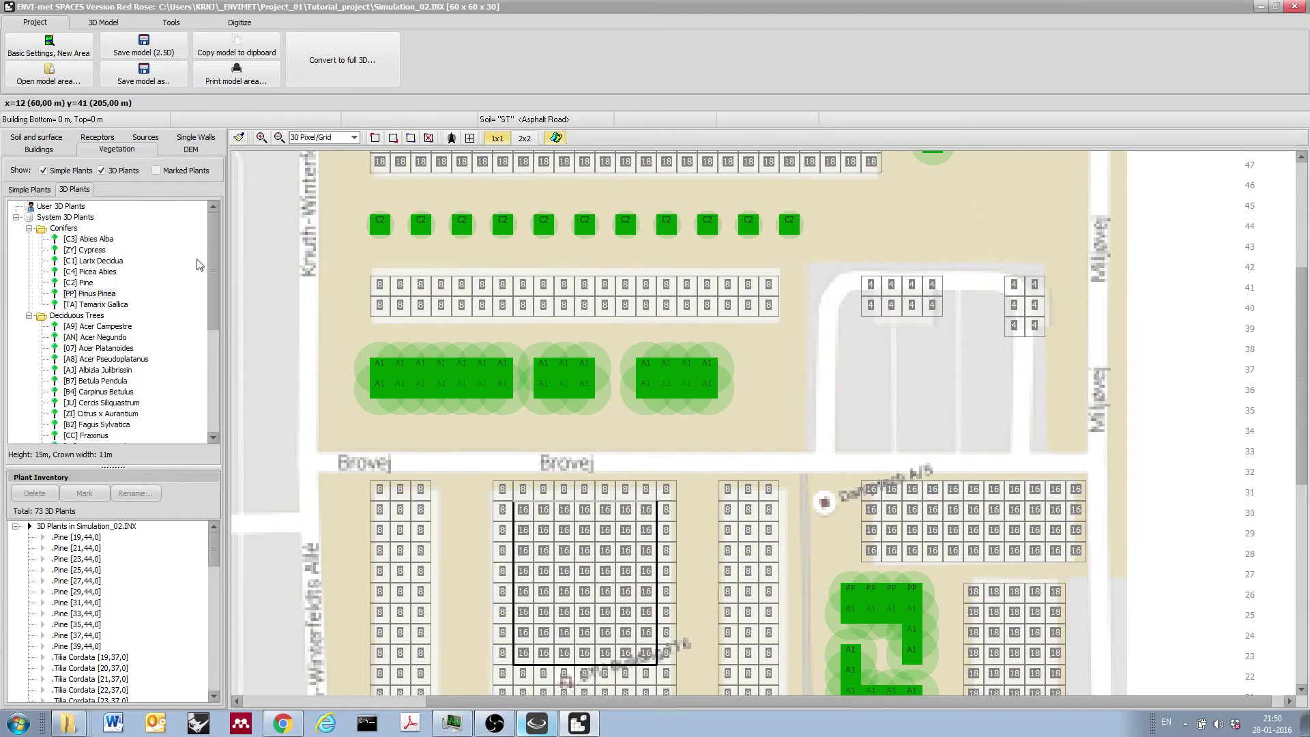
# - Review the Receptors, Sources, DEM and Single Walls settings, dismissing the 3D-model notice
pyautogui.click(94, 140)
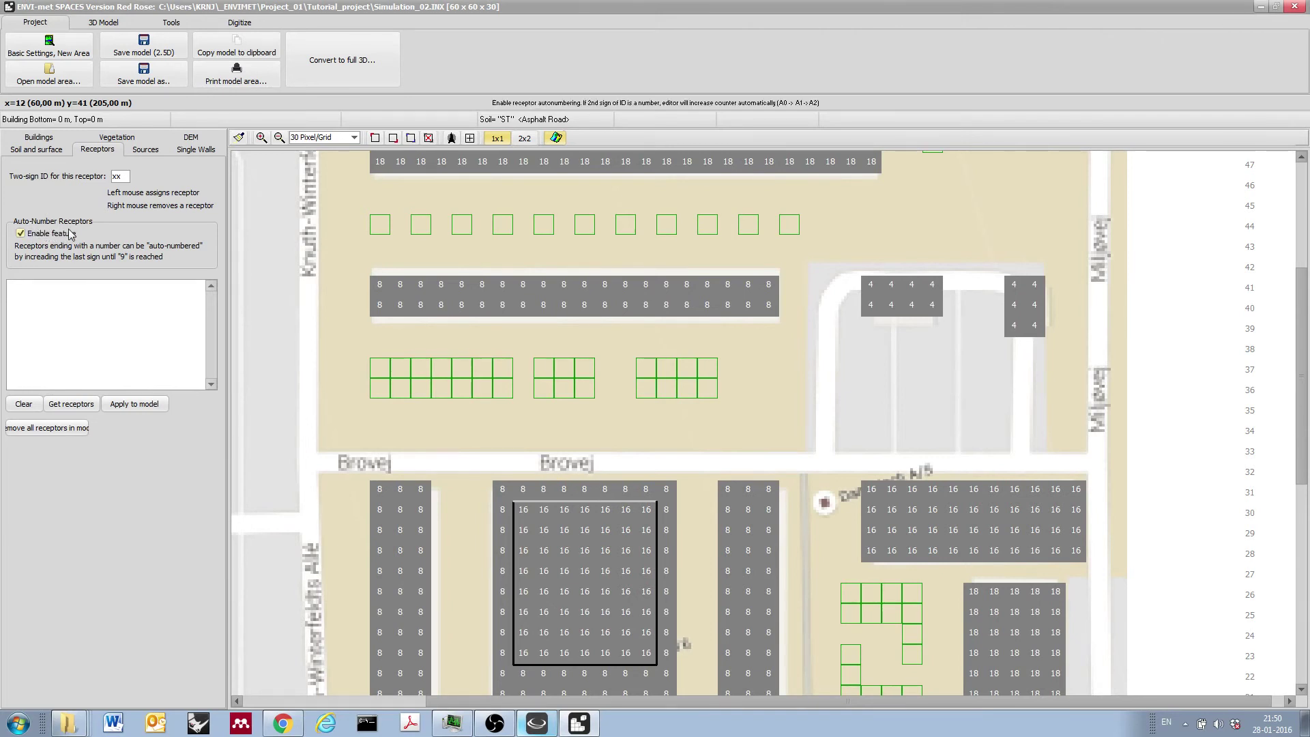
pyautogui.click(142, 151)
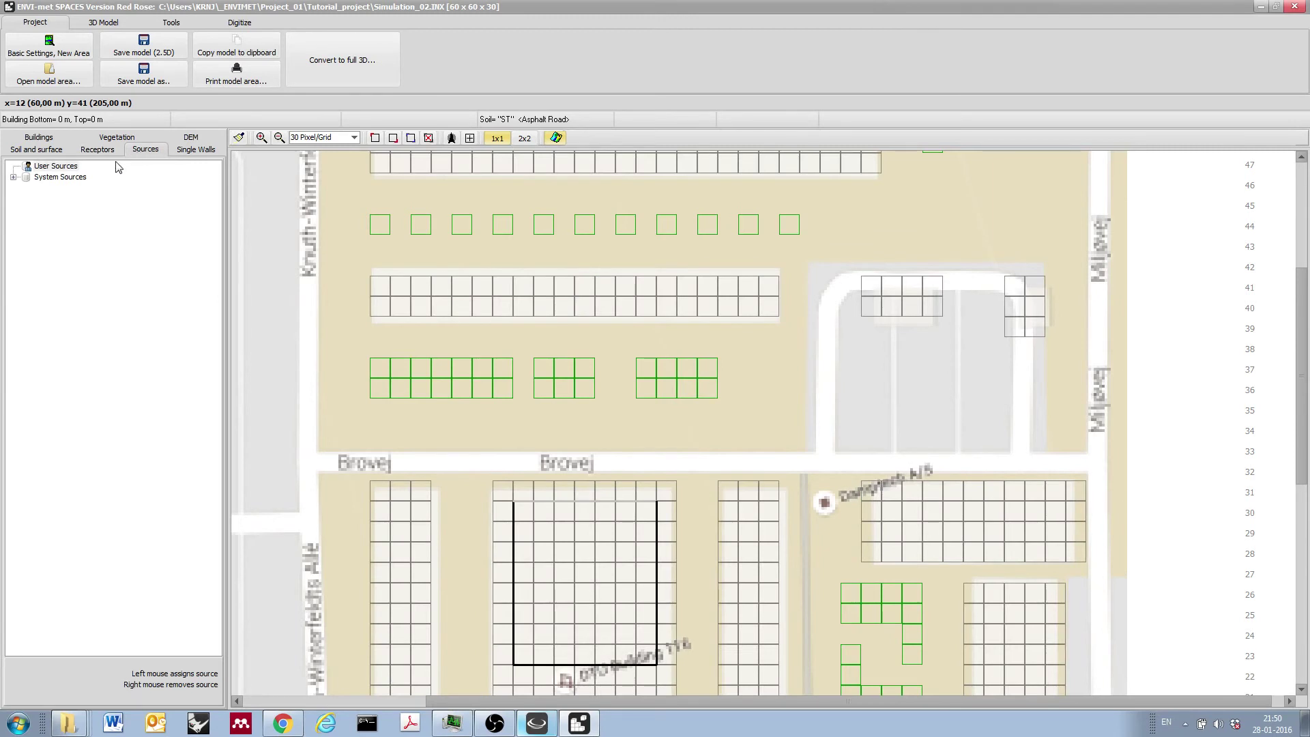
pyautogui.click(13, 177)
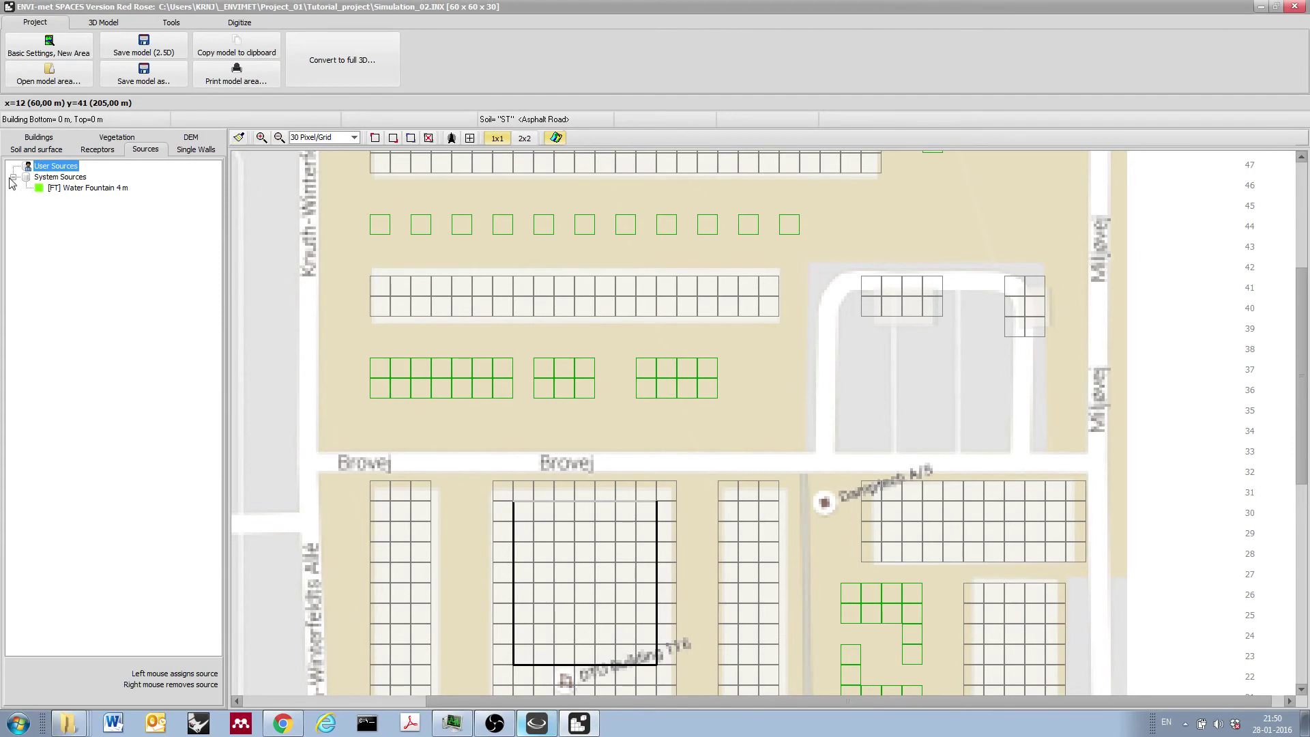
pyautogui.click(13, 178)
pyautogui.click(187, 136)
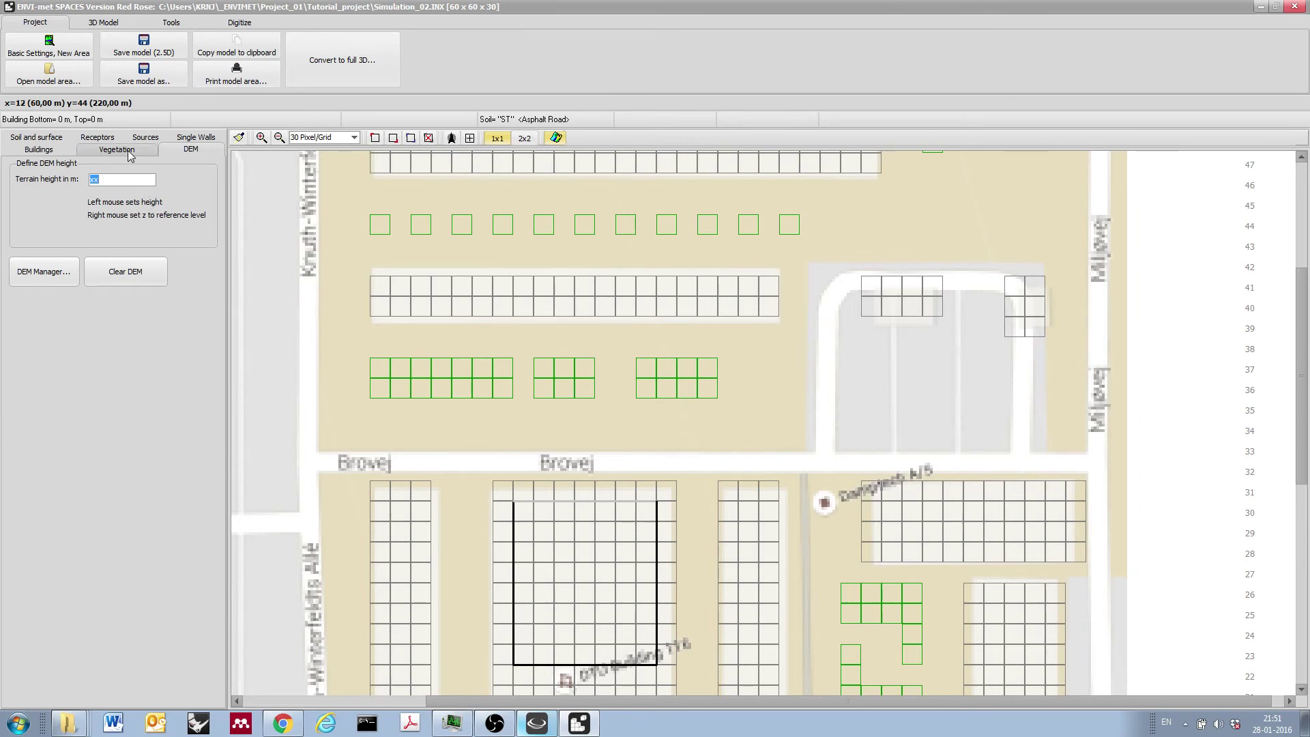
pyautogui.click(176, 140)
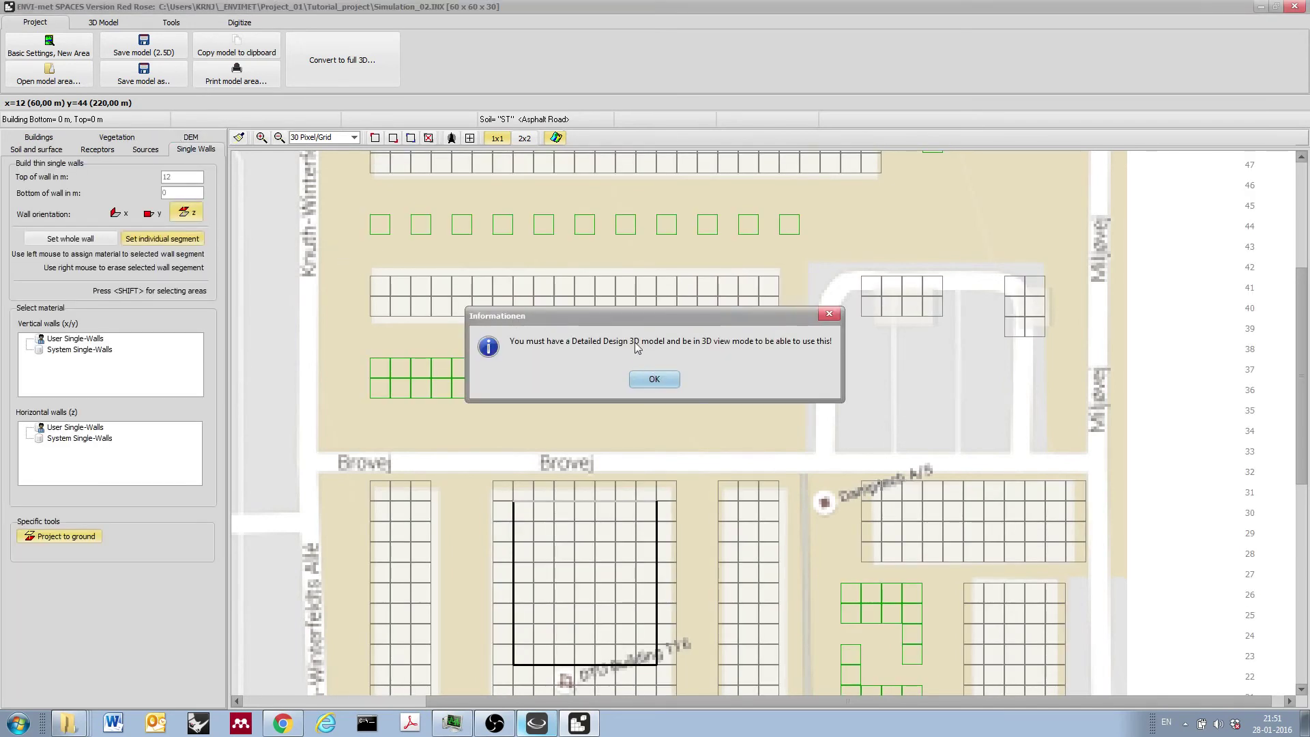
pyautogui.click(653, 379)
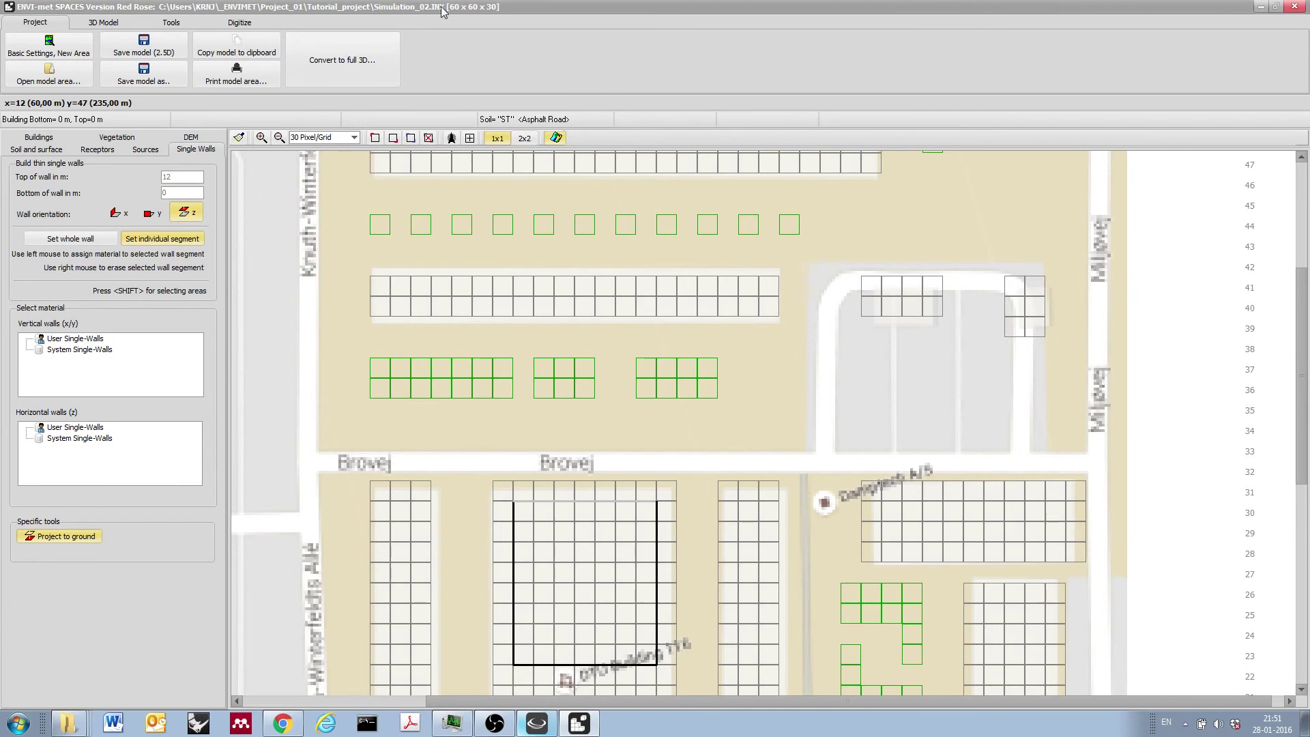
# - Save the model as 2.5D, then convert it to full 3D, answering Ja to the warning
pyautogui.click(166, 46)
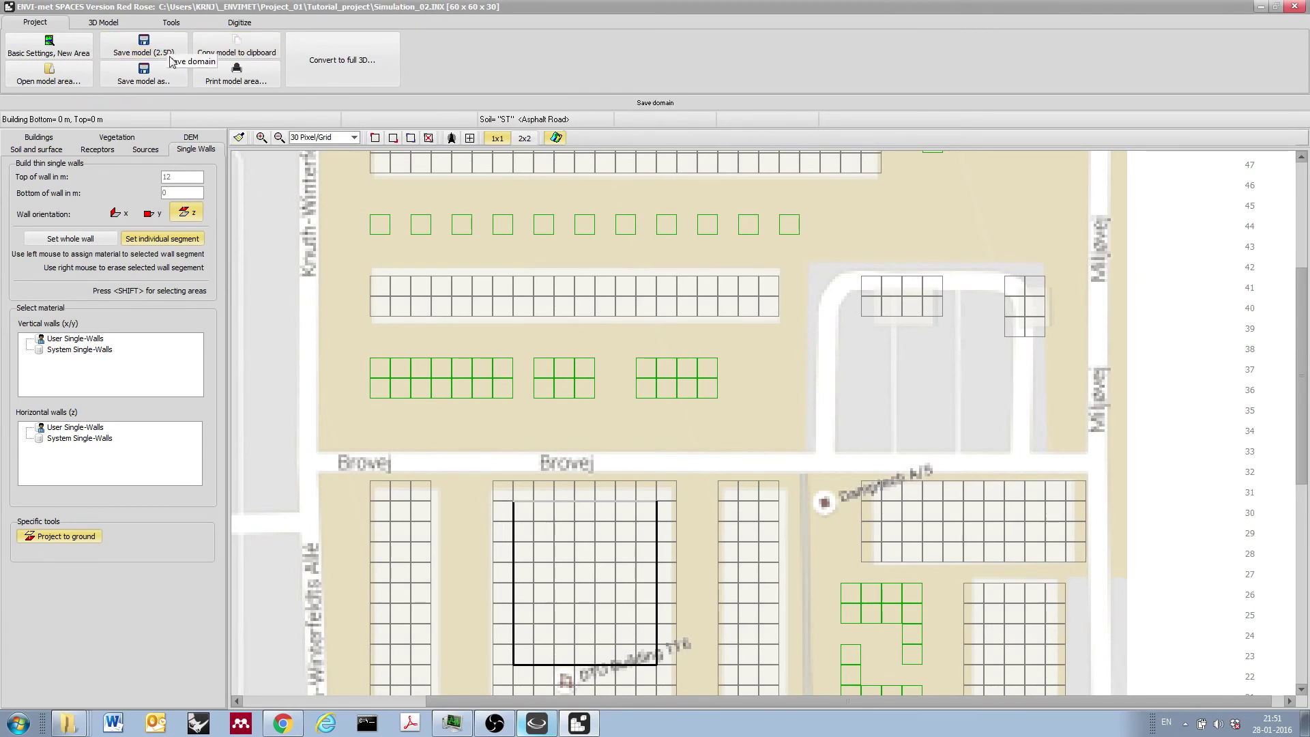
pyautogui.click(335, 71)
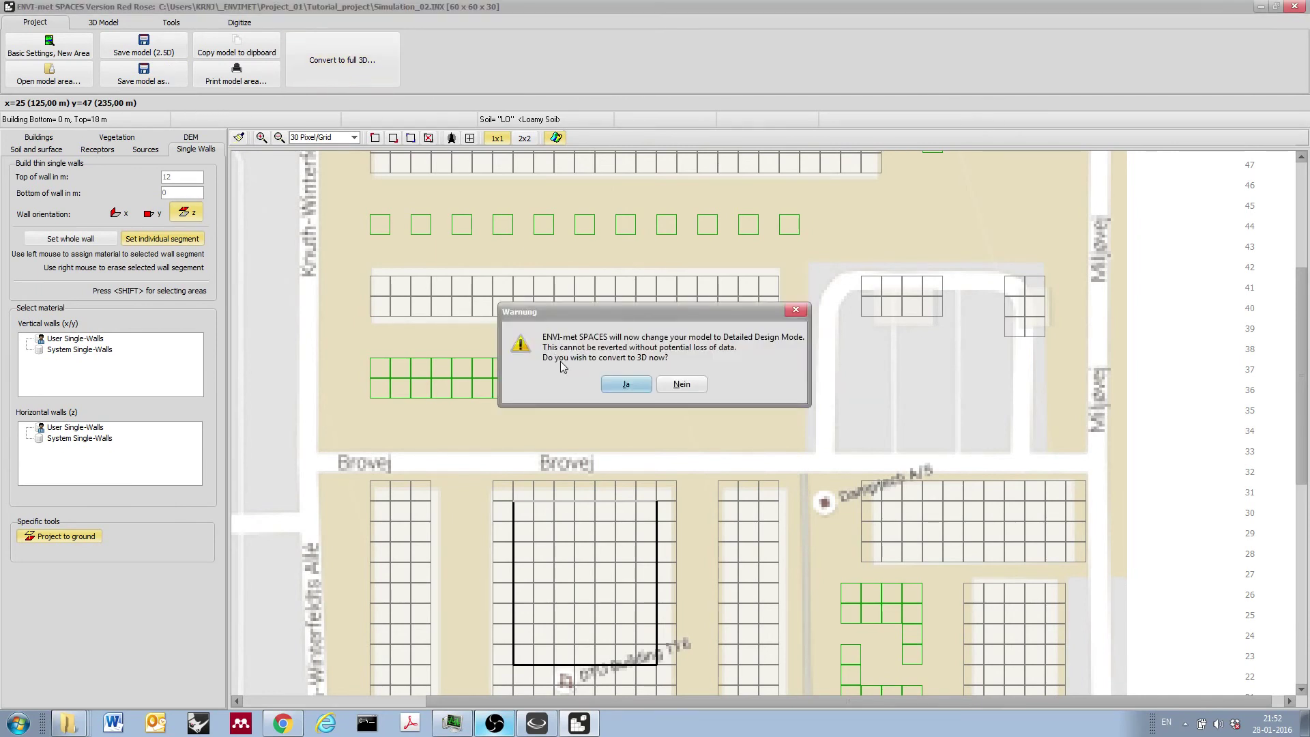
pyautogui.click(625, 384)
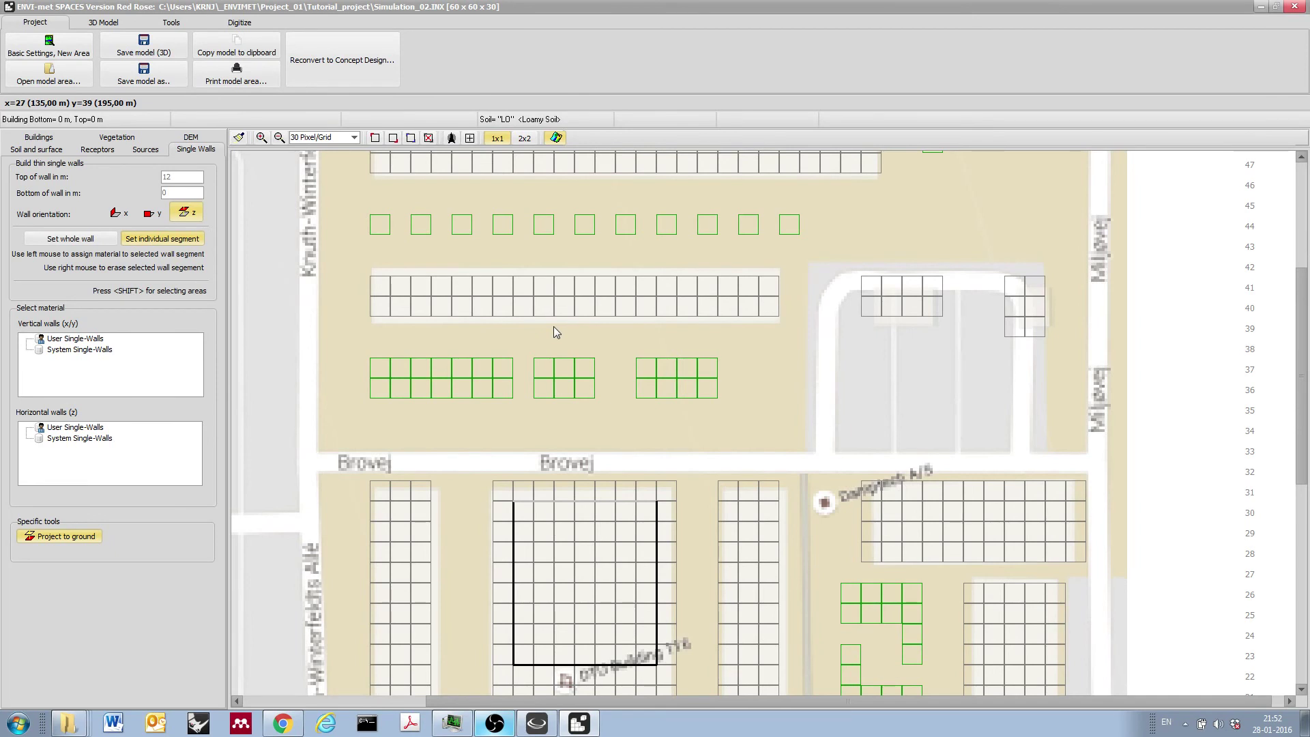
# - Open the 3D view from the 3D Model tab, zoom out, and show the vegetation settings
pyautogui.click(105, 23)
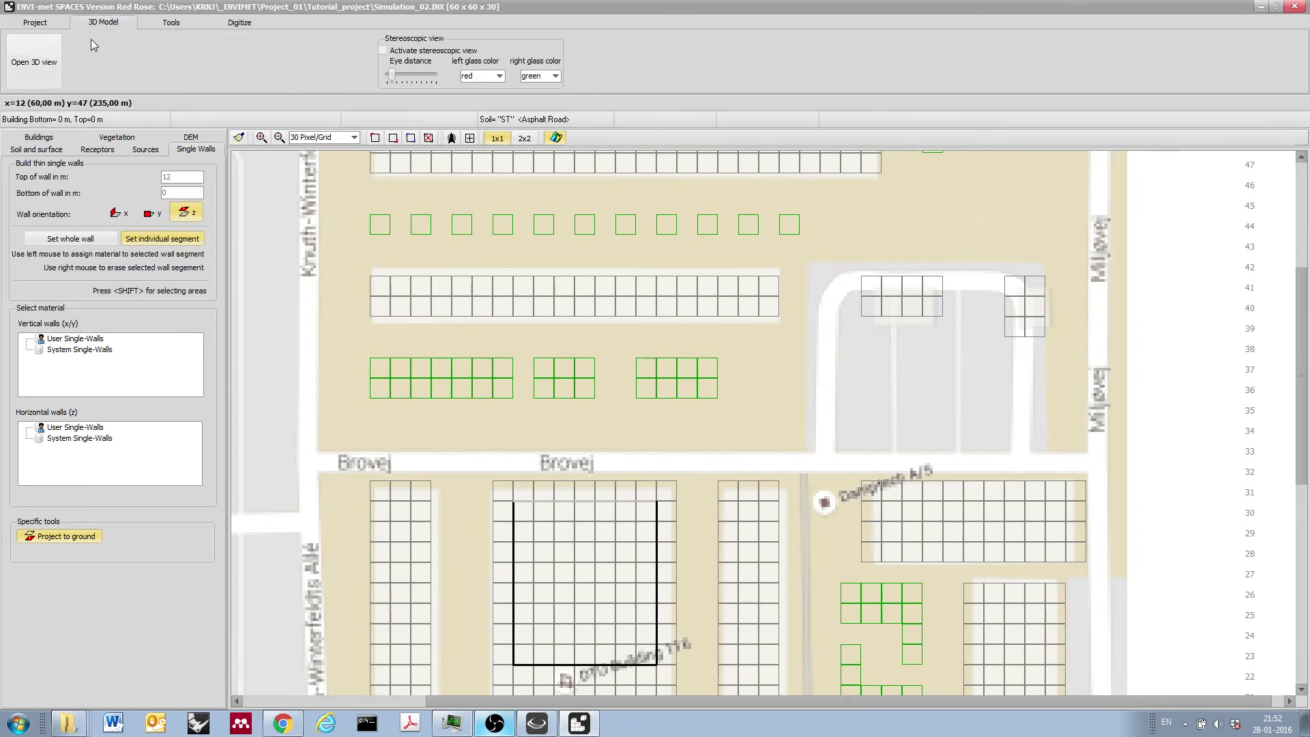
pyautogui.click(54, 67)
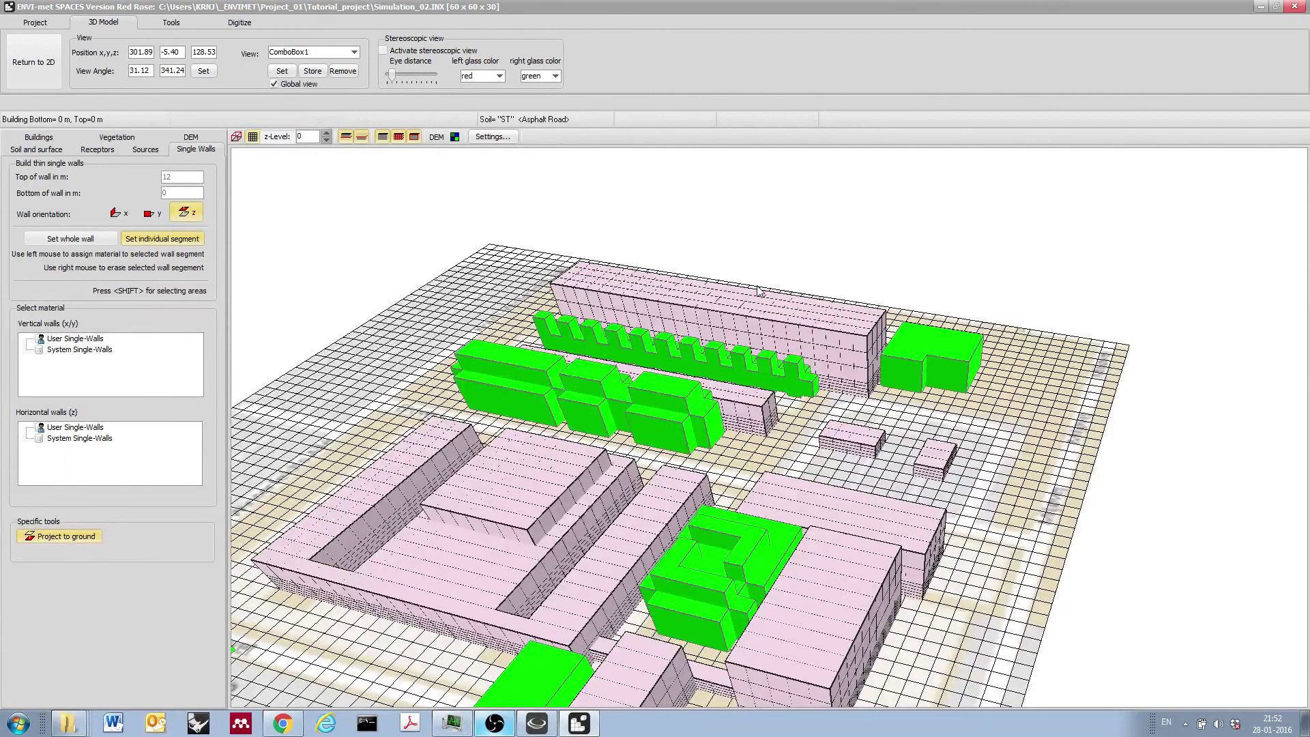
pyautogui.scroll(-2, 757, 292)
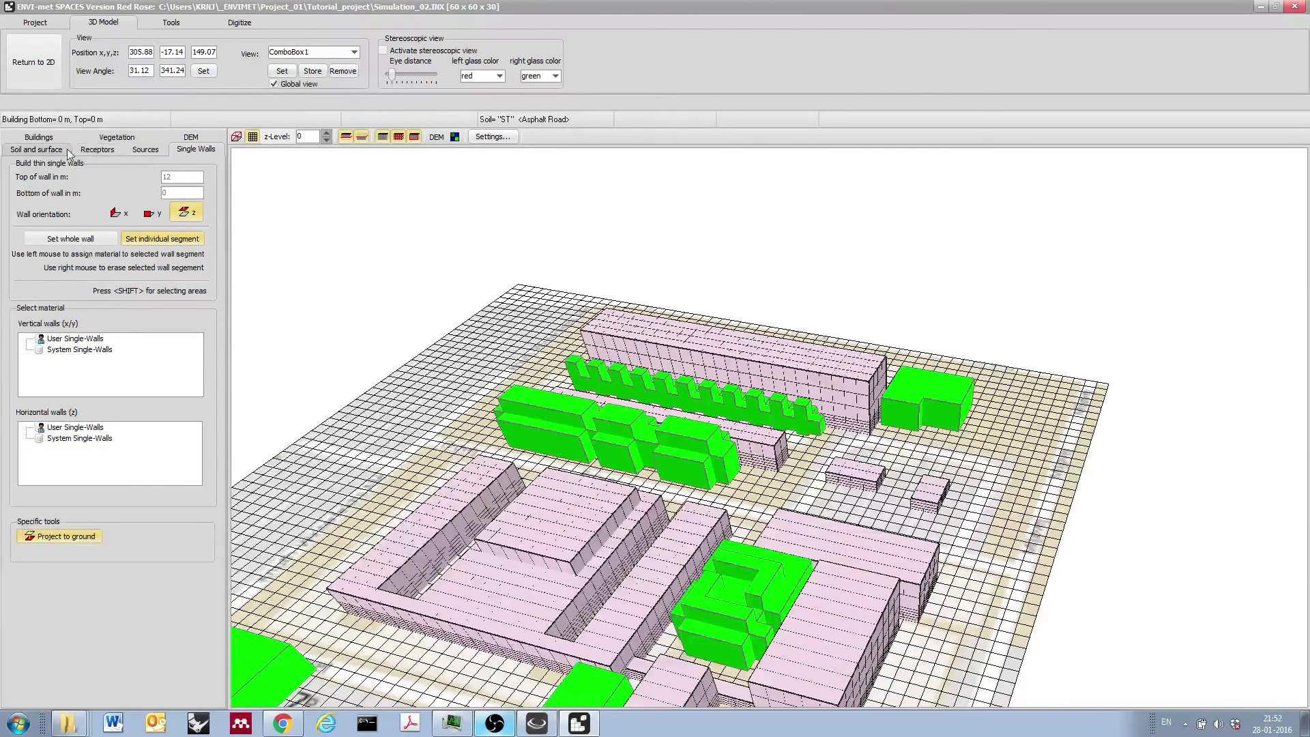
pyautogui.click(113, 138)
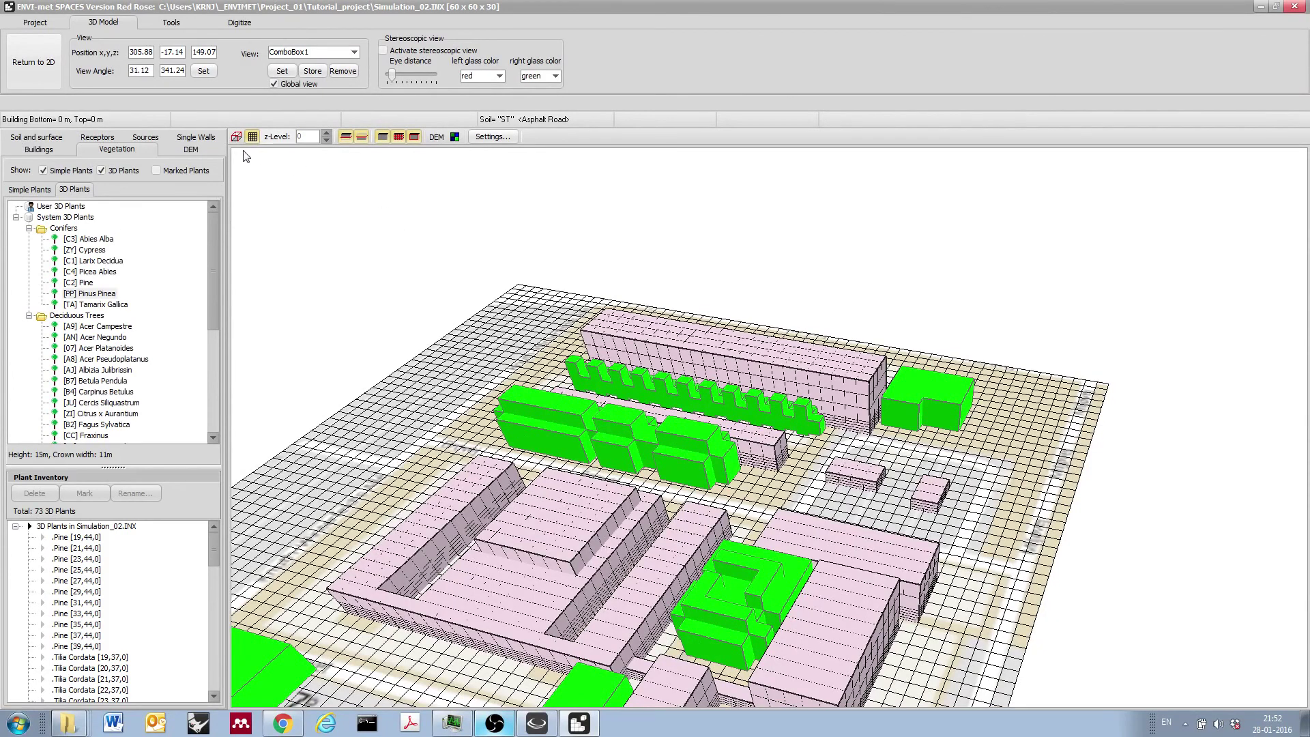
# - Set the Buildings tab to individual segment editing with [B2] Brick wall (burned)
pyautogui.click(53, 150)
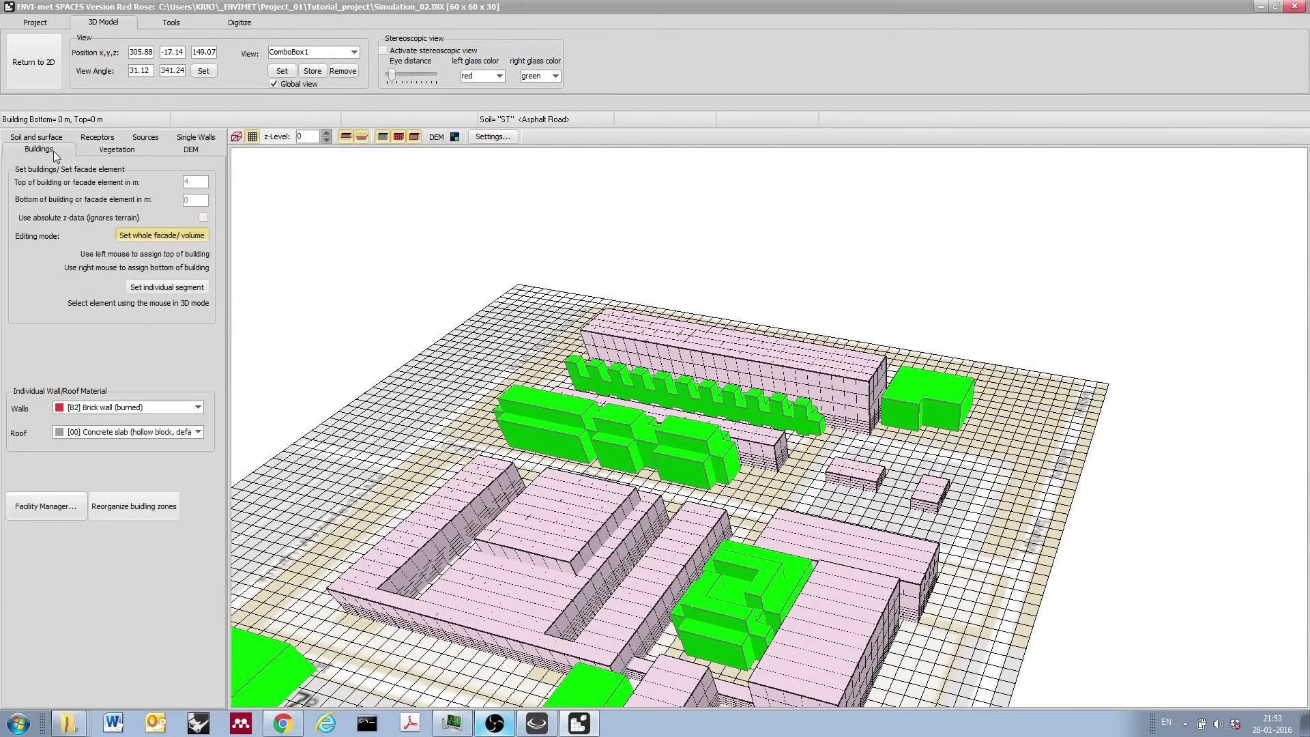
pyautogui.click(137, 287)
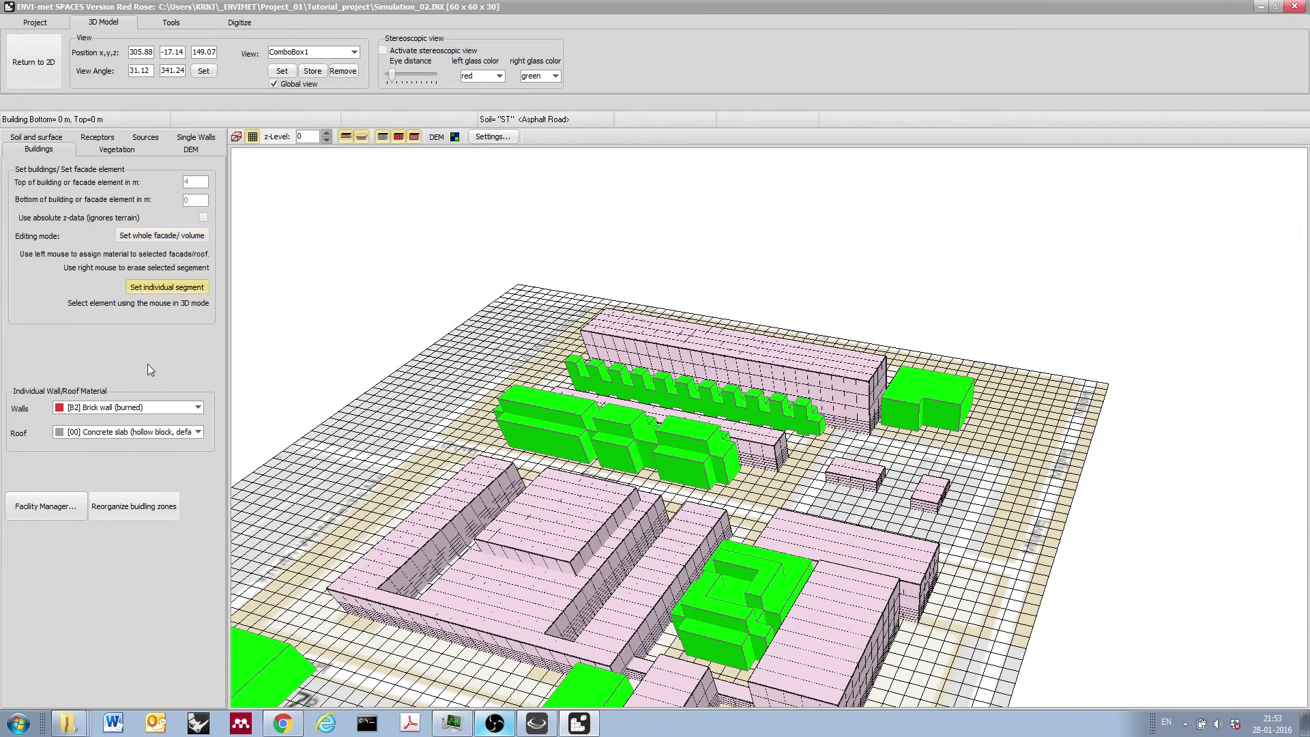
pyautogui.click(164, 407)
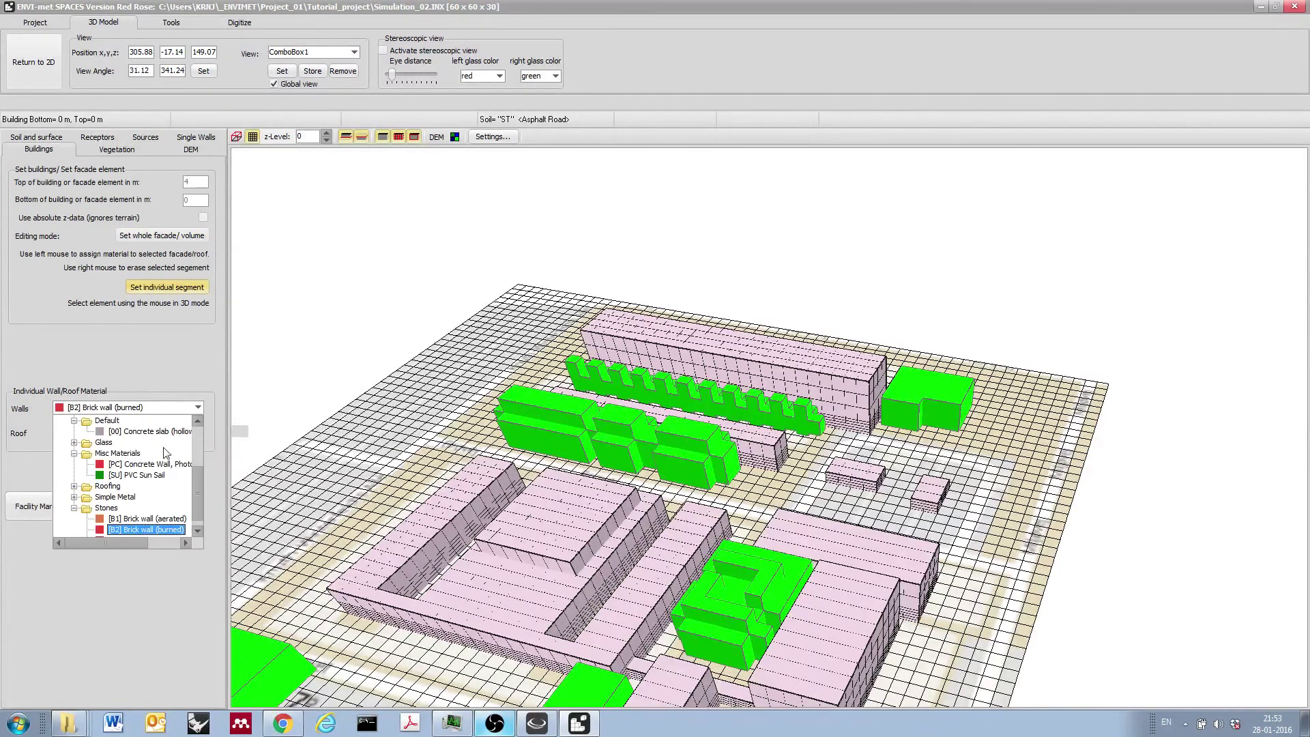
pyautogui.scroll(-1, 195, 519)
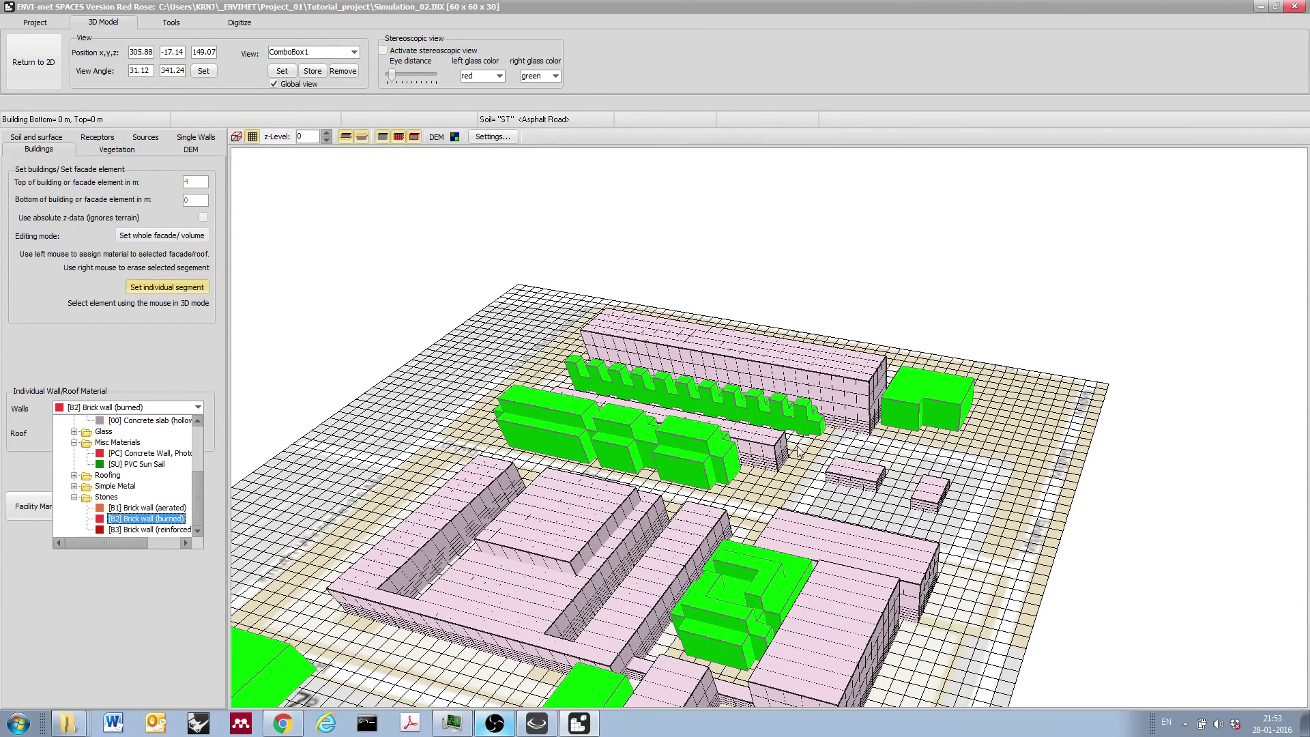
pyautogui.click(584, 339)
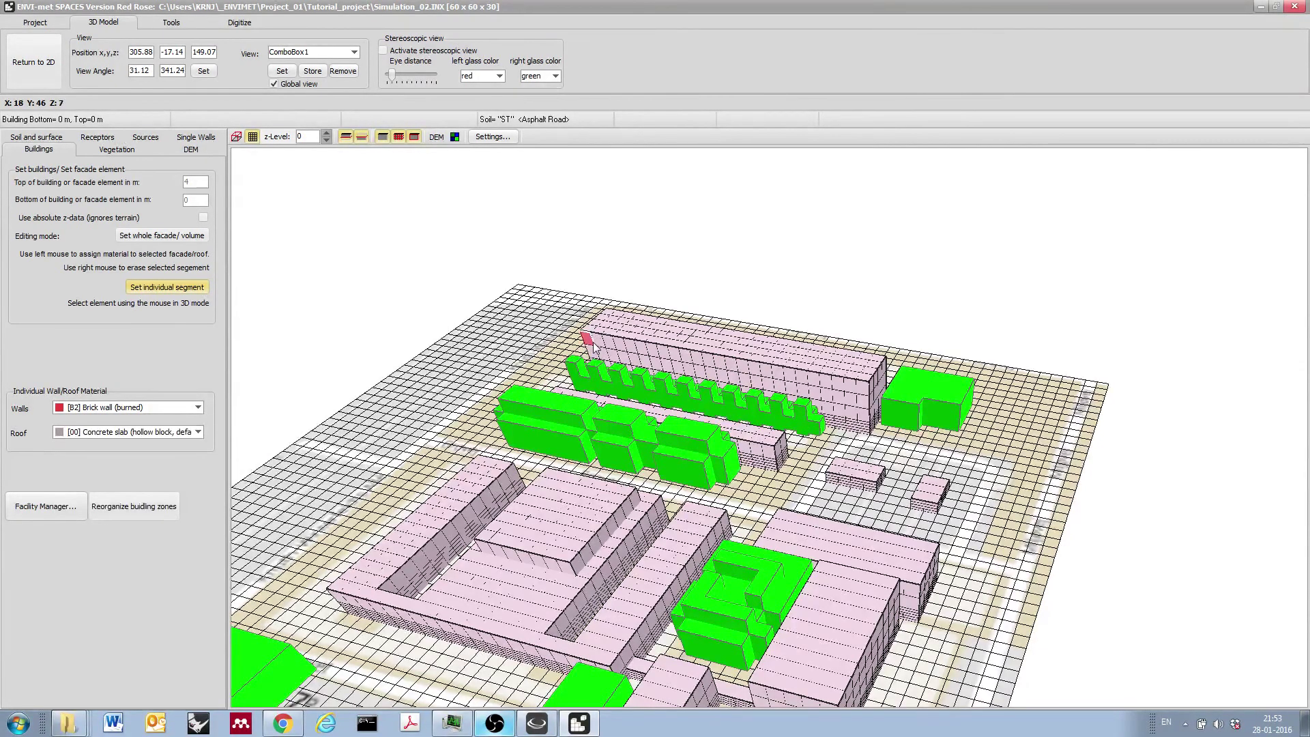
# - Paint the building's corner segments and first stretch of front wall with burned brick
pyautogui.click(593, 341)
pyautogui.click(600, 346)
pyautogui.click(606, 348)
pyautogui.click(594, 352)
pyautogui.click(599, 351)
pyautogui.click(606, 354)
pyautogui.click(613, 361)
pyautogui.click(618, 351)
pyautogui.click(625, 352)
pyautogui.click(632, 354)
pyautogui.click(636, 356)
pyautogui.click(642, 359)
pyautogui.click(655, 363)
pyautogui.click(667, 367)
pyautogui.click(670, 366)
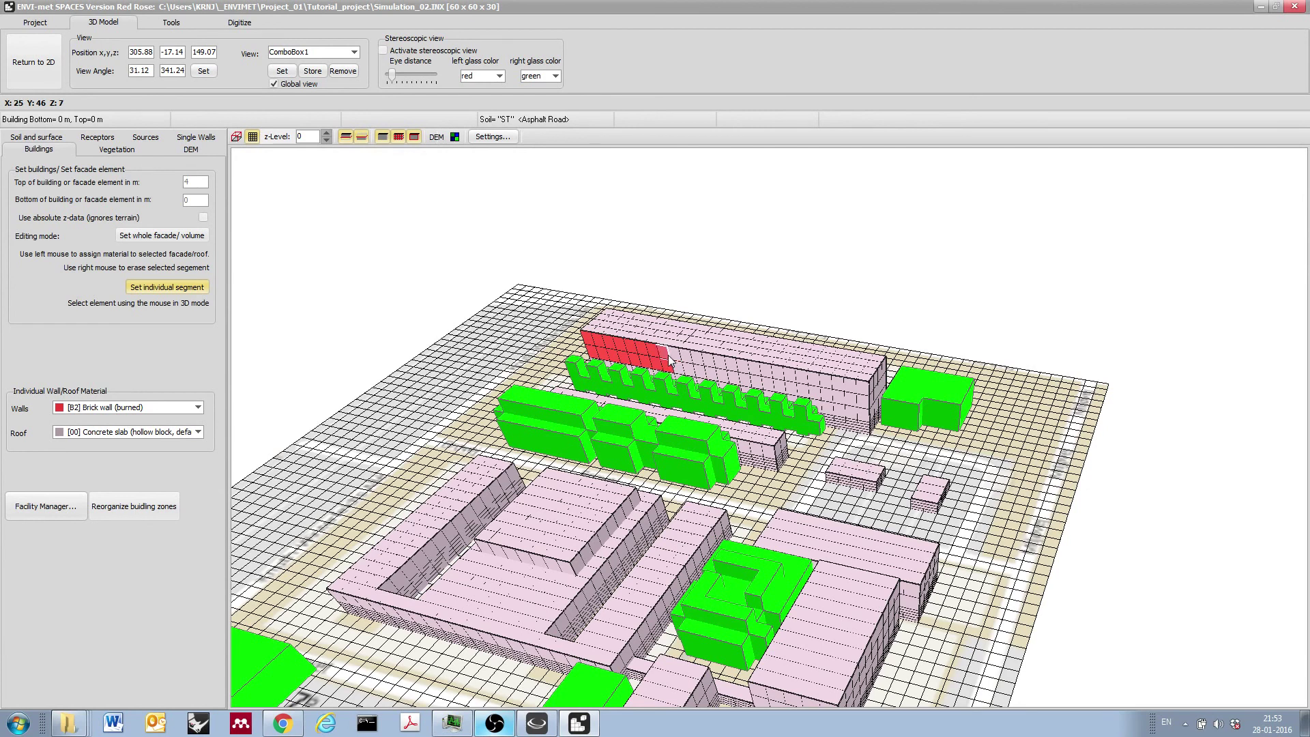
pyautogui.click(678, 363)
pyautogui.click(693, 369)
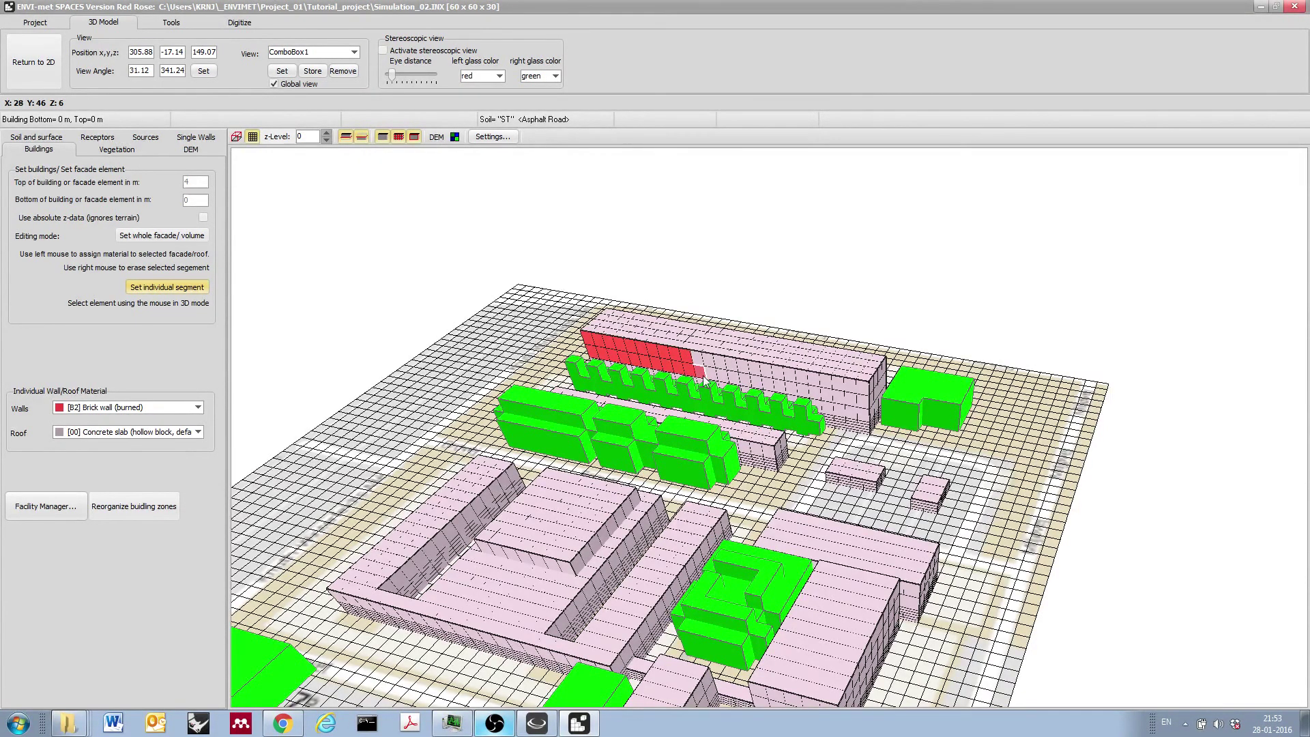
# - Continue the burned brick facade along the front wall to the building's end
pyautogui.click(711, 376)
pyautogui.click(724, 372)
pyautogui.click(735, 376)
pyautogui.click(745, 381)
pyautogui.click(756, 383)
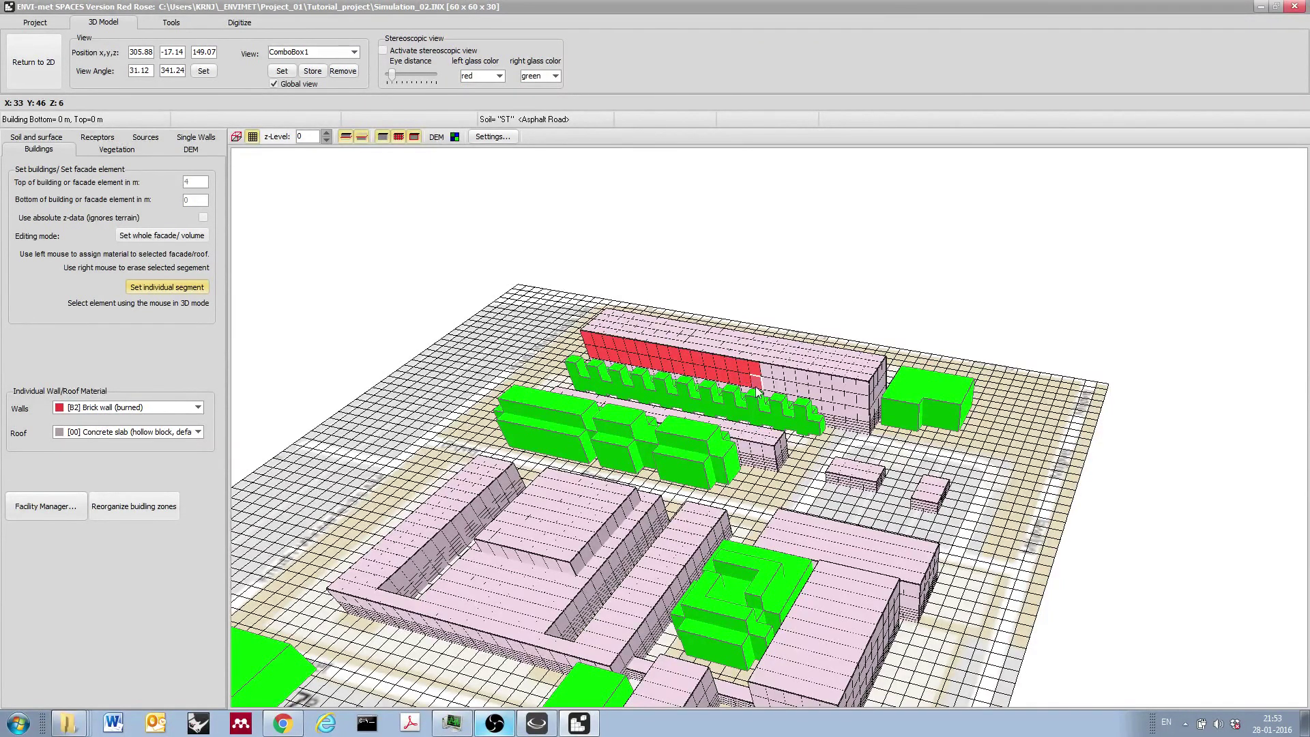
pyautogui.click(767, 381)
pyautogui.click(779, 387)
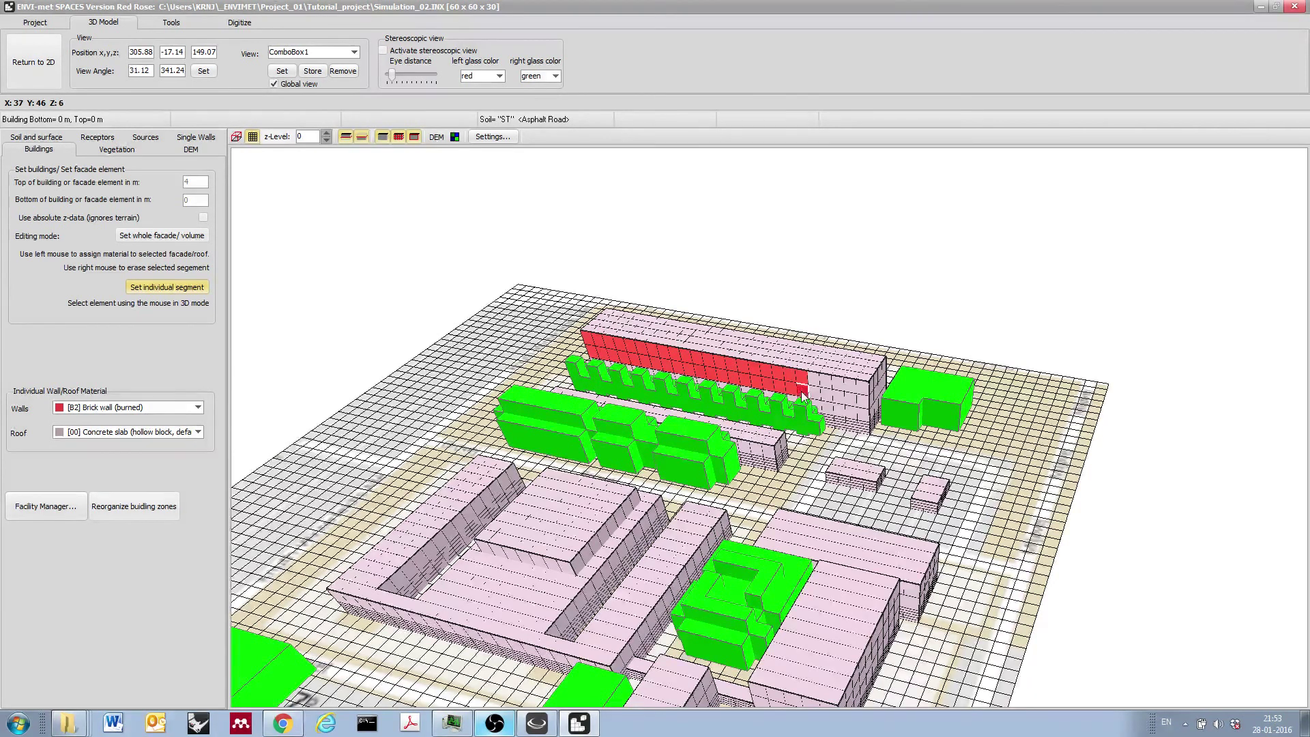
pyautogui.click(803, 394)
pyautogui.click(817, 395)
pyautogui.click(833, 394)
pyautogui.click(845, 397)
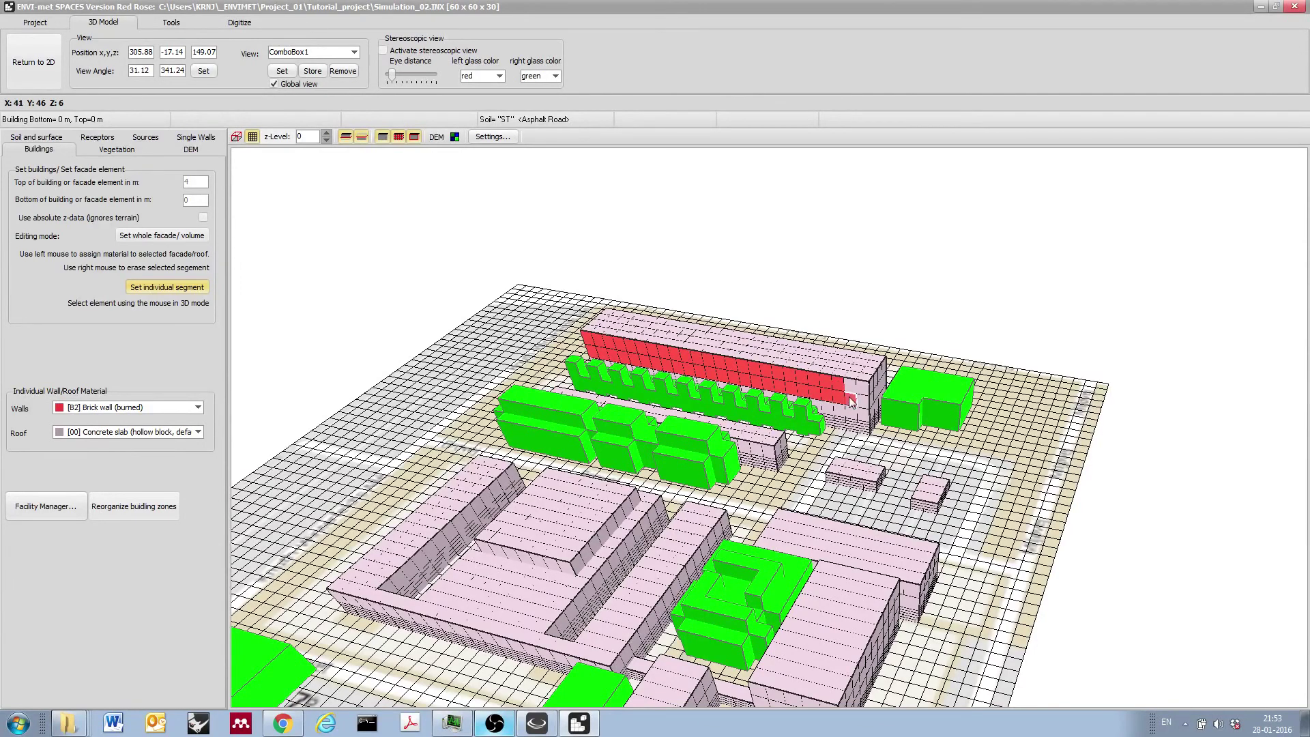
pyautogui.click(852, 398)
pyautogui.click(862, 402)
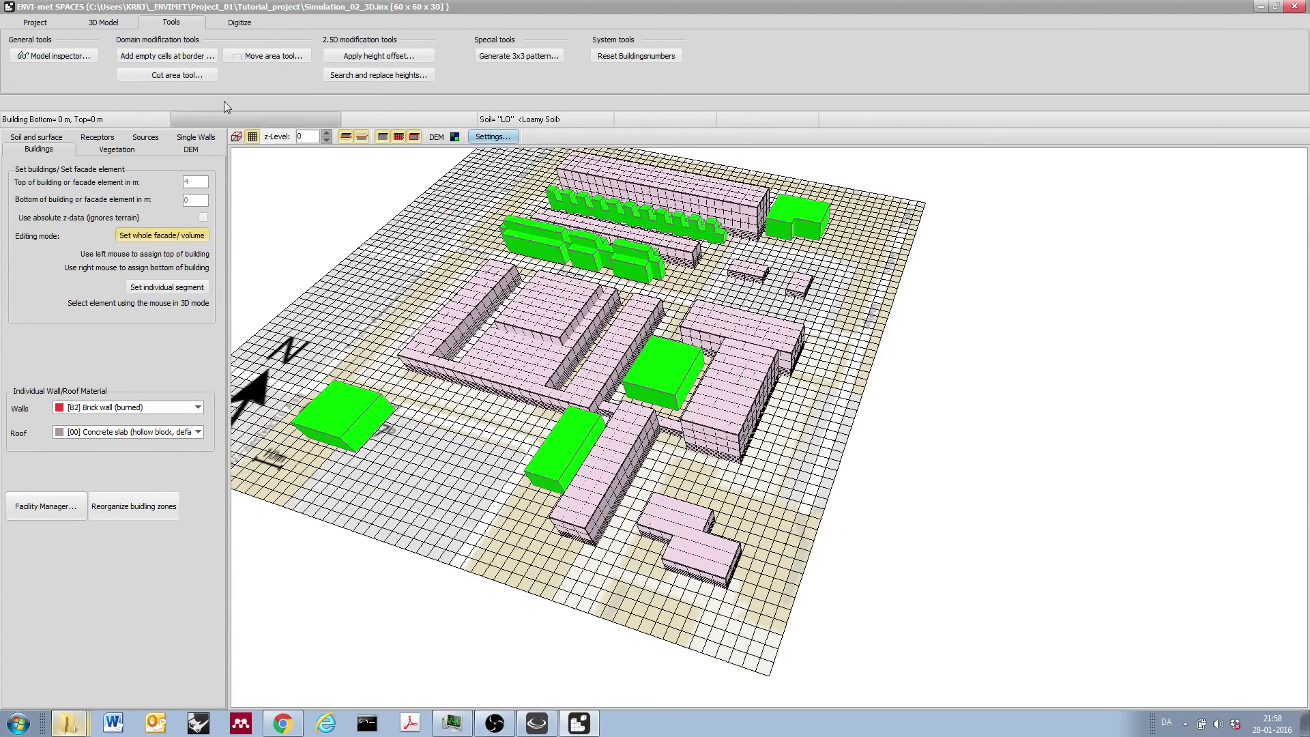
# - Show the Project commands with Save model (3D) for Simulation_02_3D.inx
pyautogui.click(99, 27)
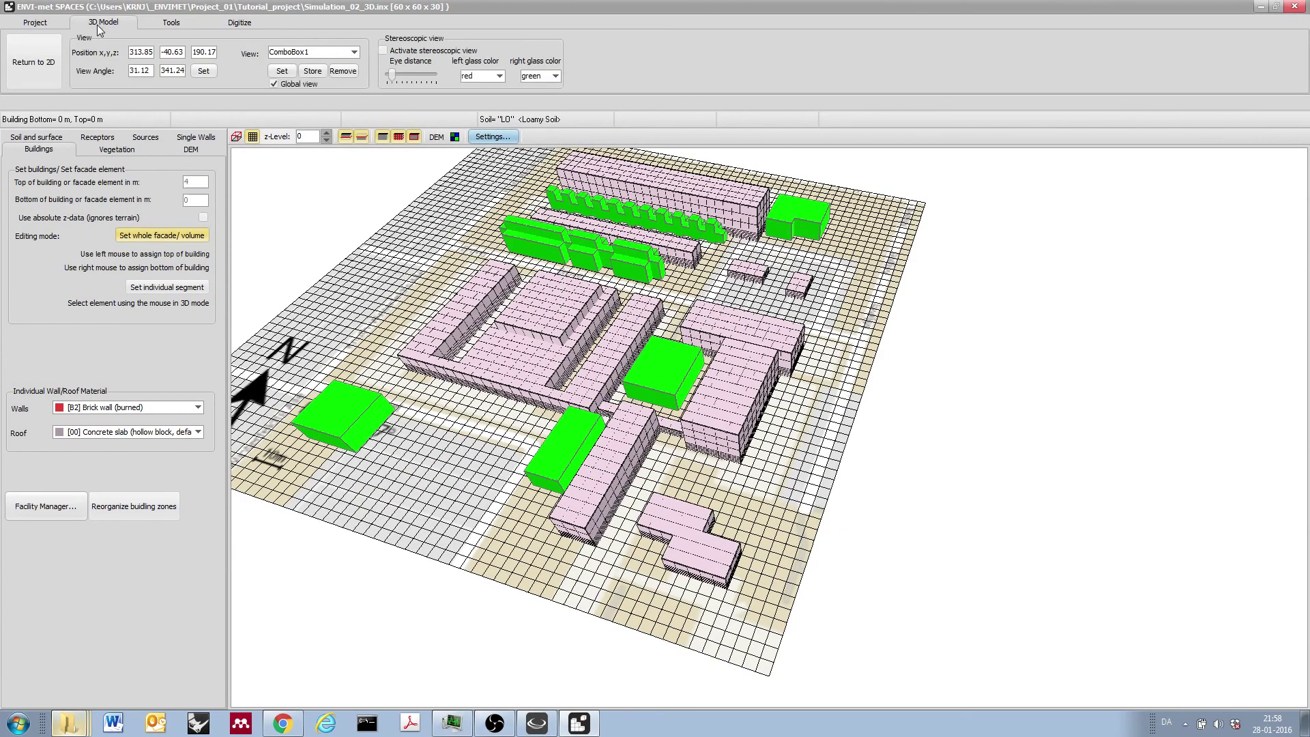
pyautogui.click(56, 23)
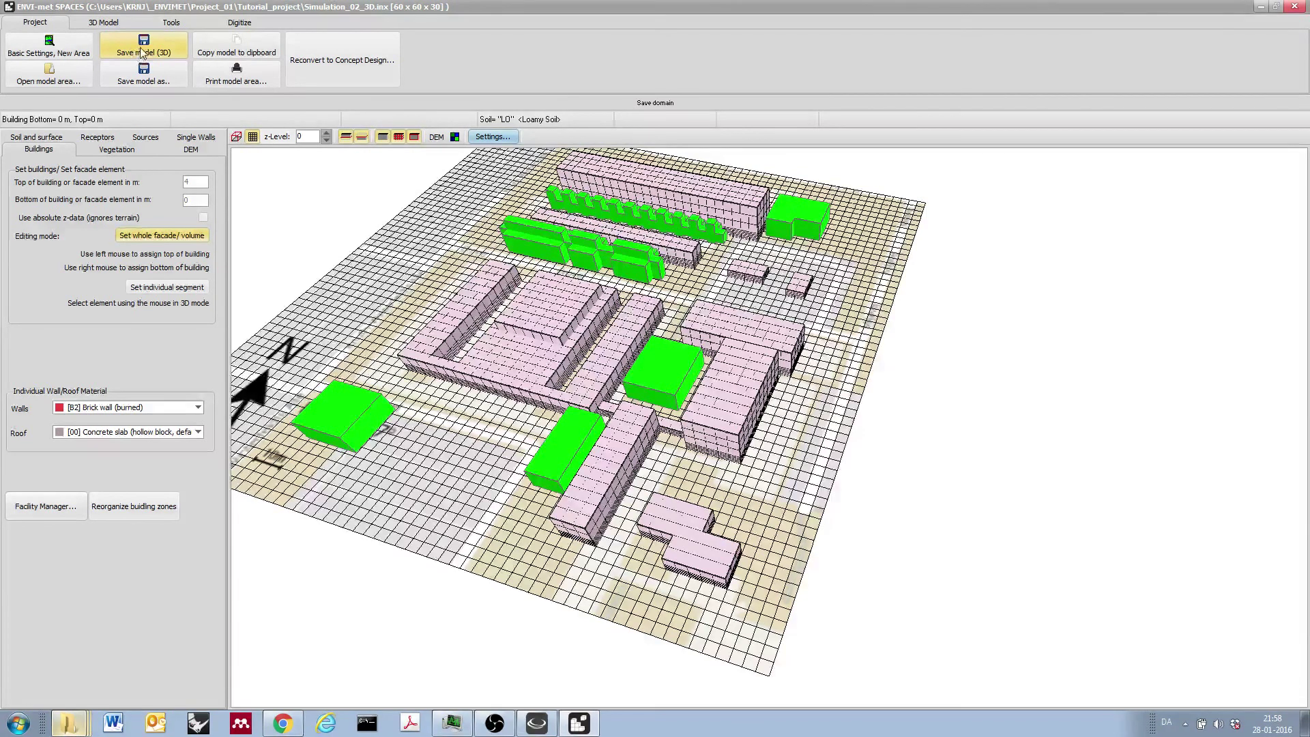